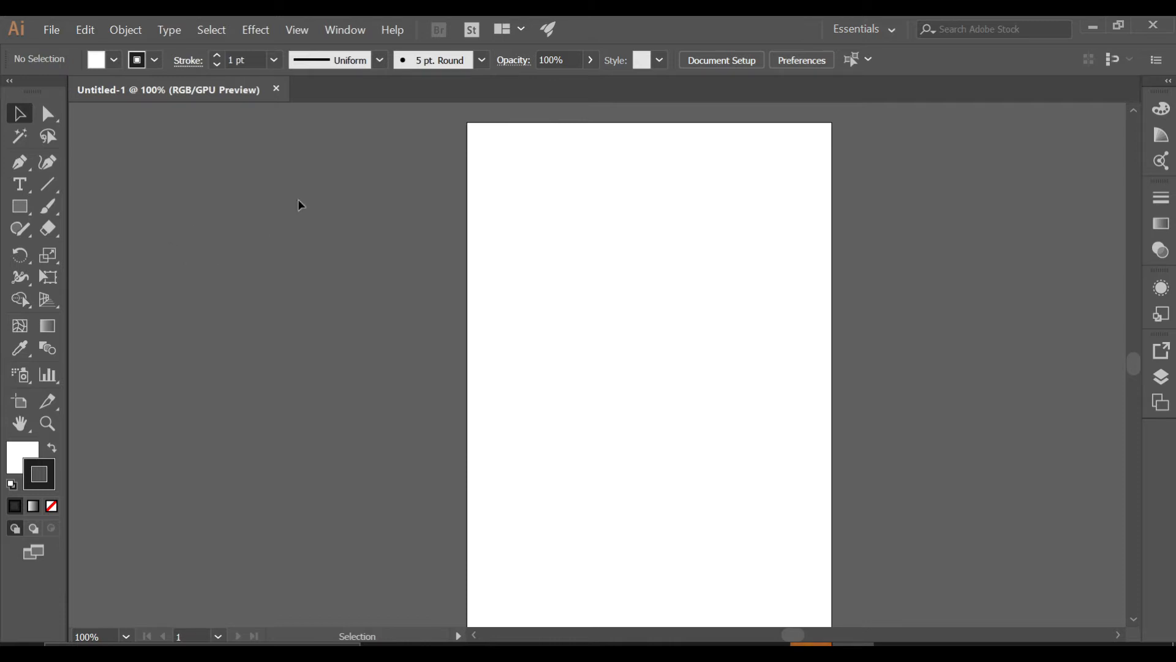
# - Tear off the line tools group as a floating toolbar and place it in the empty area beside the artboard
pyautogui.click(48, 190)
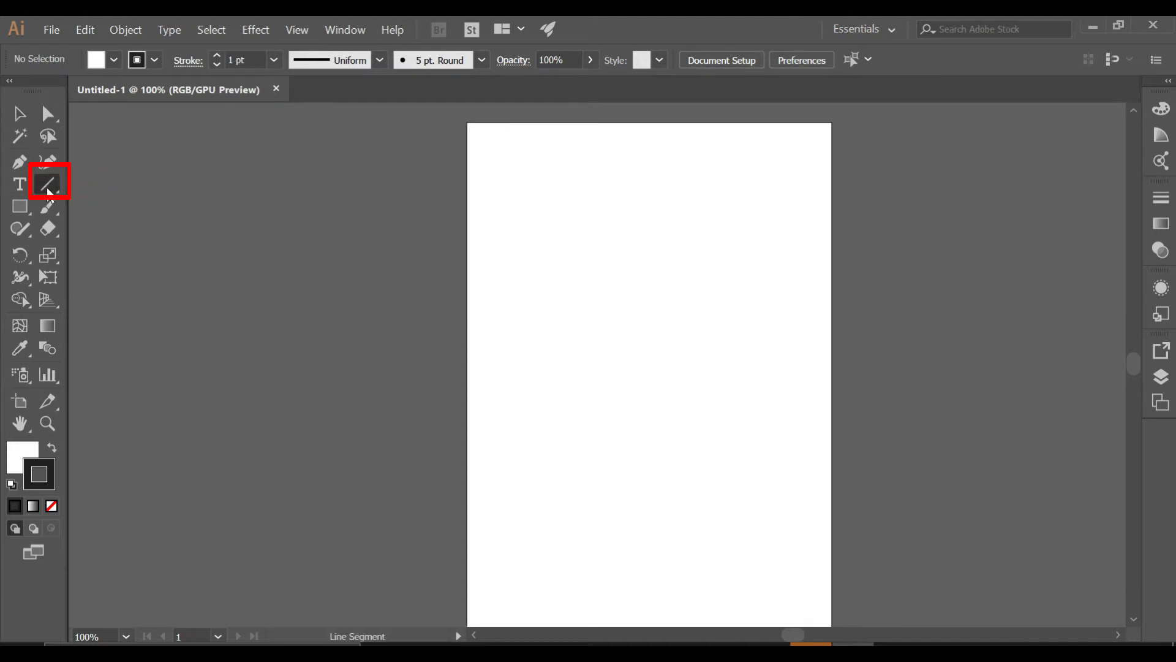
pyautogui.click(49, 192)
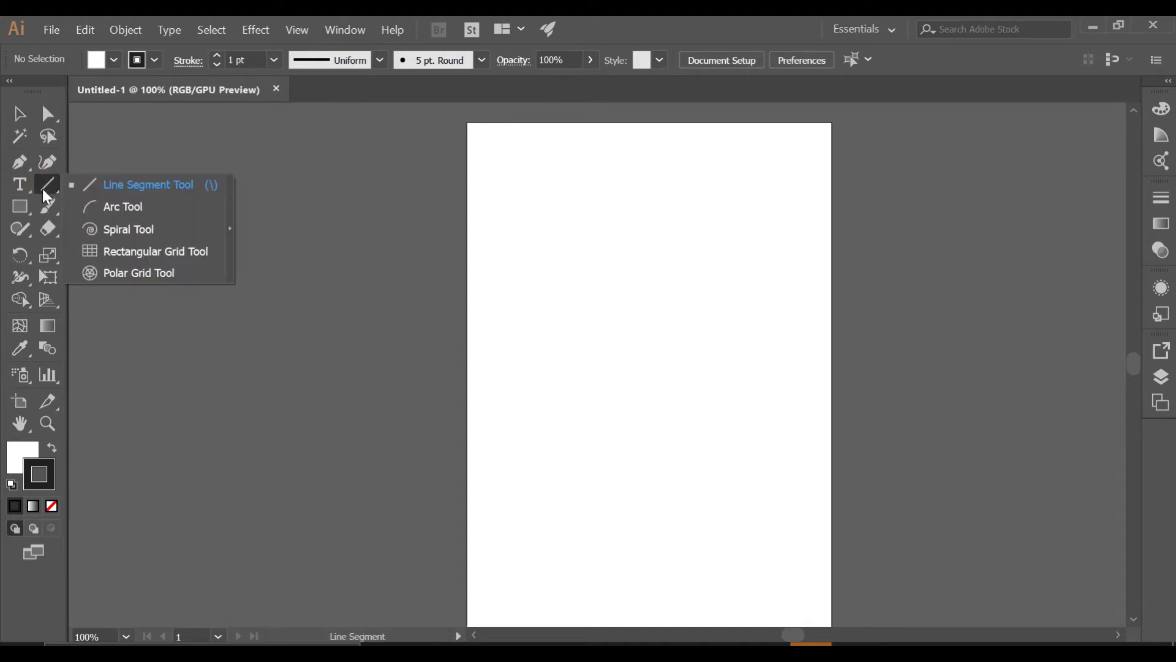
pyautogui.click(95, 148)
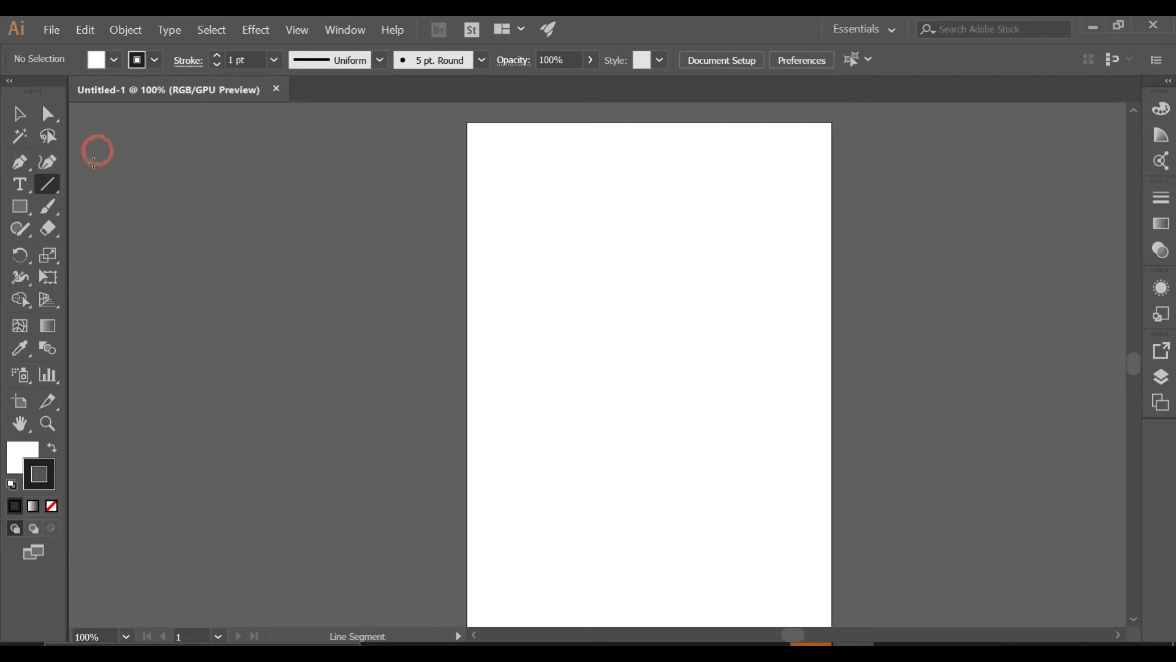
pyautogui.click(648, 391)
pyautogui.click(49, 182)
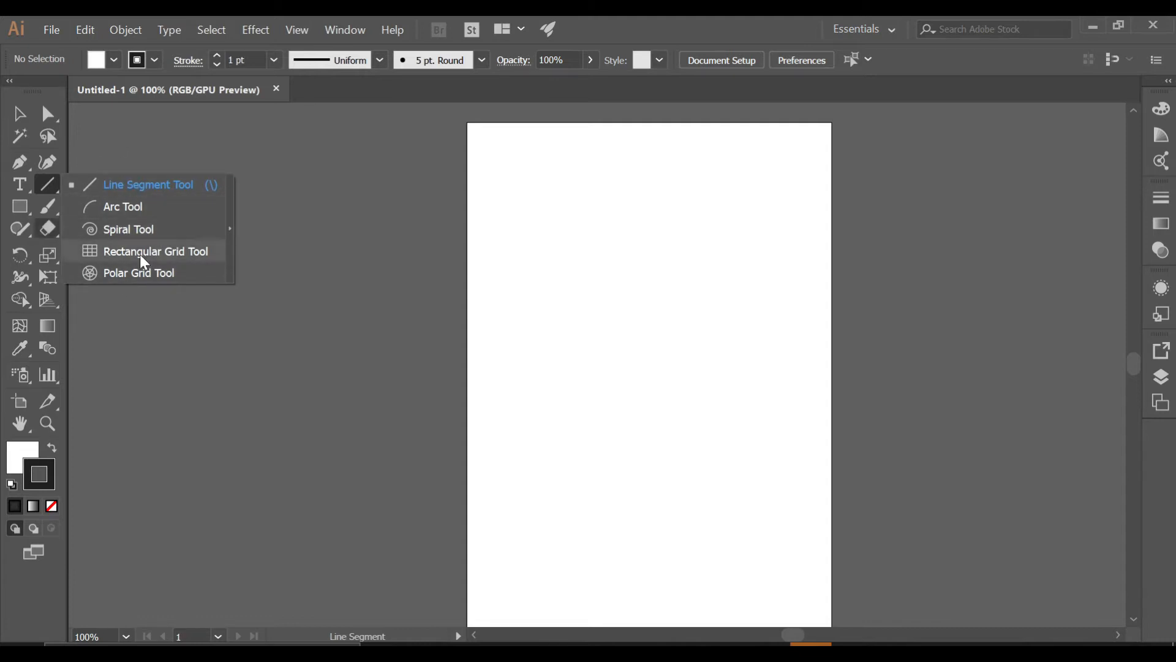
pyautogui.click(233, 222)
pyautogui.moveTo(129, 149); pyautogui.dragTo(253, 150)
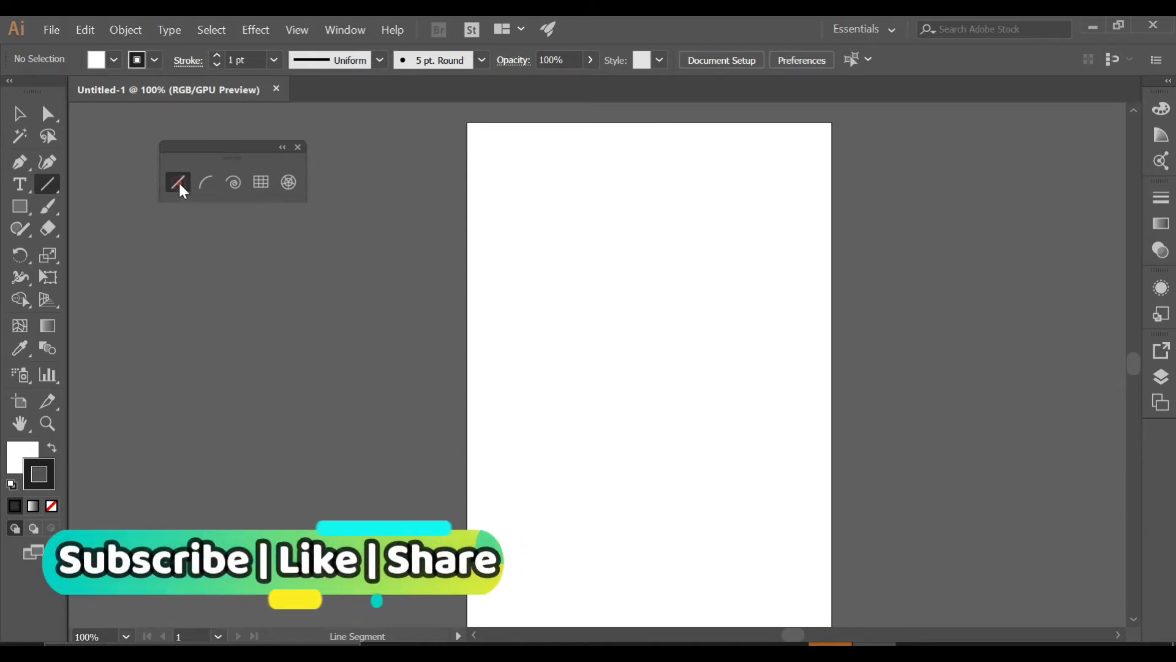
# - Draw a long slanted line across the upper artboard and a straight horizontal line beneath it with the Line Segment tool
pyautogui.moveTo(473, 313); pyautogui.dragTo(818, 187)
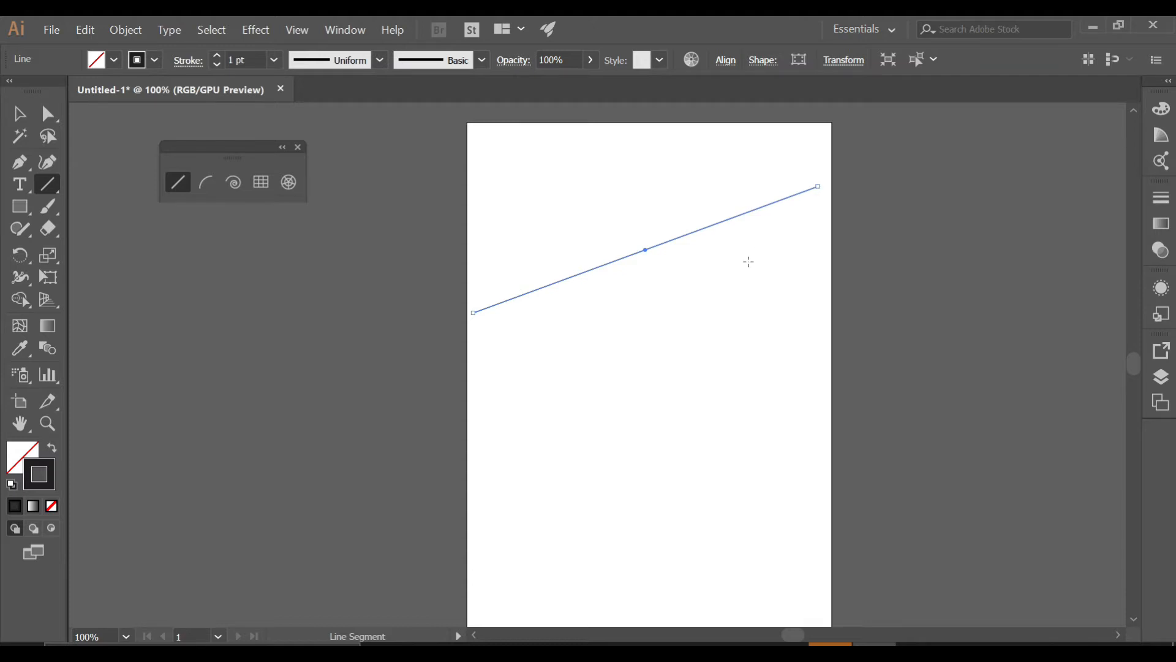
pyautogui.moveTo(469, 346); pyautogui.dragTo(793, 328)
pyautogui.press('shift')
# - Draw a slanted line about 96 mm long at about 21° between the two existing lines and delete it
pyautogui.hotkey('ctrl', '+')
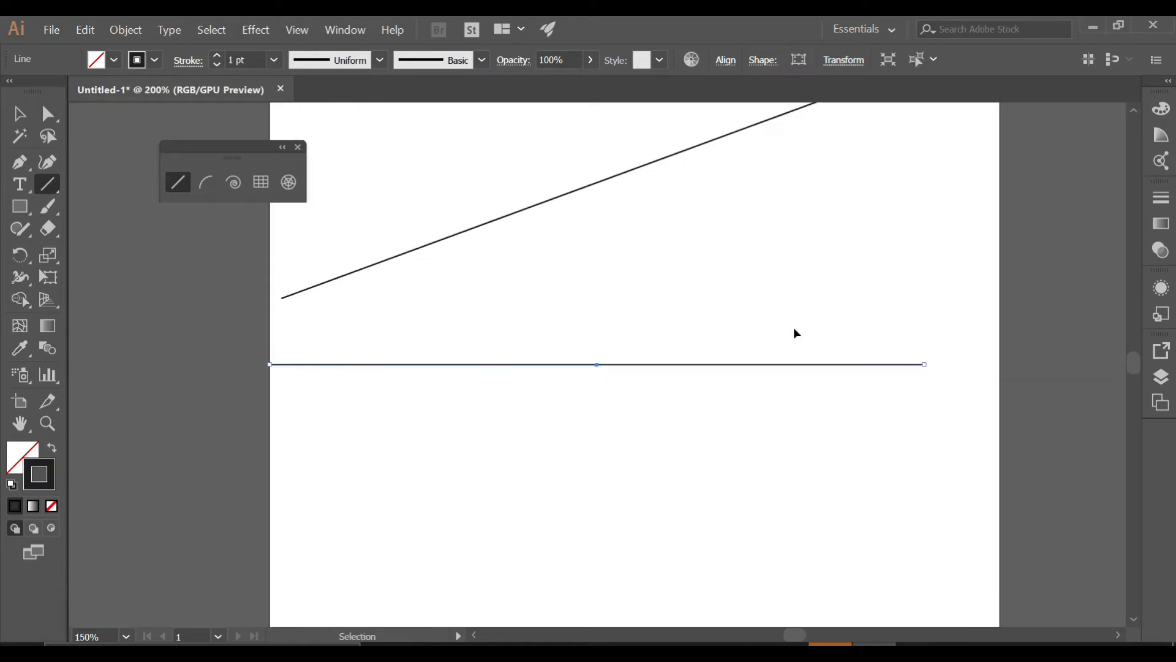
pyautogui.moveTo(419, 346); pyautogui.dragTo(732, 229)
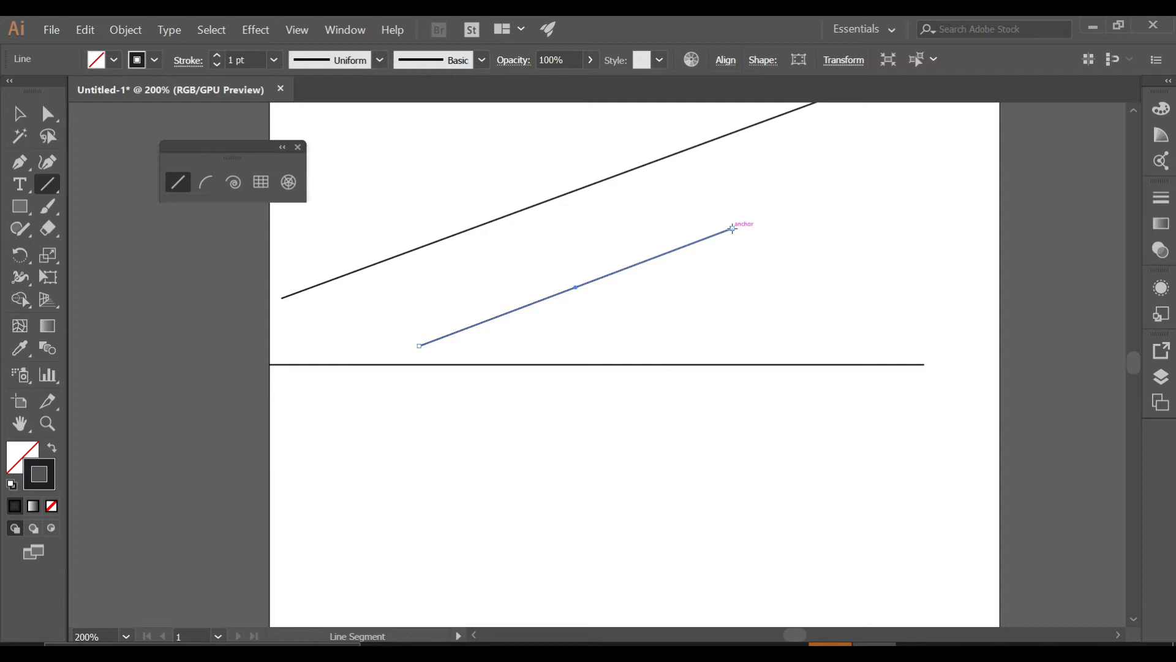
pyautogui.press('Delete')
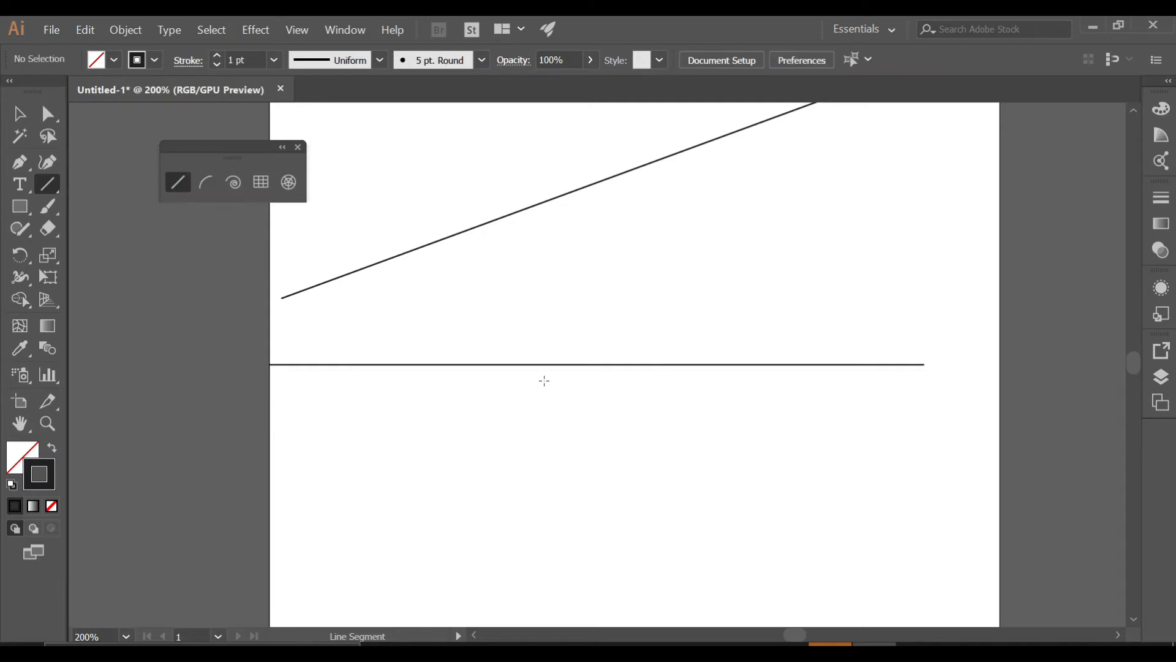
# - Create a line on the artboard from exact values, with a length of 50 mm and an angle of 100°
pyautogui.click(721, 349)
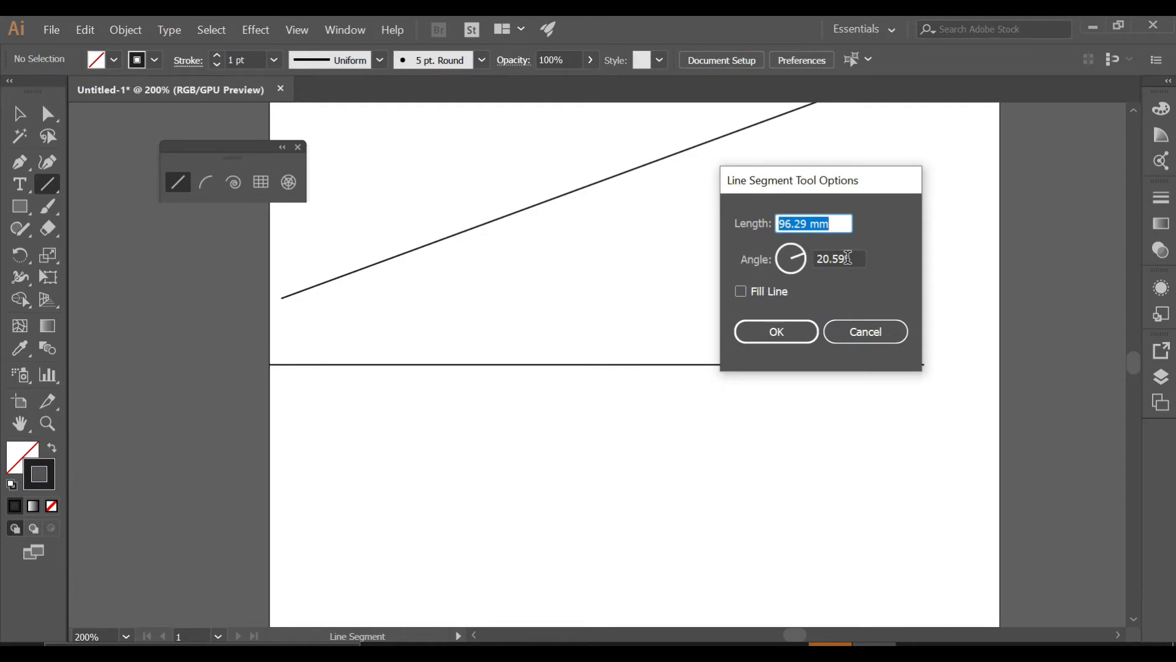
pyautogui.moveTo(844, 258); pyautogui.dragTo(812, 257)
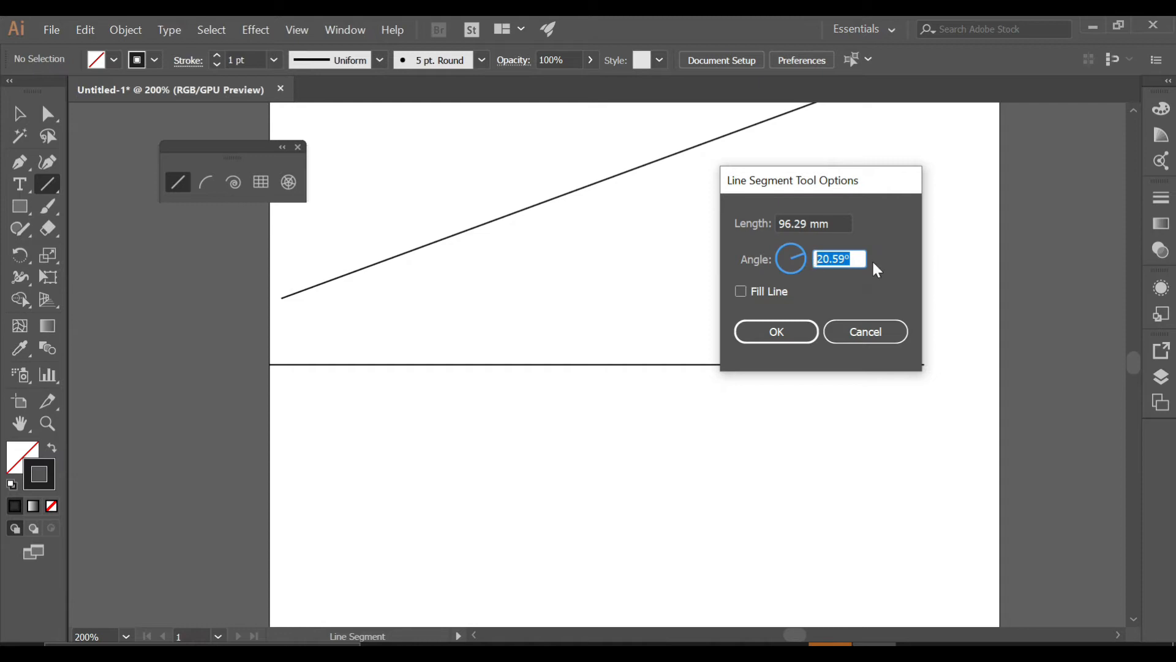
pyautogui.write('100')
pyautogui.moveTo(806, 223); pyautogui.dragTo(777, 223)
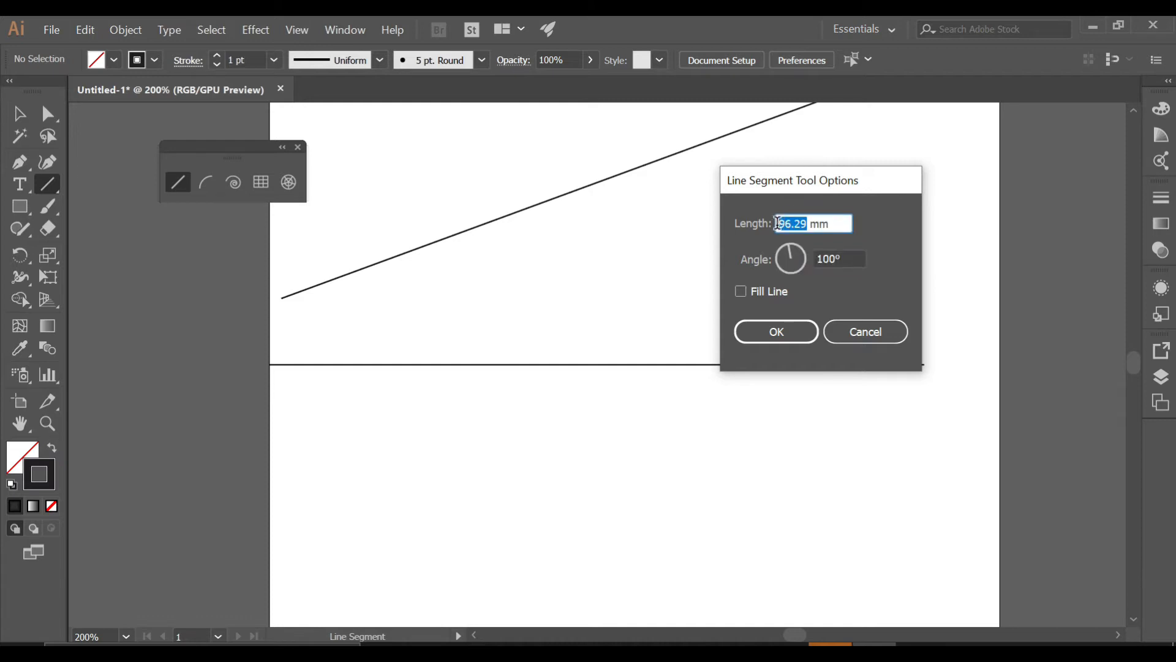
pyautogui.write('50')
pyautogui.click(777, 331)
# - Move the 50 mm line off the artboard into the empty area on its left side
pyautogui.scroll(5, 773, 330)
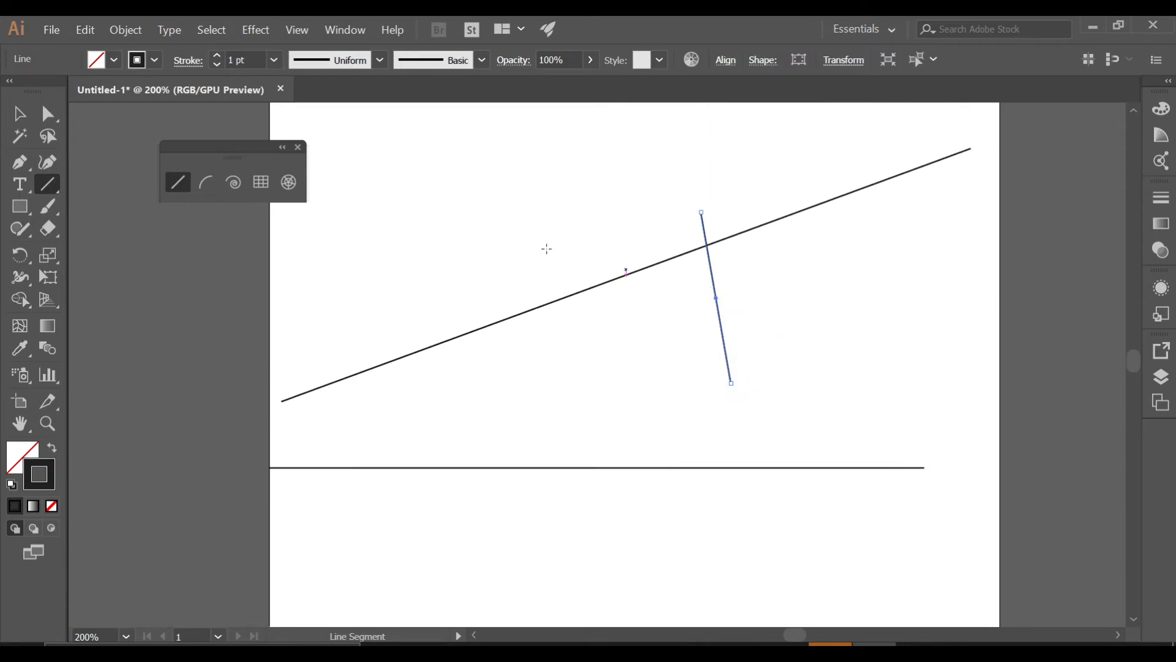
pyautogui.click(21, 113)
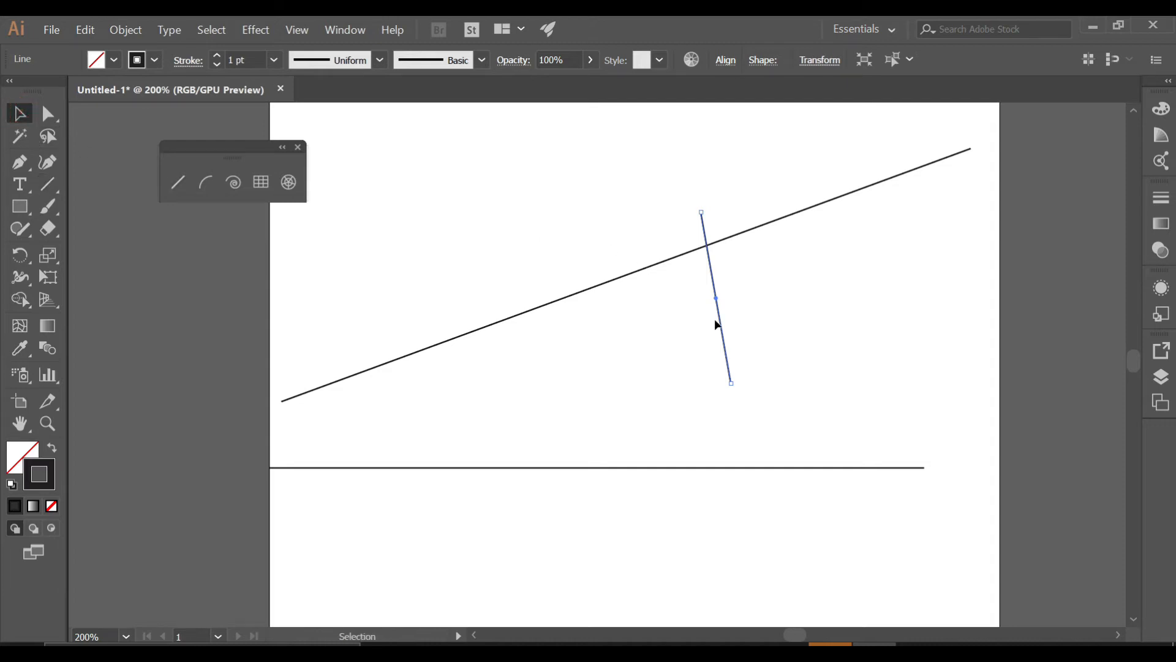
pyautogui.moveTo(720, 322); pyautogui.dragTo(194, 351)
# - Create a longer line at an angle of 120° above the long slanted line, using the Line Segment tool options
pyautogui.click(179, 182)
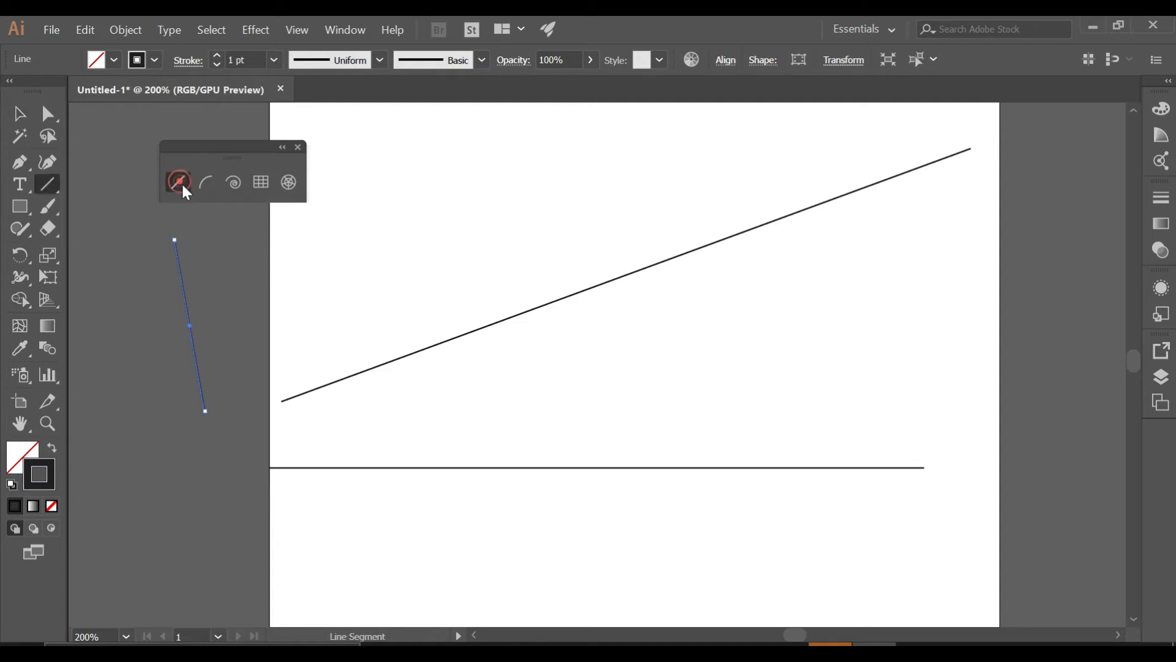
pyautogui.click(531, 213)
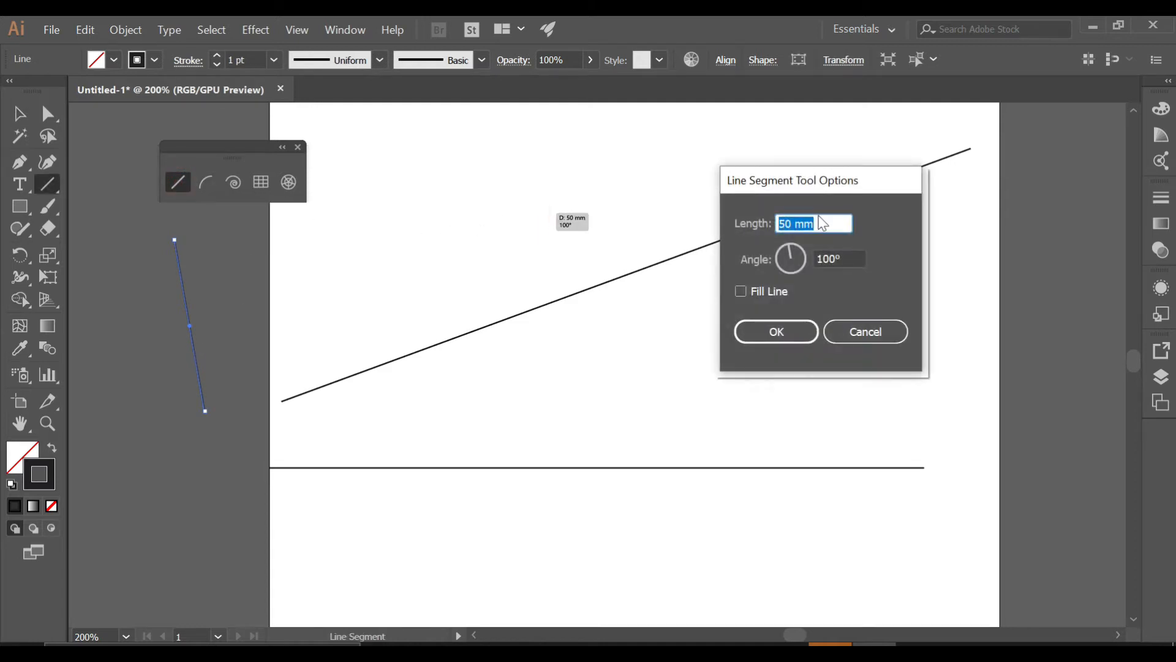
pyautogui.moveTo(861, 183); pyautogui.dragTo(751, 199)
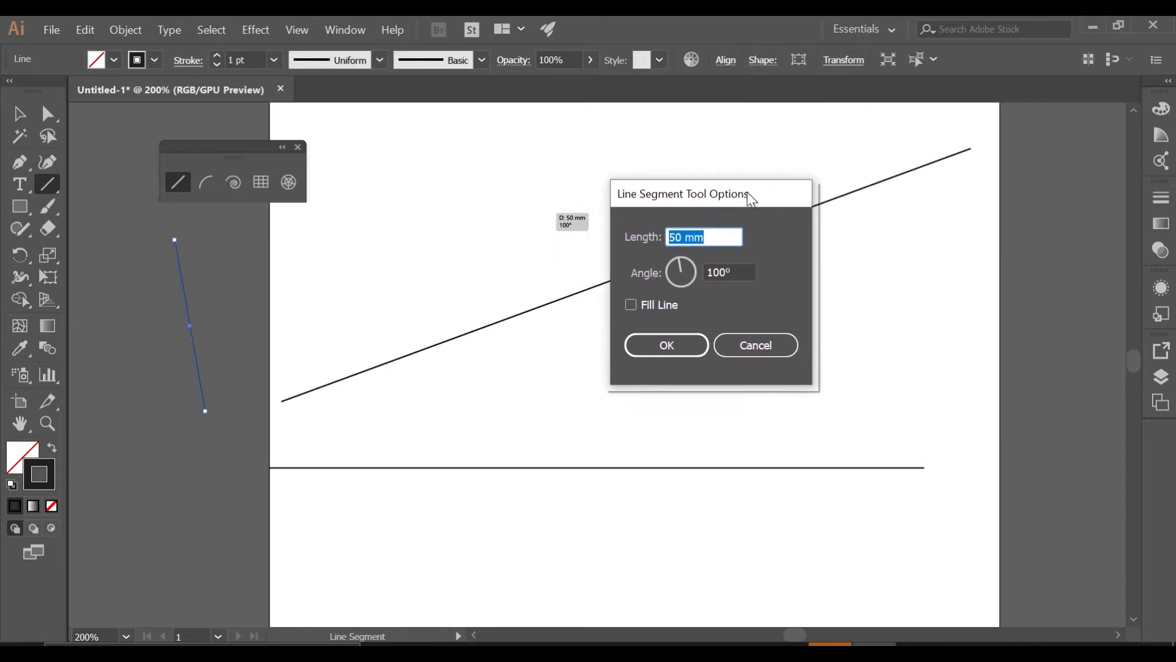
pyautogui.click(714, 270)
pyautogui.press('Delete')
pyautogui.write('2')
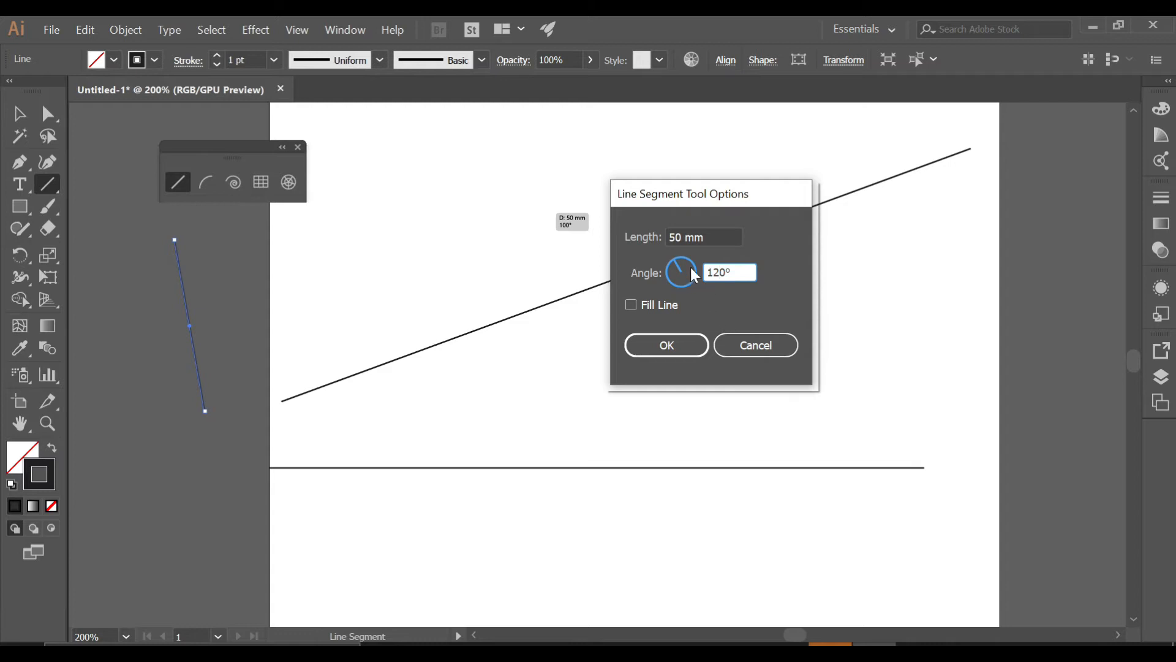
pyautogui.click(675, 236)
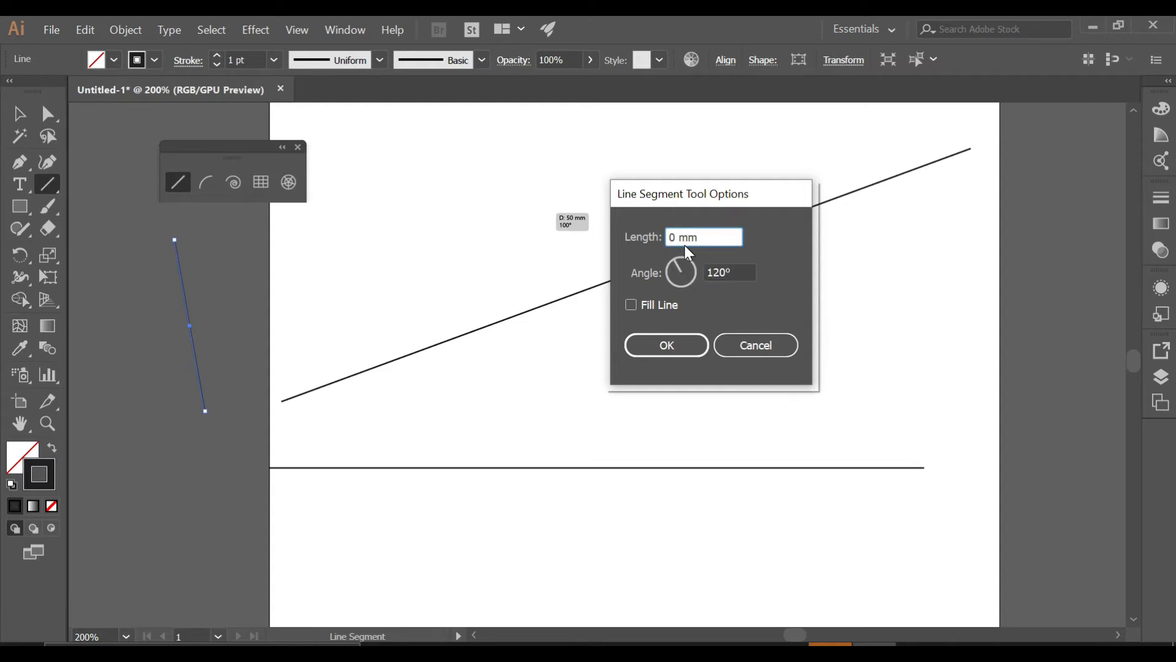
pyautogui.click(668, 346)
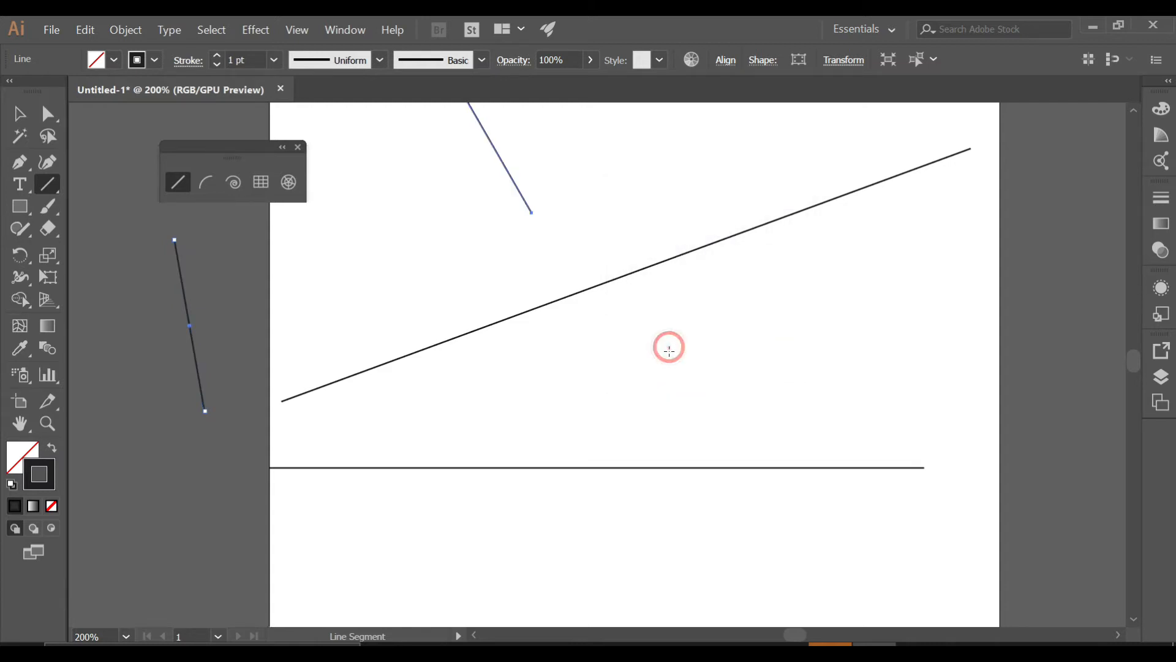
pyautogui.scroll(3, 554, 274)
# - Delete the long slanted line crossing the artboard
pyautogui.click(19, 113)
pyautogui.scroll(-2, 555, 424)
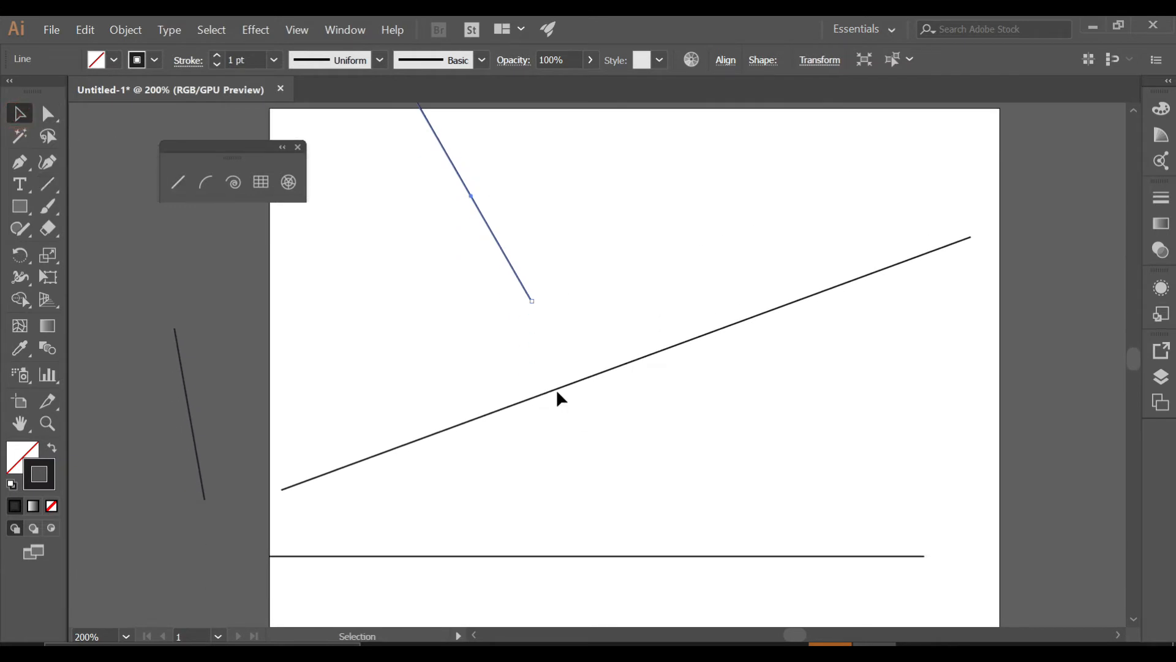
pyautogui.click(557, 392)
pyautogui.press('Delete')
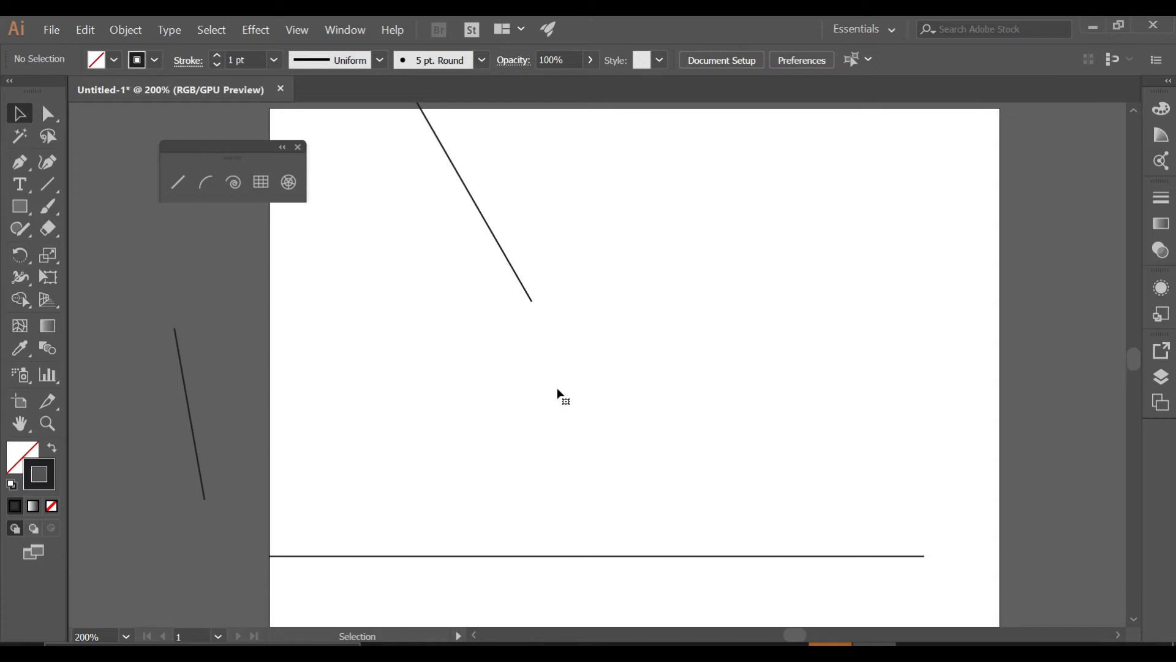
# - Reposition the horizontal line and the 120° line so the angled line's lower end meets the horizontal line's left end
pyautogui.moveTo(675, 556); pyautogui.dragTo(752, 514)
pyautogui.click(530, 299)
pyautogui.hotkey('ctrl', '-')
pyautogui.scroll(-4, 593, 333)
pyautogui.moveTo(633, 284); pyautogui.dragTo(489, 447)
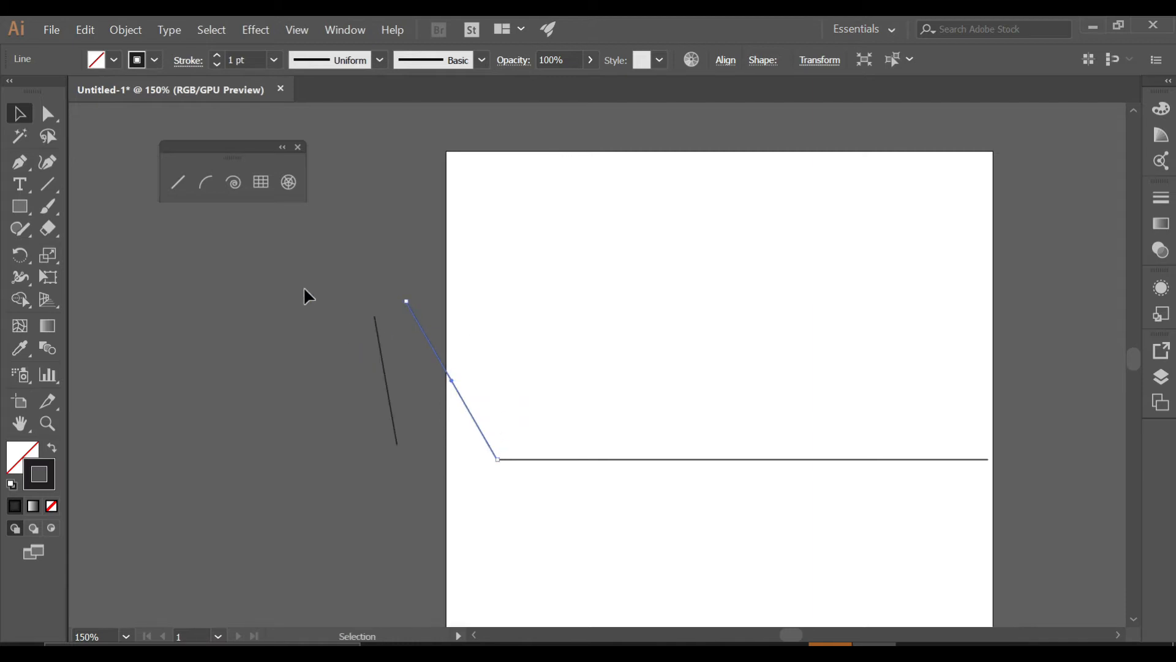
# - Delete the 50 mm line beside the artboard and draw two slanted lines that continue the joined lines into an open, peaked outline
pyautogui.click(384, 366)
pyautogui.press('Delete')
pyautogui.click(176, 184)
pyautogui.moveTo(406, 301); pyautogui.dragTo(905, 409)
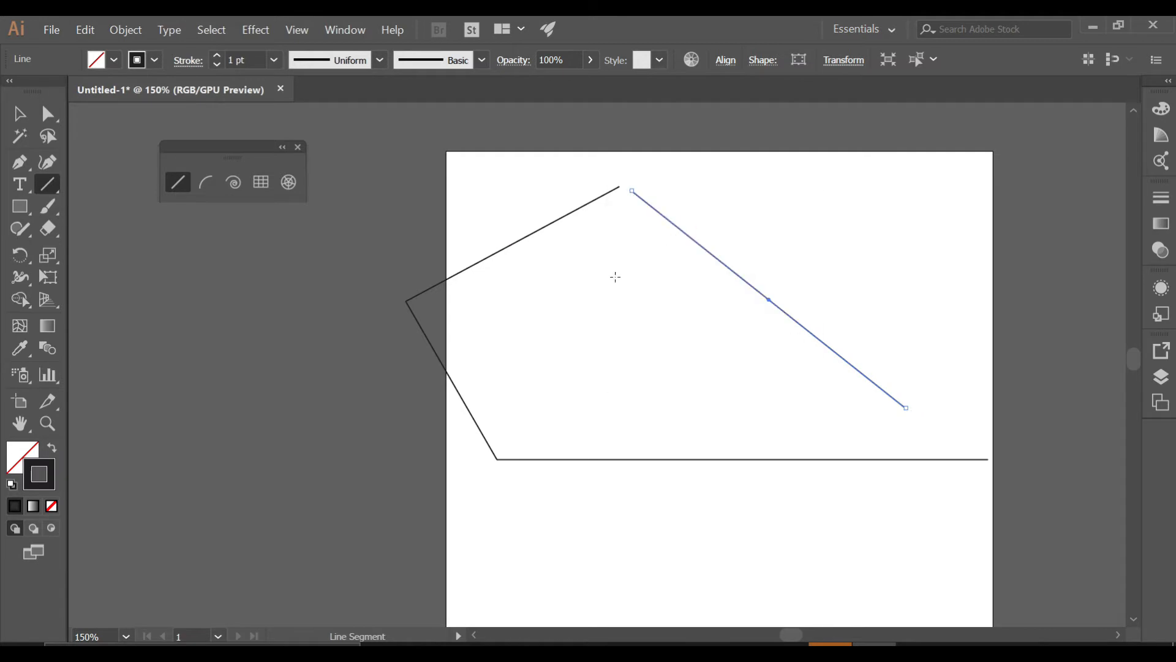
# - Give the newest slanted line a CMYK Red stroke with a weight of 7 pt
pyautogui.click(25, 116)
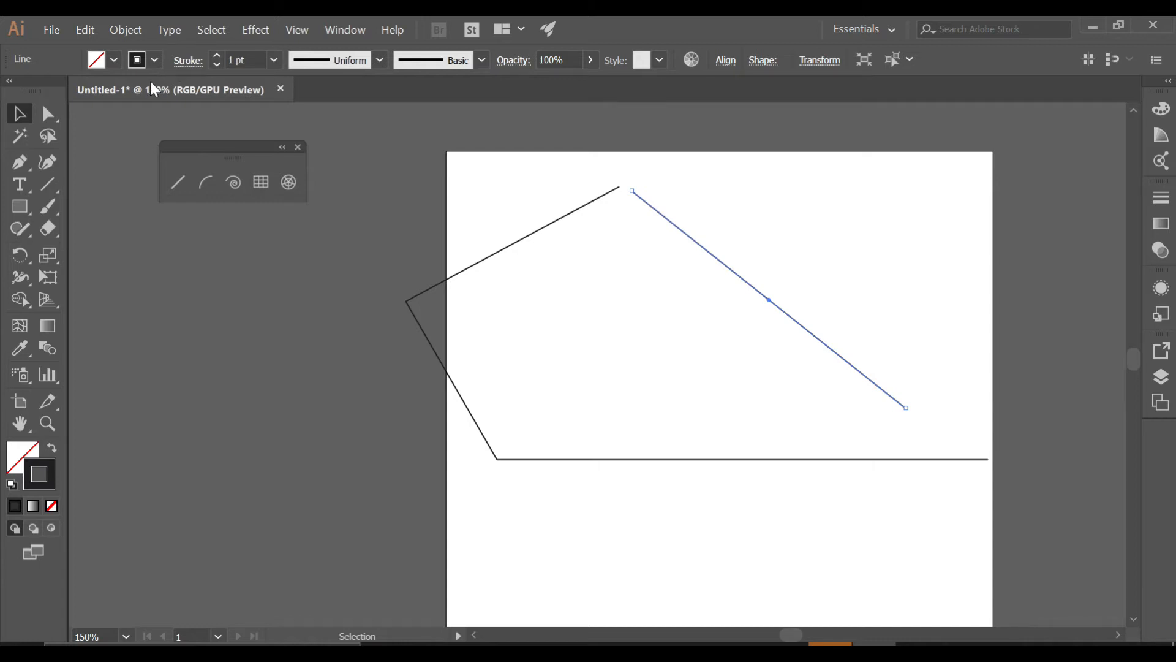
pyautogui.click(153, 59)
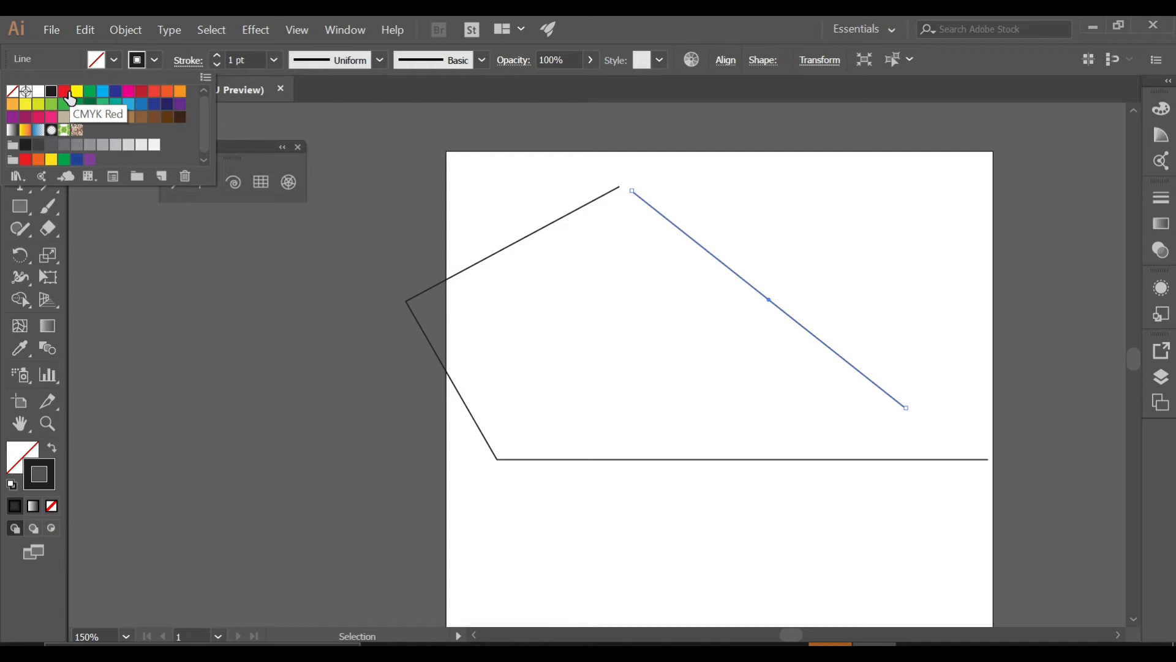
pyautogui.click(69, 95)
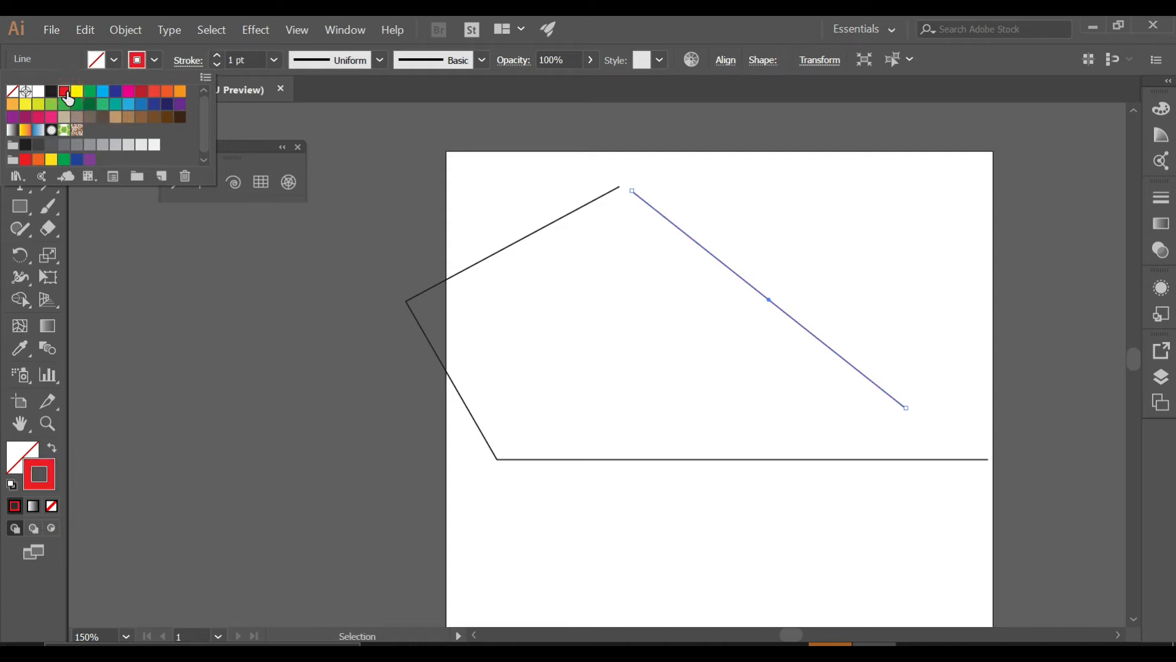
pyautogui.click(217, 57)
pyautogui.click(216, 56)
pyautogui.click(217, 57)
pyautogui.click(217, 56)
pyautogui.click(216, 56)
pyautogui.click(216, 56)
pyautogui.click(216, 56)
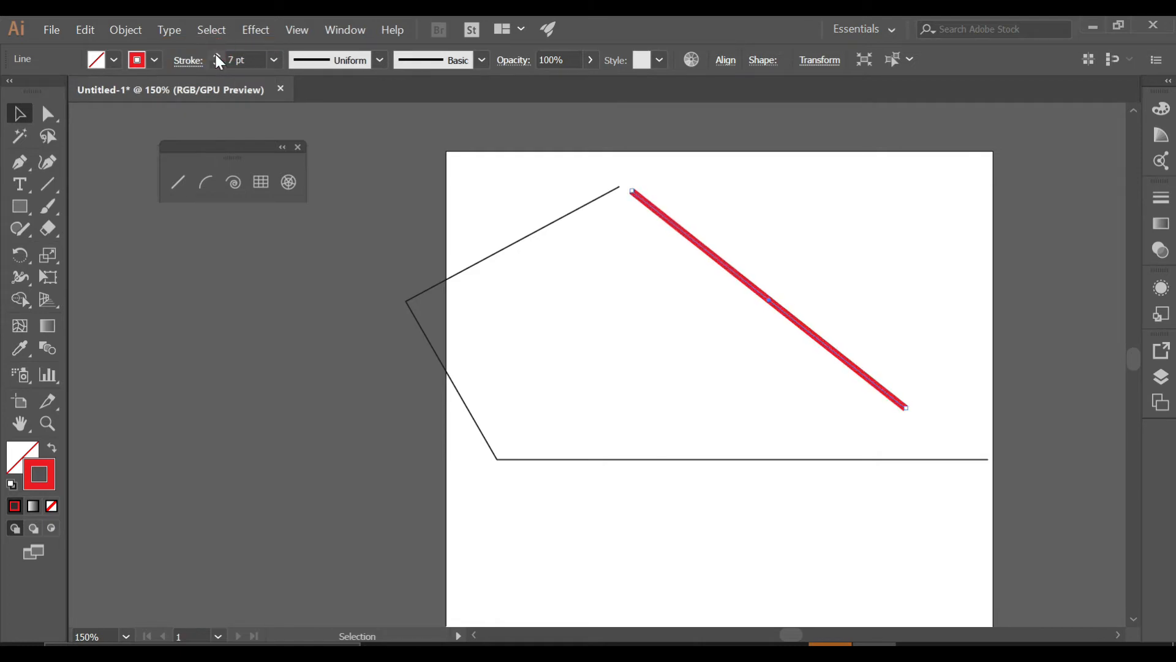
# - Draw three end-to-end arcs with the Arc tool, forming an open curved shape across the artboard's left edge
pyautogui.click(205, 180)
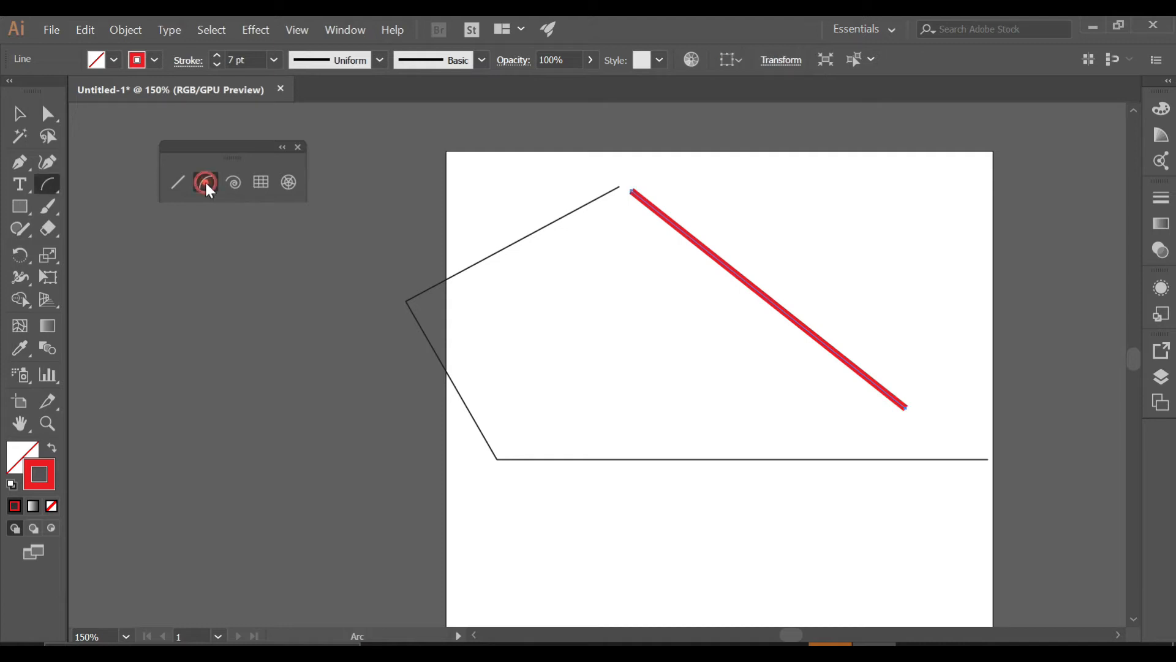
pyautogui.moveTo(236, 405); pyautogui.dragTo(445, 237)
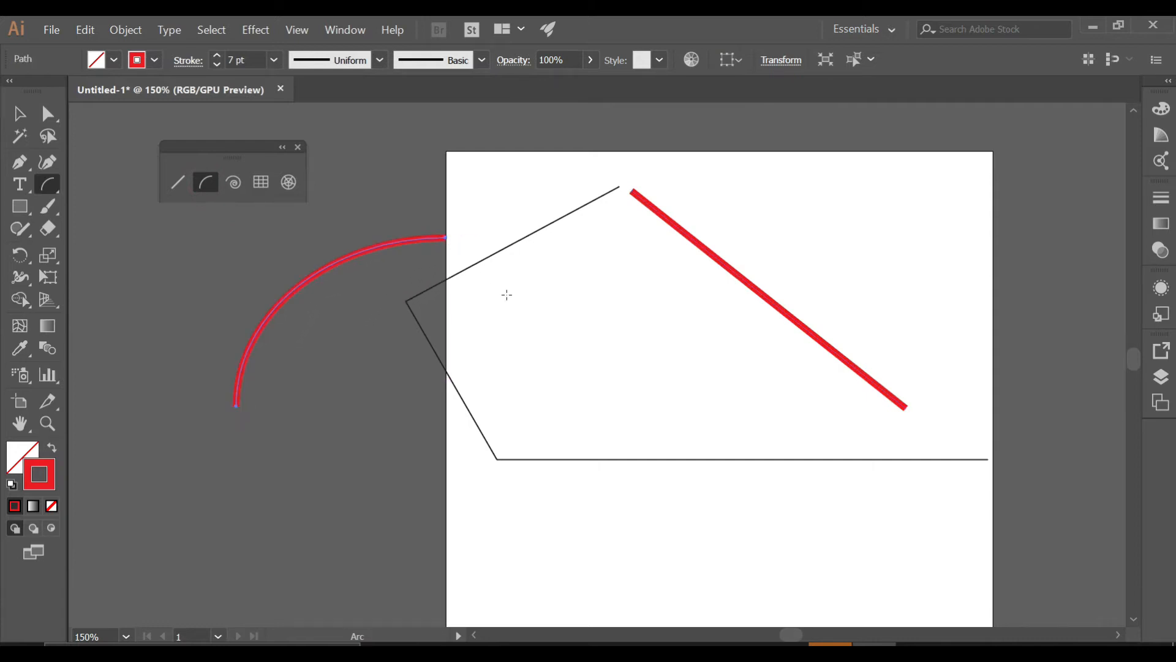
pyautogui.moveTo(559, 254)
pyautogui.mouseDown()
pyautogui.moveTo(612, 319)
pyautogui.moveTo(460, 442)
pyautogui.moveTo(241, 425)
pyautogui.moveTo(236, 406)
pyautogui.mouseUp()
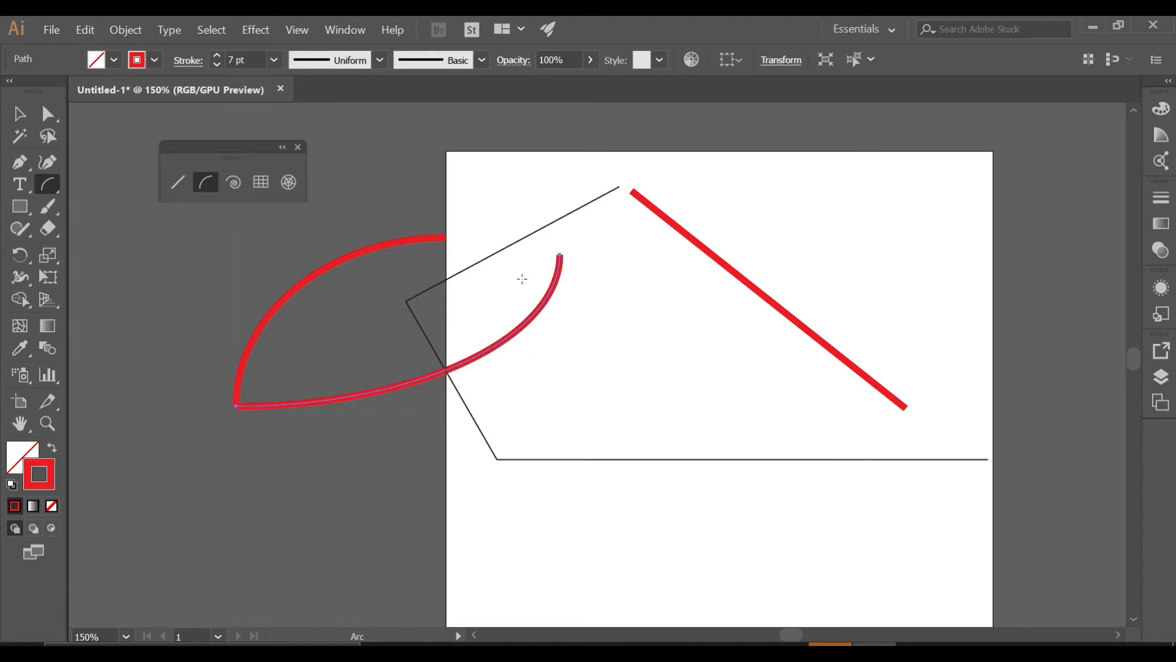
pyautogui.moveTo(558, 255); pyautogui.dragTo(480, 191)
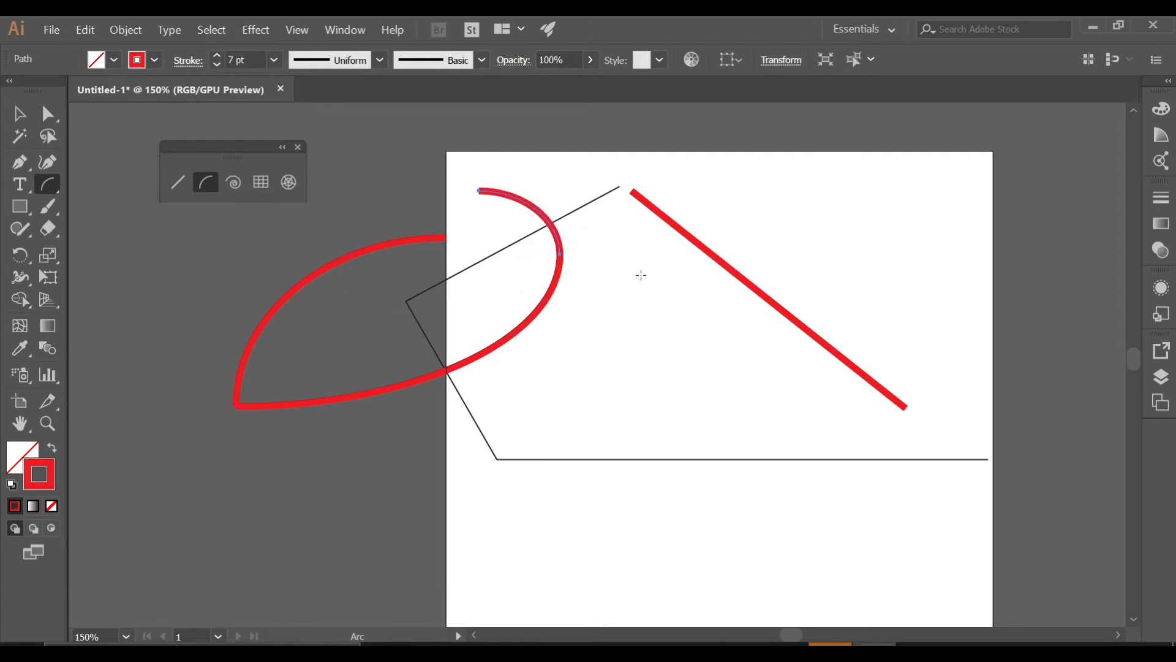
# - Draw two opposing arcs with shared endpoints to form a leaf shape crossing the thick red line
pyautogui.scroll(-1, 640, 272)
pyautogui.moveTo(600, 328)
pyautogui.mouseDown()
pyautogui.moveTo(717, 206)
pyautogui.moveTo(799, 198)
pyautogui.moveTo(783, 267)
pyautogui.moveTo(665, 328)
pyautogui.moveTo(602, 329)
pyautogui.mouseUp()
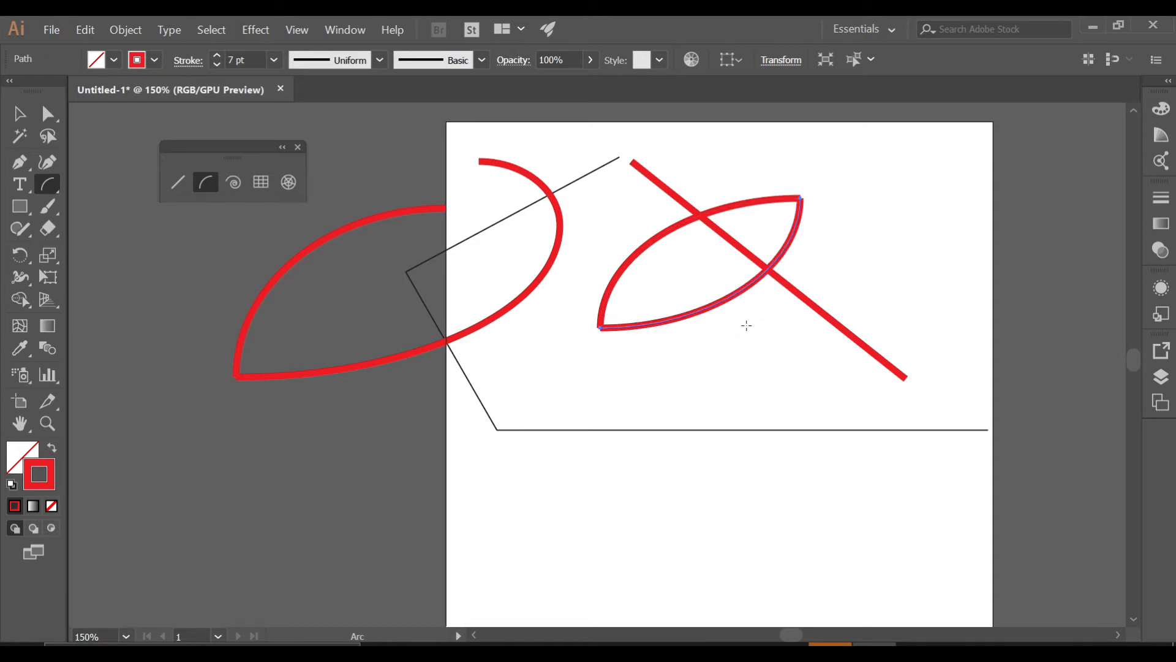
pyautogui.scroll(2, 748, 323)
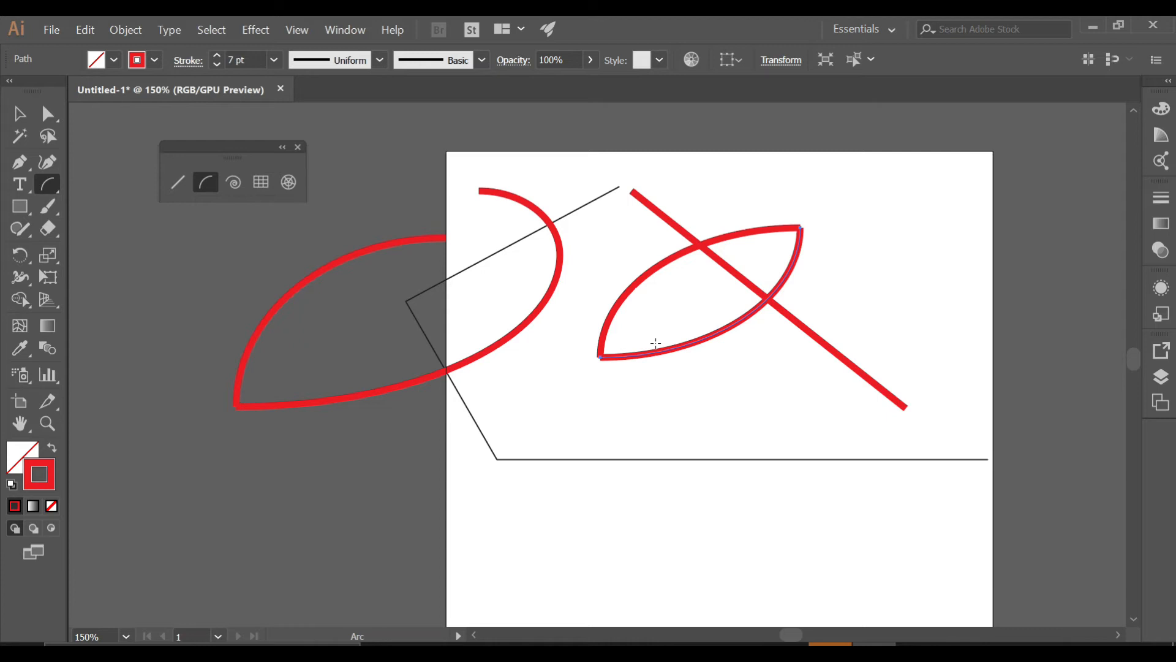
pyautogui.click(19, 113)
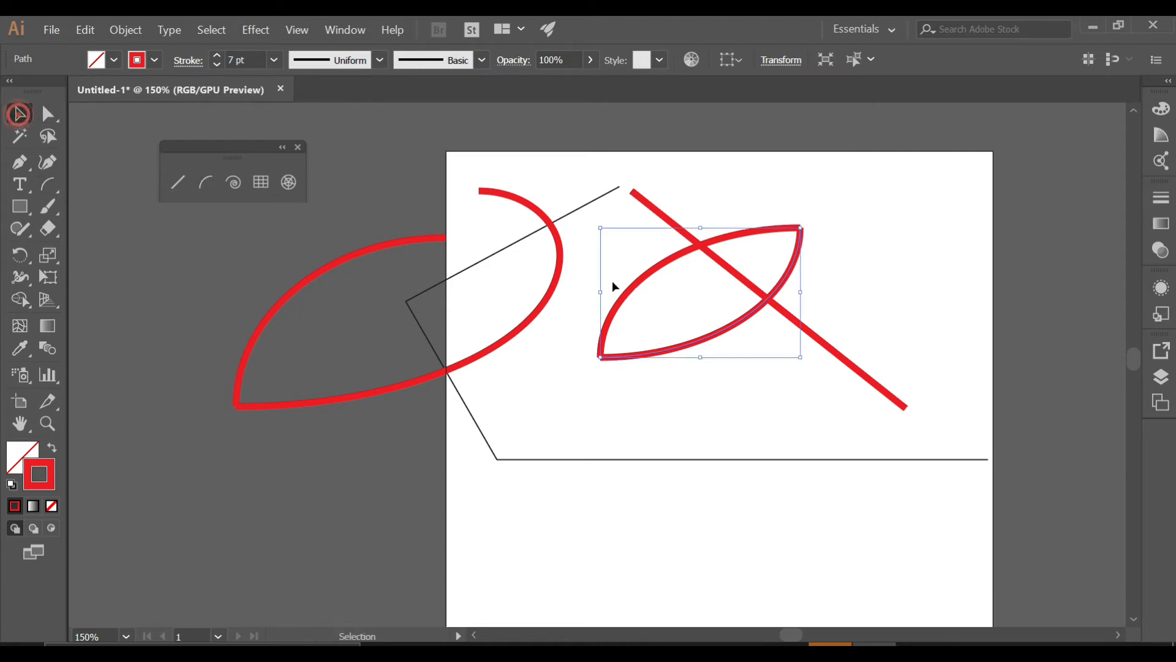
# - Move the leaf shape's lower arc away from its upper arc and open the Arrows_Special brush library
pyautogui.moveTo(709, 338); pyautogui.dragTo(764, 355)
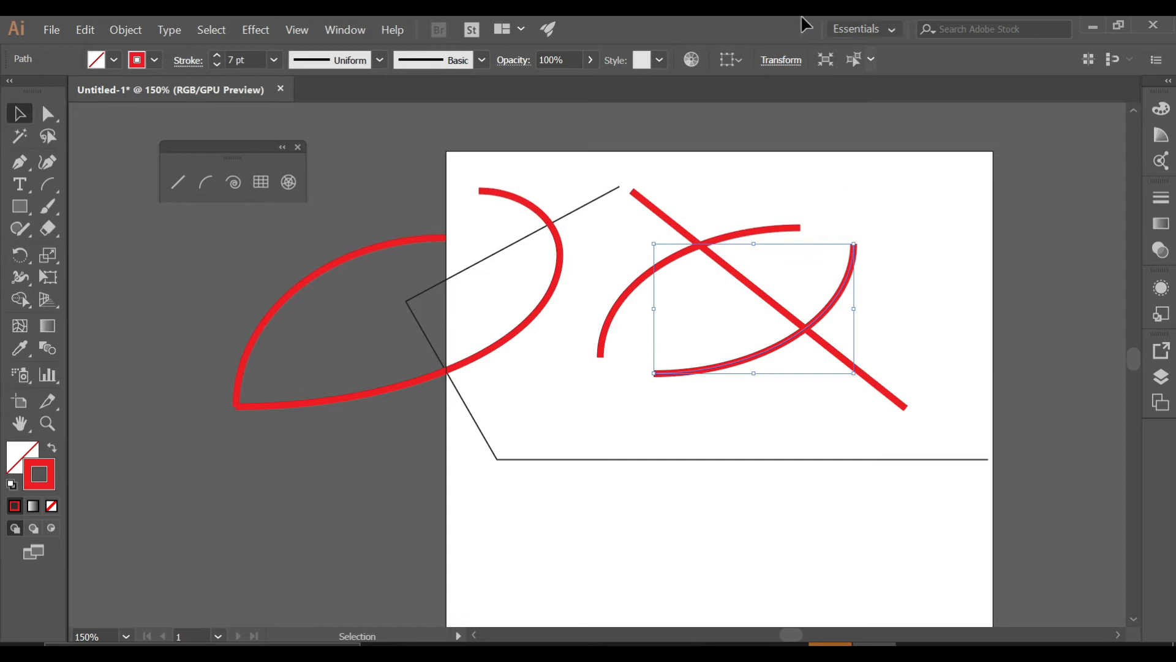
pyautogui.click(343, 30)
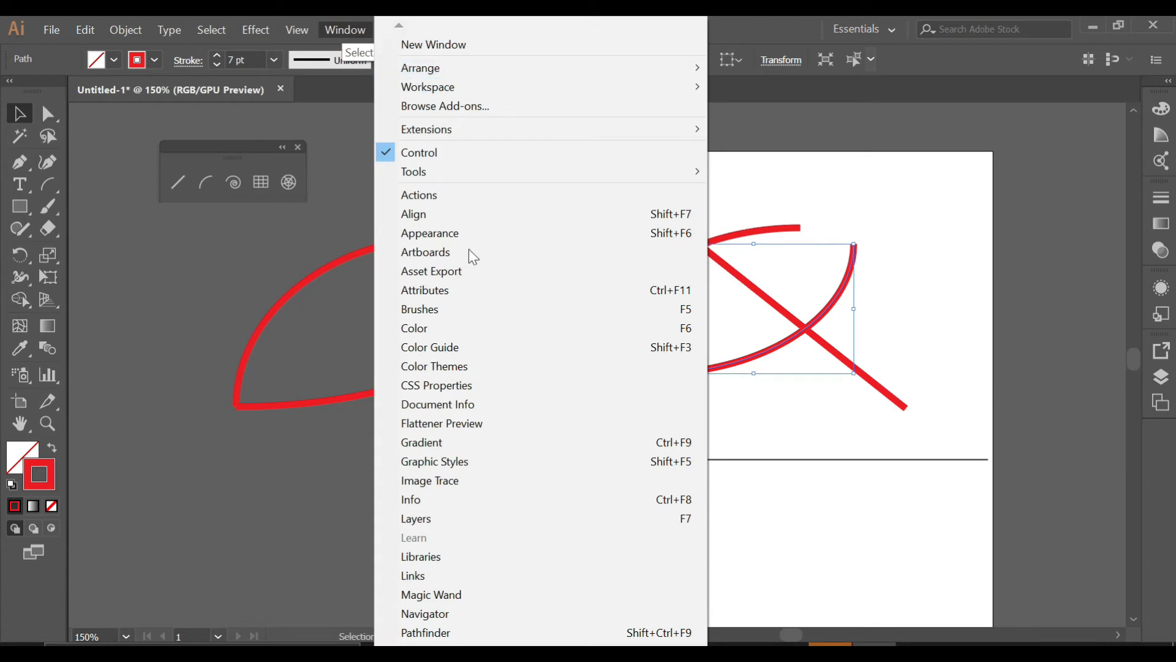
pyautogui.scroll(-10, 540, 331)
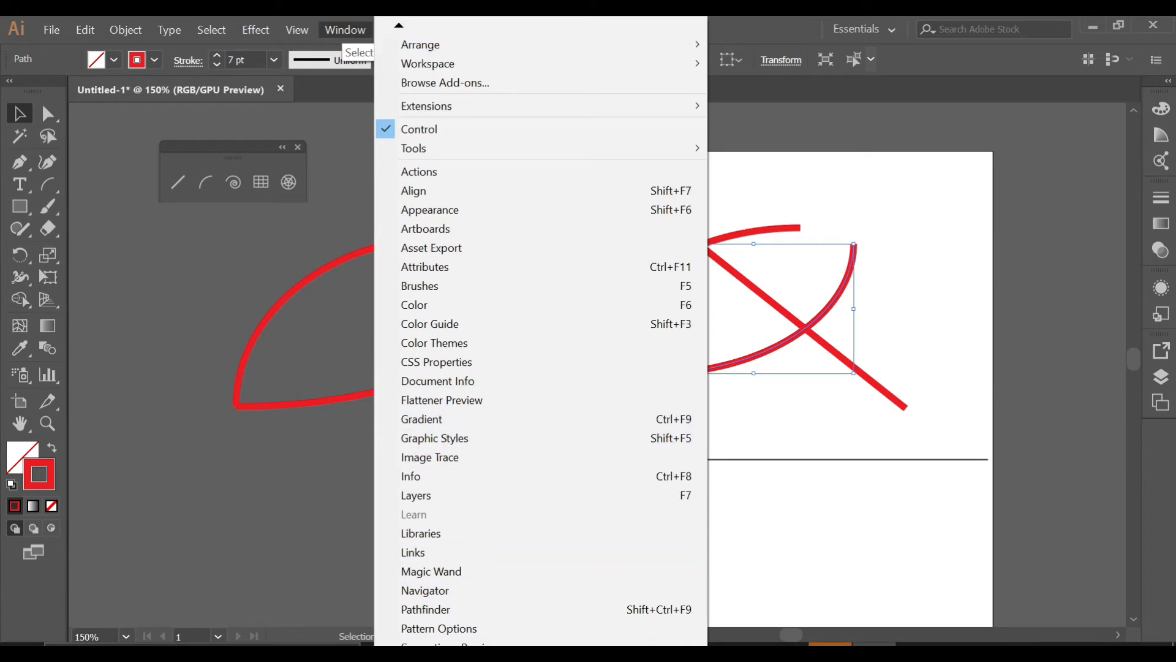
pyautogui.scroll(-2, 458, 572)
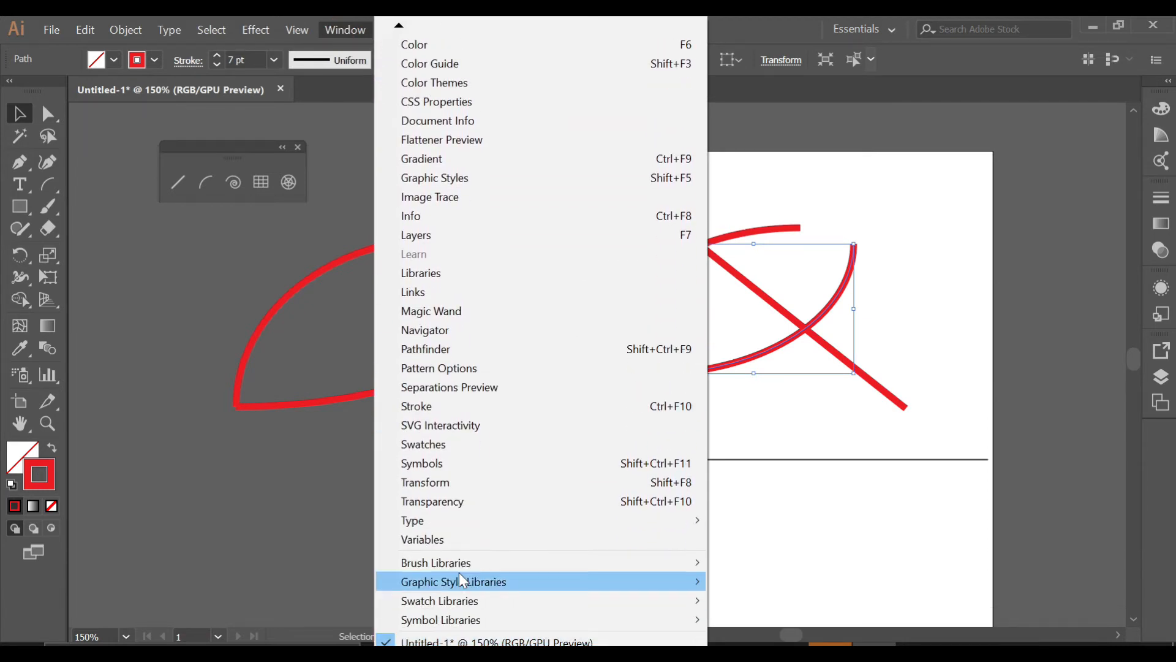
pyautogui.moveTo(476, 560)
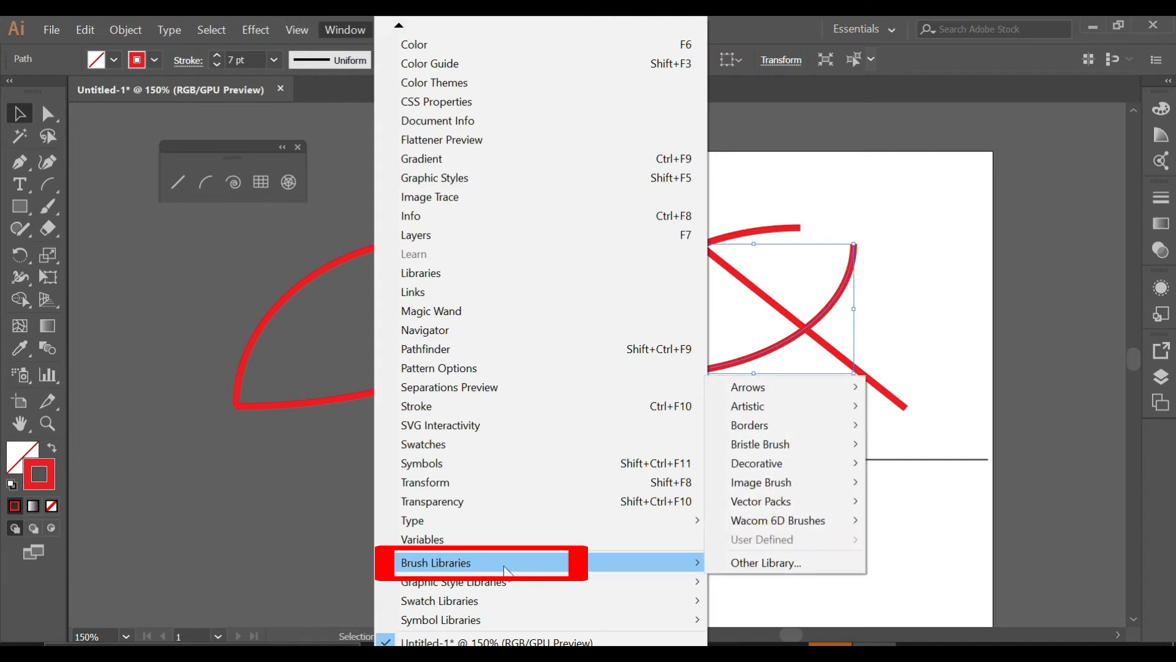
pyautogui.click(766, 403)
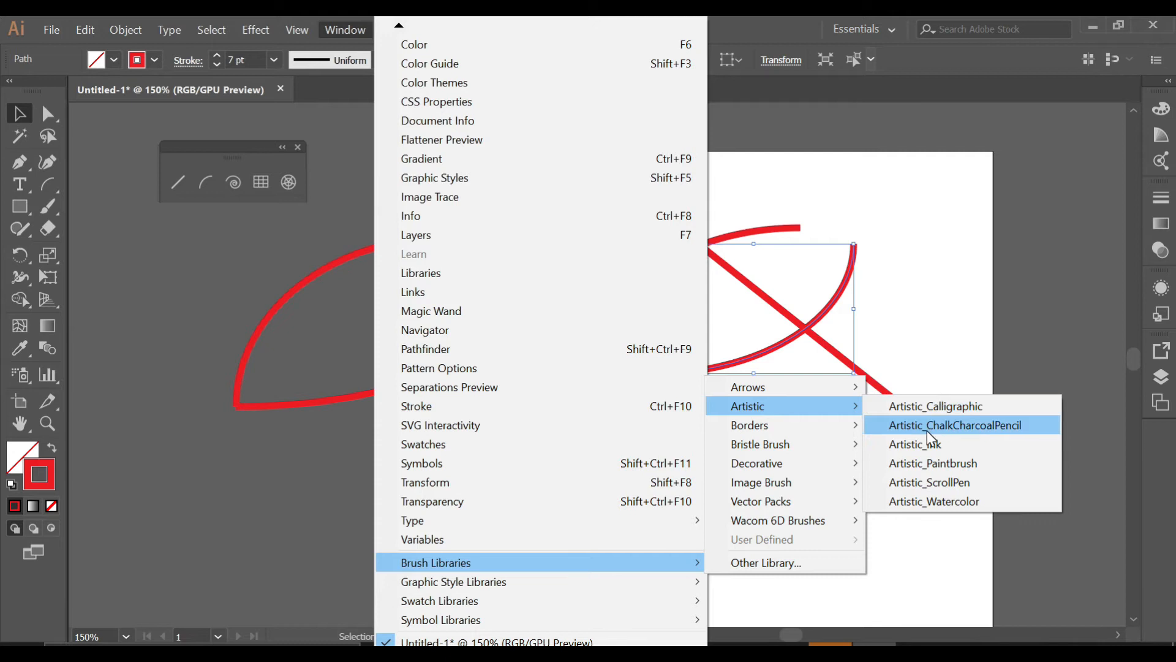
pyautogui.click(776, 389)
pyautogui.click(912, 392)
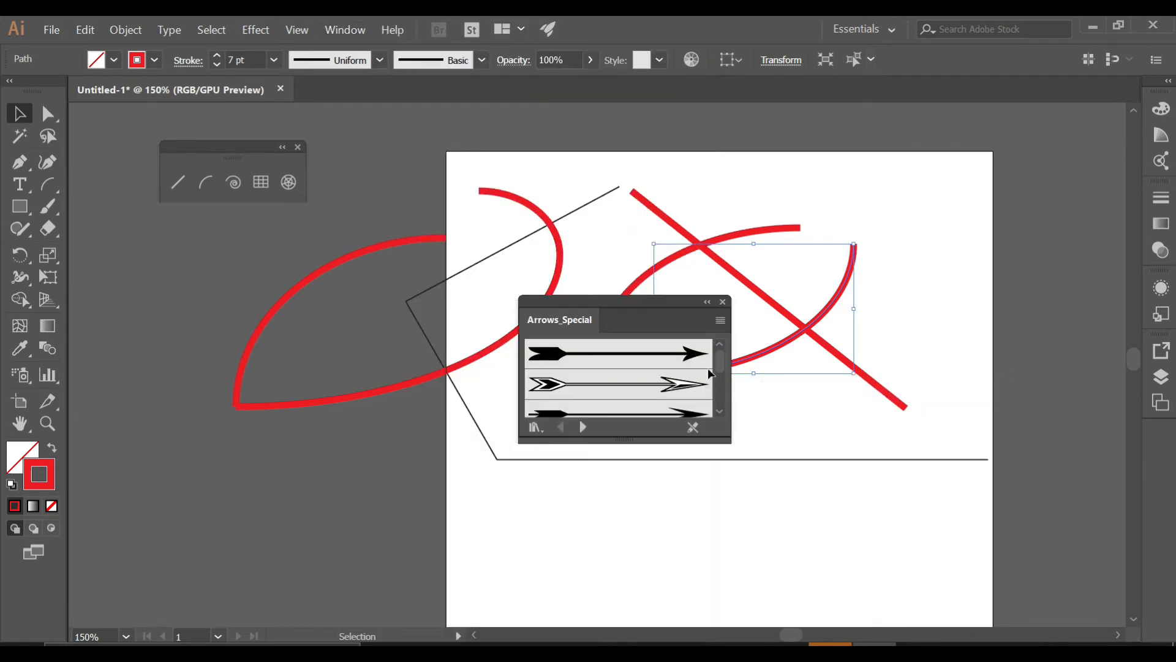
# - Apply the second Arrows_Special brush, the outlined arrow, to the selected lower arc, with the library panel moved clear of it
pyautogui.moveTo(646, 304); pyautogui.dragTo(1006, 392)
pyautogui.click(978, 442)
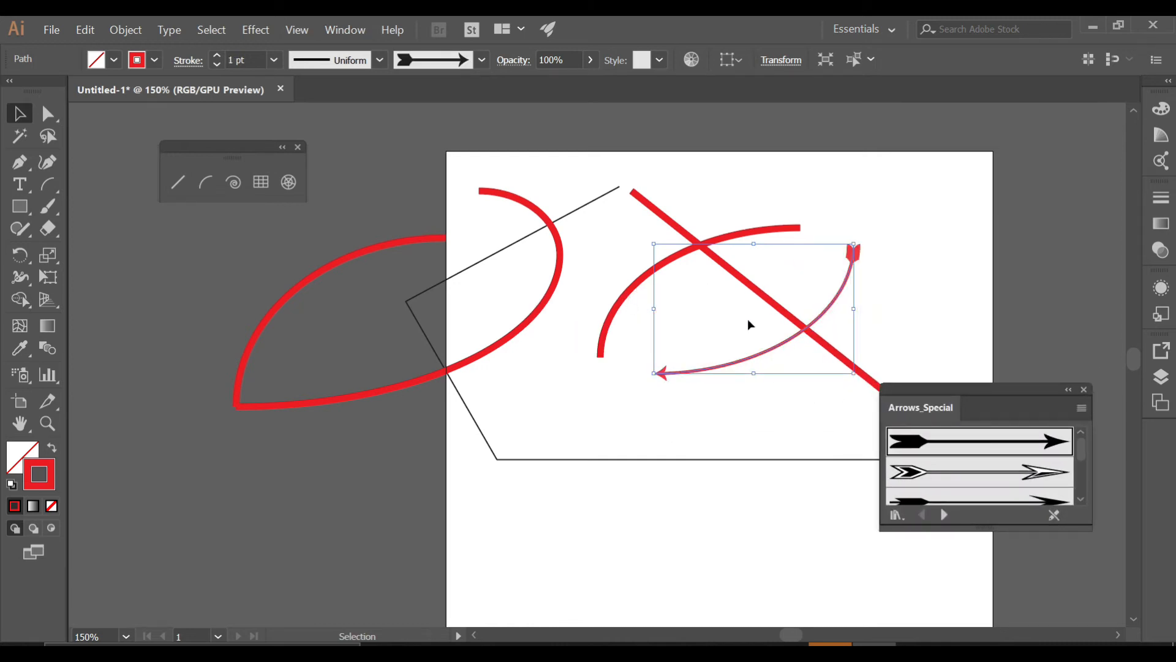
pyautogui.click(973, 476)
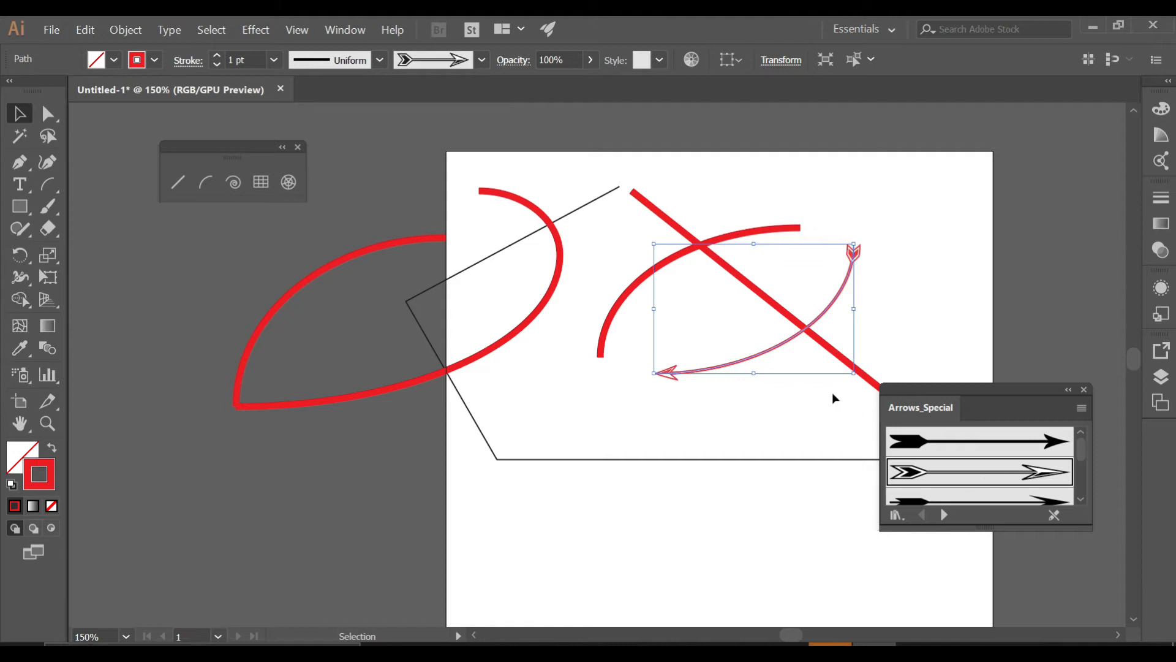
# - Spread the overlapping shapes apart by moving the arrow arc down-left, the thick straight line up, and the red upper arc across the artboard's left edge
pyautogui.click(667, 337)
pyautogui.moveTo(737, 362); pyautogui.dragTo(604, 422)
pyautogui.moveTo(796, 320); pyautogui.dragTo(809, 251)
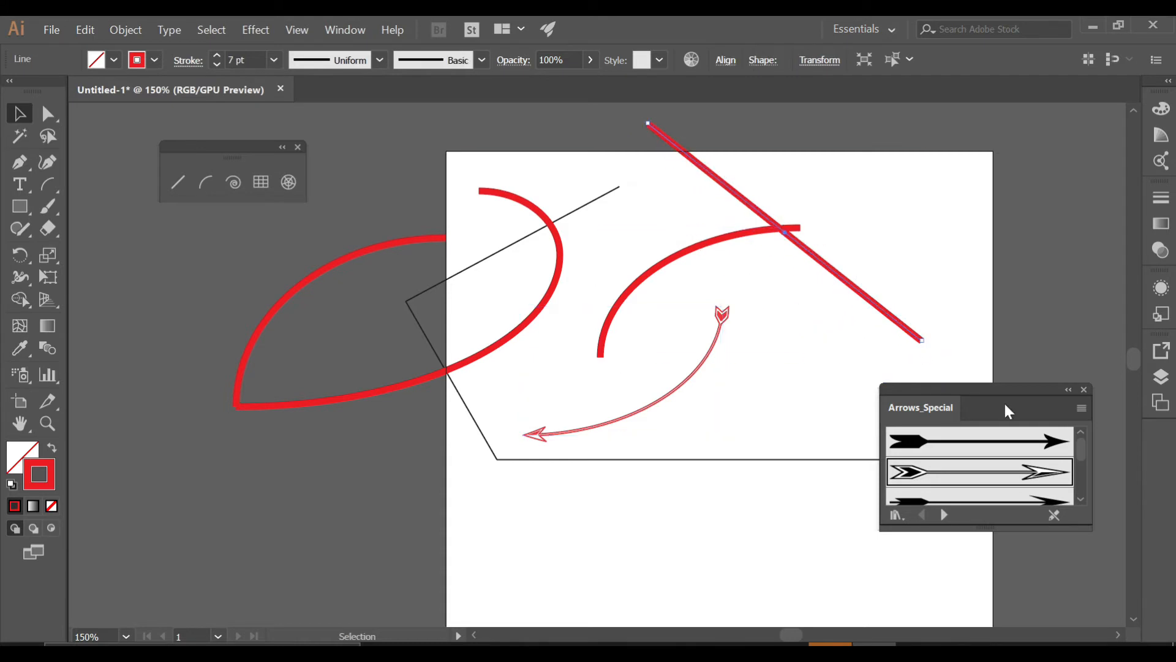
pyautogui.moveTo(706, 246); pyautogui.dragTo(439, 388)
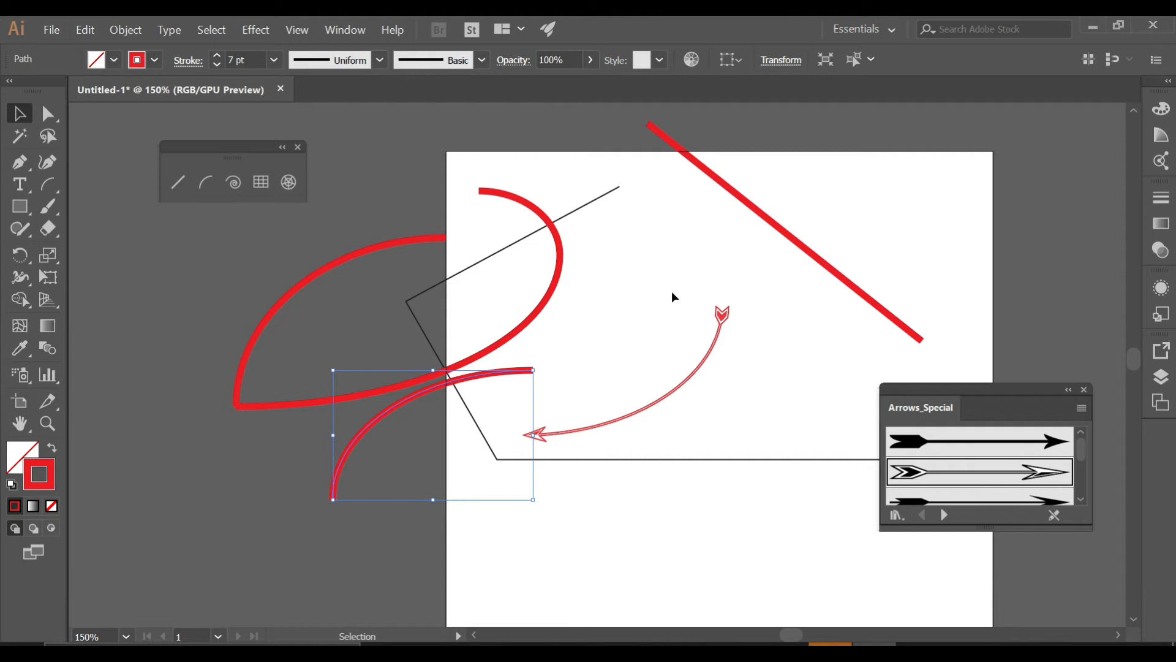
# - Apply the yellow Pattern Arrows brush to the selected arc at the artboard's left edge
pyautogui.click(944, 516)
pyautogui.click(944, 515)
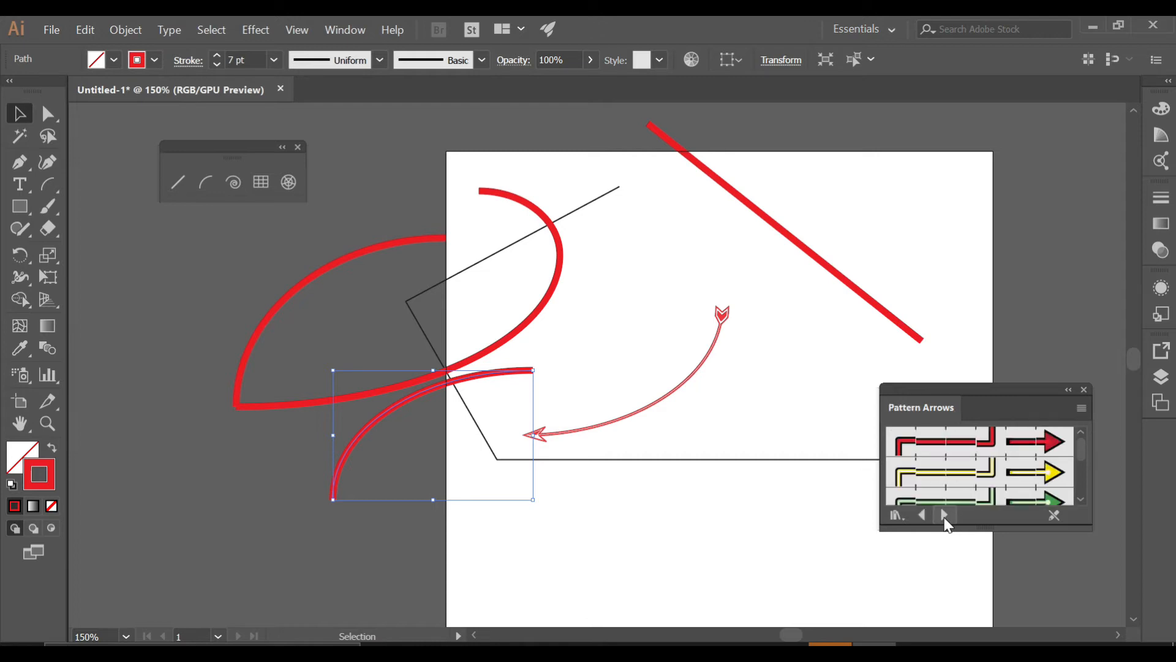
pyautogui.click(1018, 473)
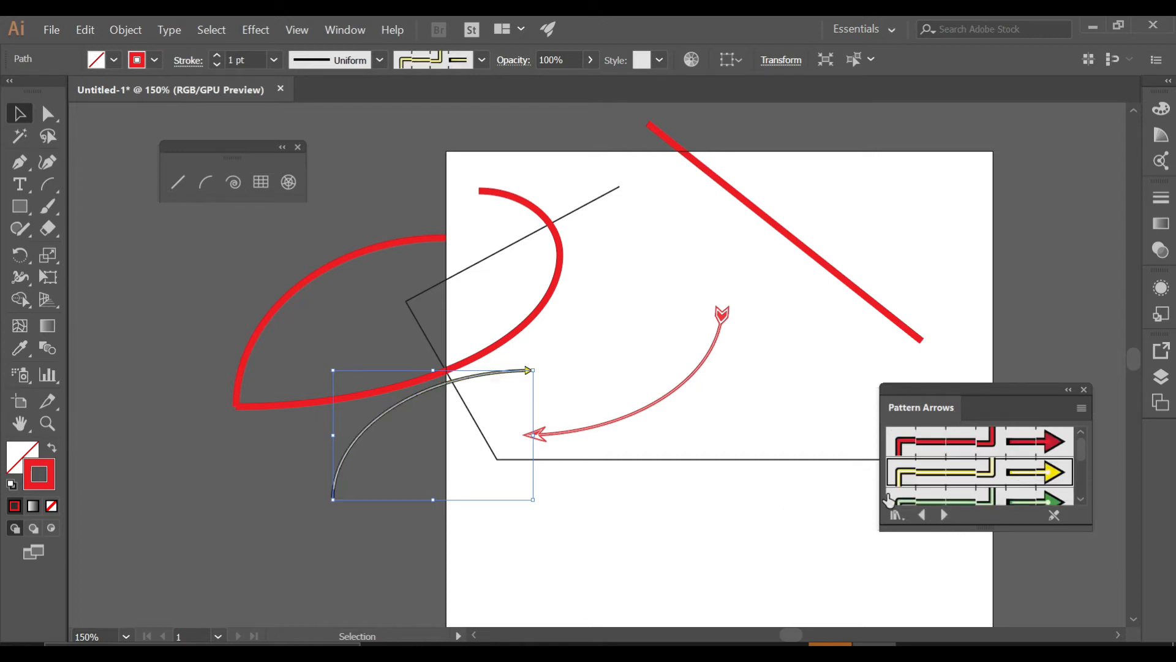
# - Apply the blue folded-ribbon Borders_Decorative brush to the selected arc and stretch it wider and taller
pyautogui.click(944, 515)
pyautogui.click(944, 515)
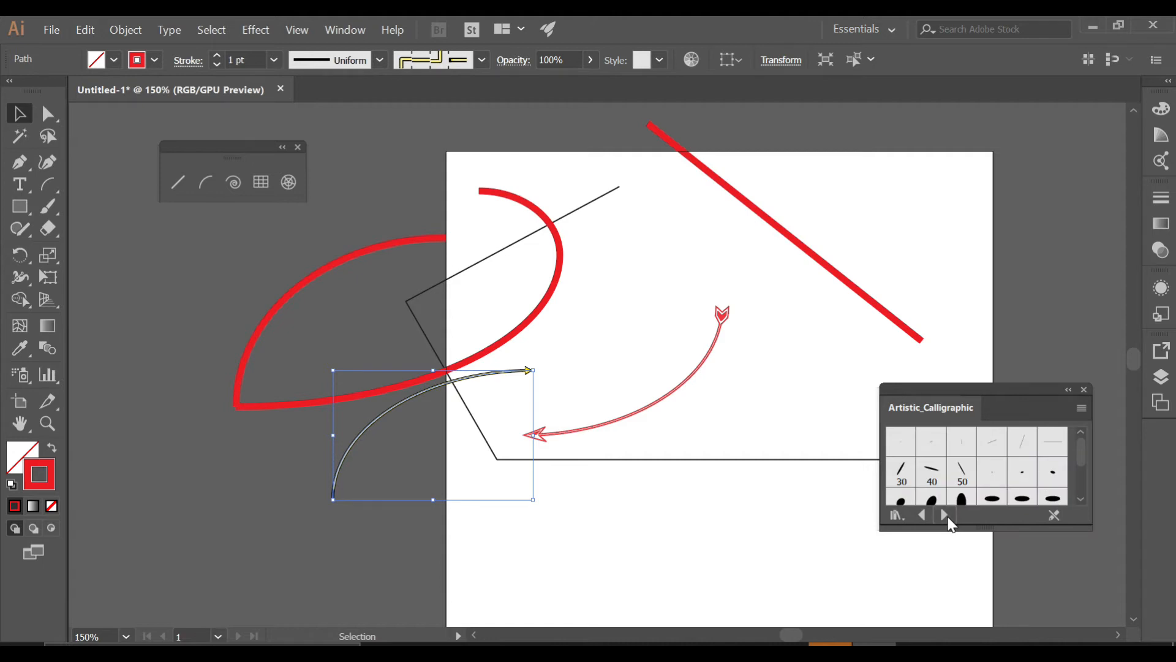
pyautogui.click(952, 485)
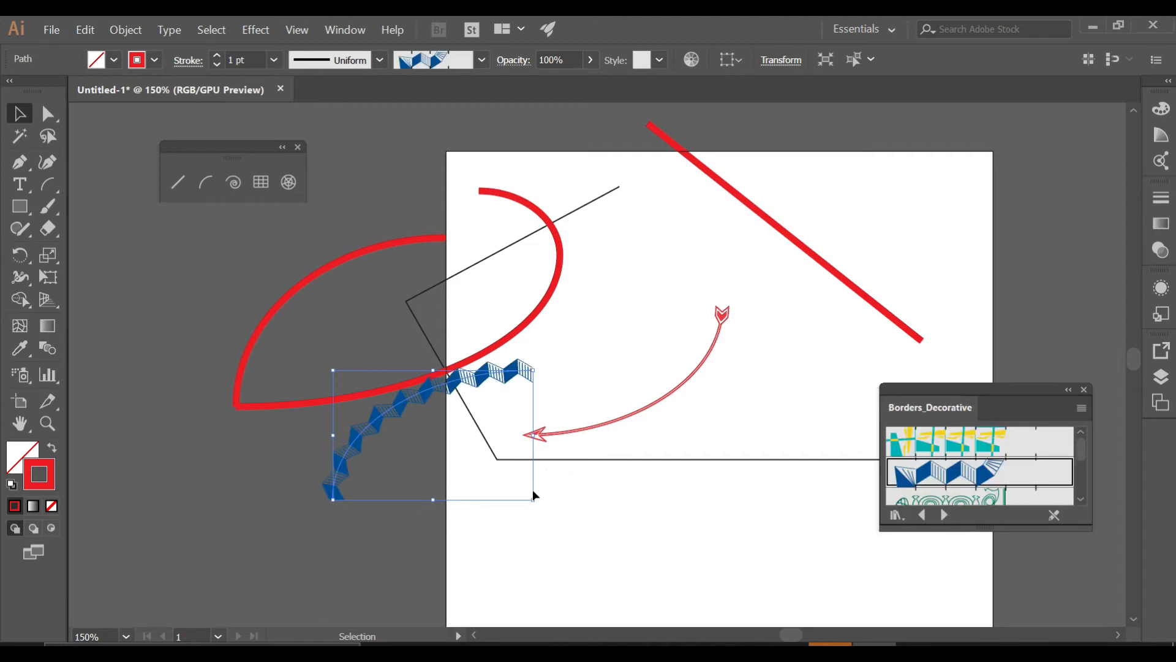
pyautogui.moveTo(533, 501); pyautogui.dragTo(716, 546)
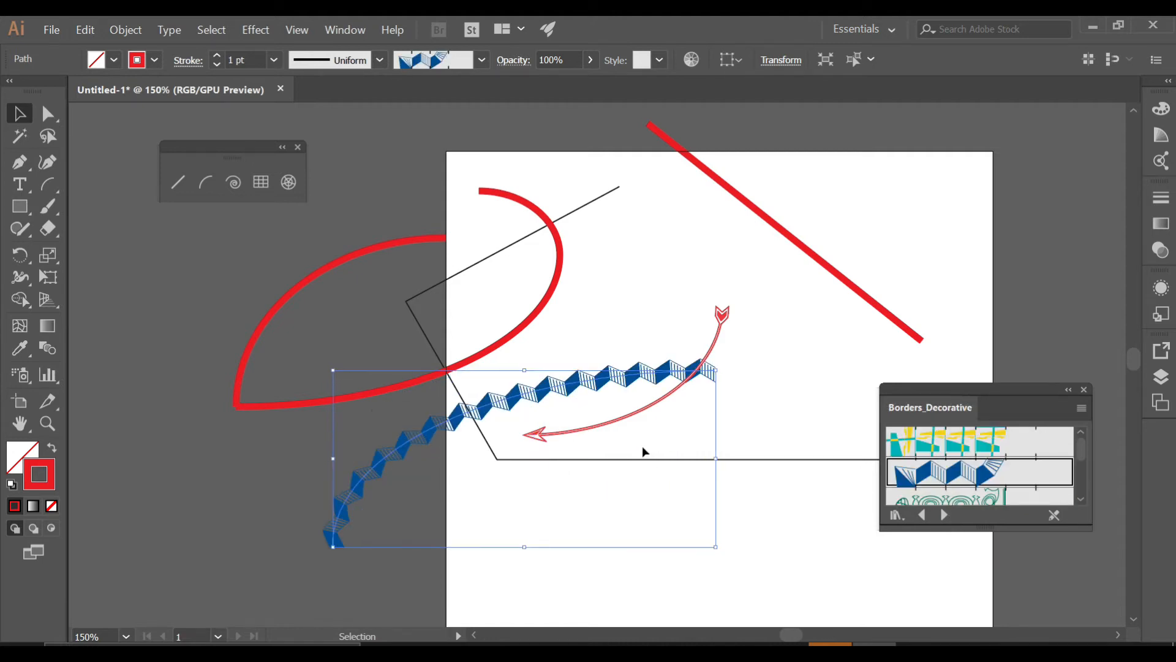
# - Collapse the brush library panel and delete the blue patterned arc
pyautogui.click(1066, 391)
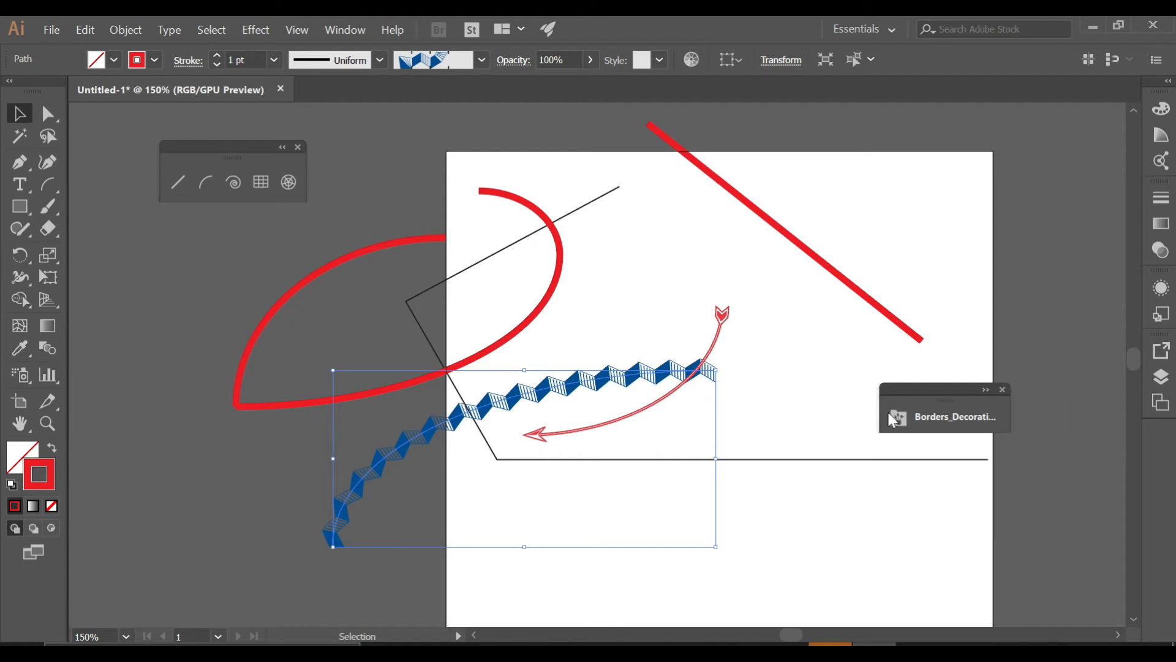
pyautogui.moveTo(576, 365); pyautogui.dragTo(459, 370)
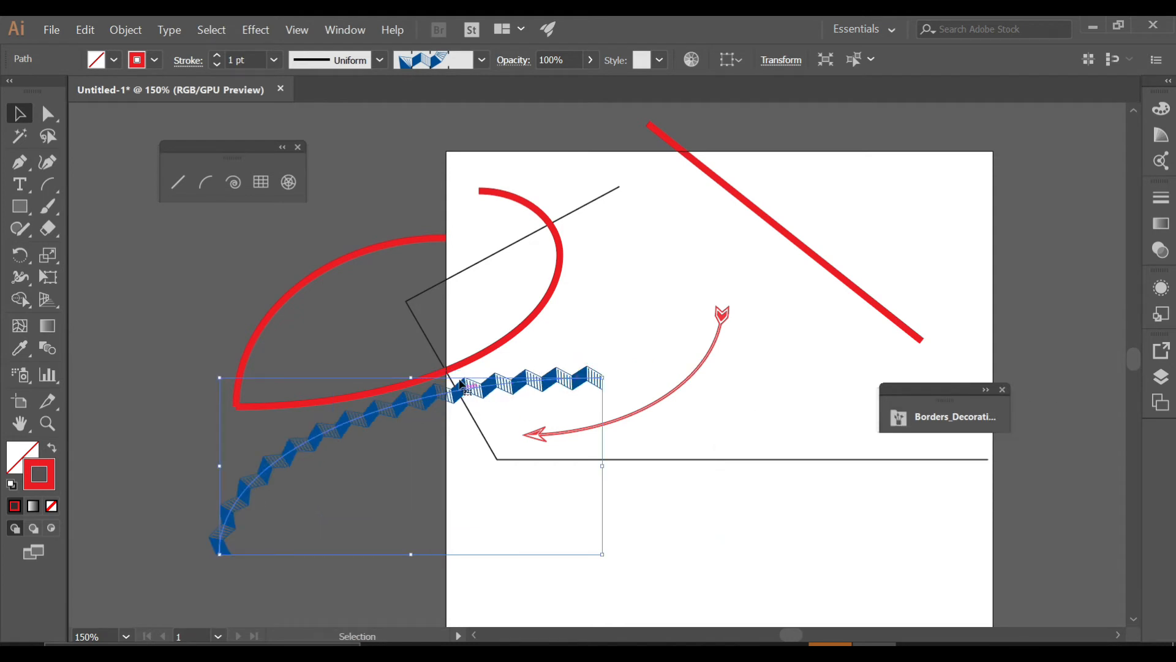
pyautogui.press('Delete')
# - Draw two large spirals on an empty part of the artboard with the Spiral tool, one upper left and one lower right
pyautogui.scroll(-1, 268, 229)
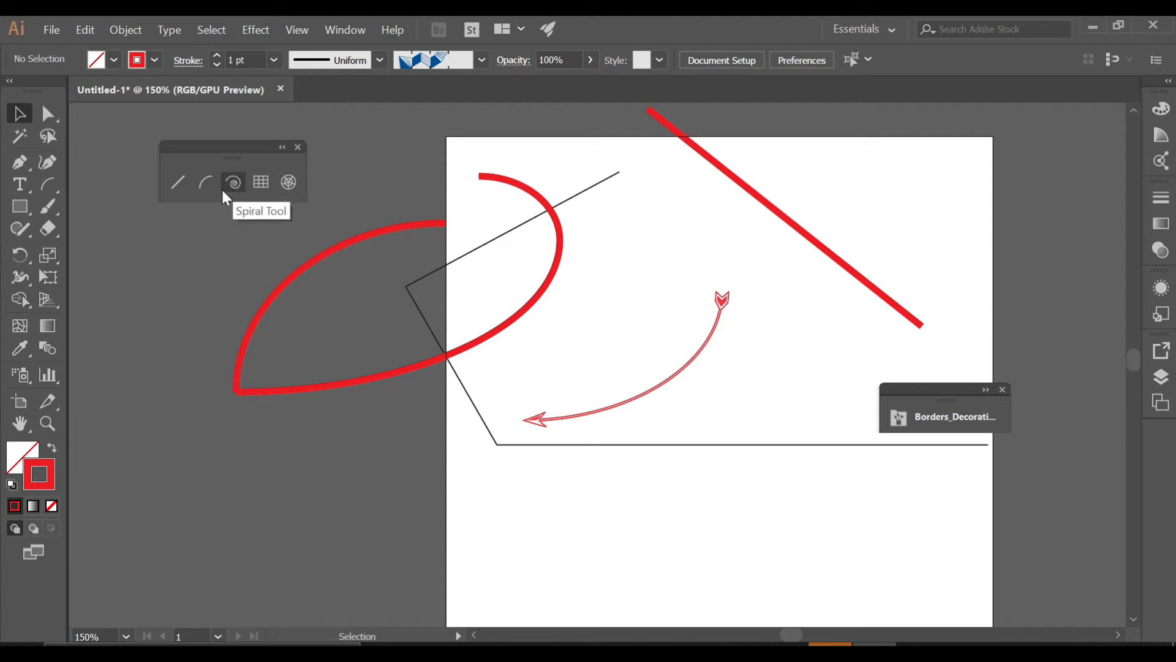
pyautogui.scroll(-10, 597, 370)
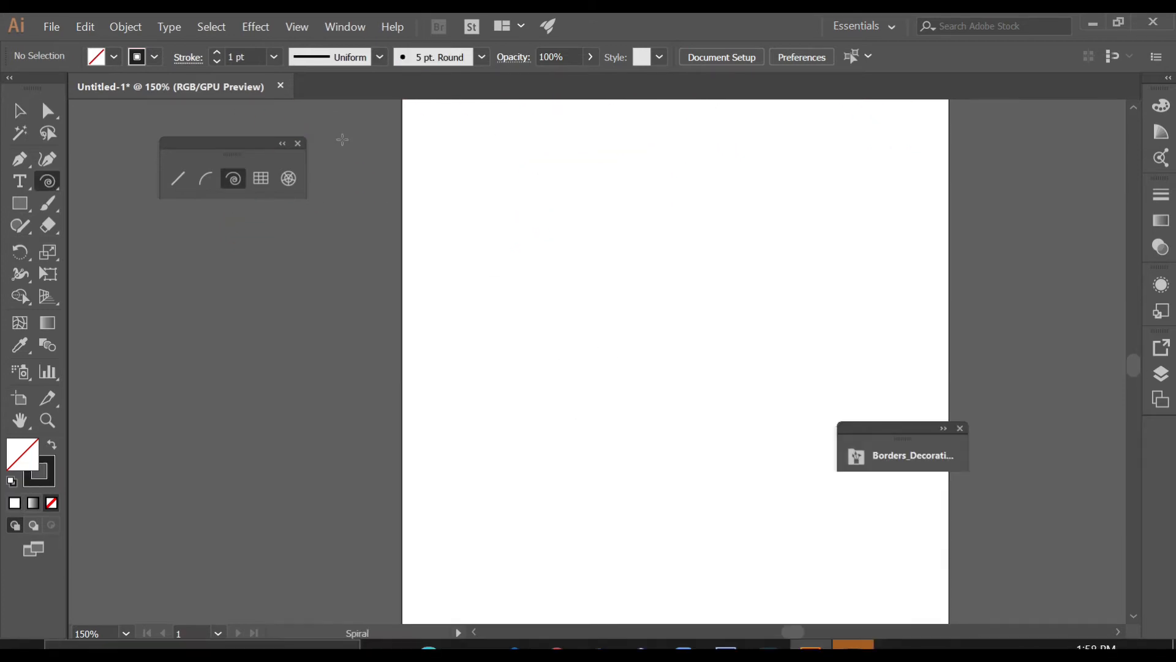
pyautogui.click(237, 178)
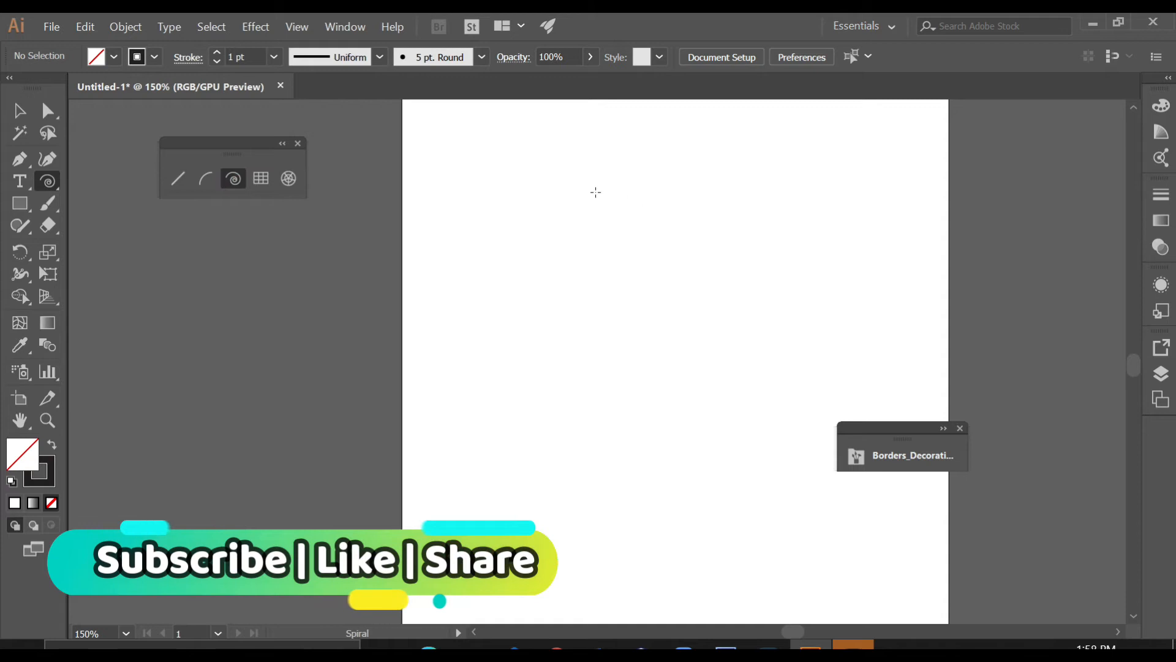
pyautogui.moveTo(504, 213); pyautogui.dragTo(615, 319)
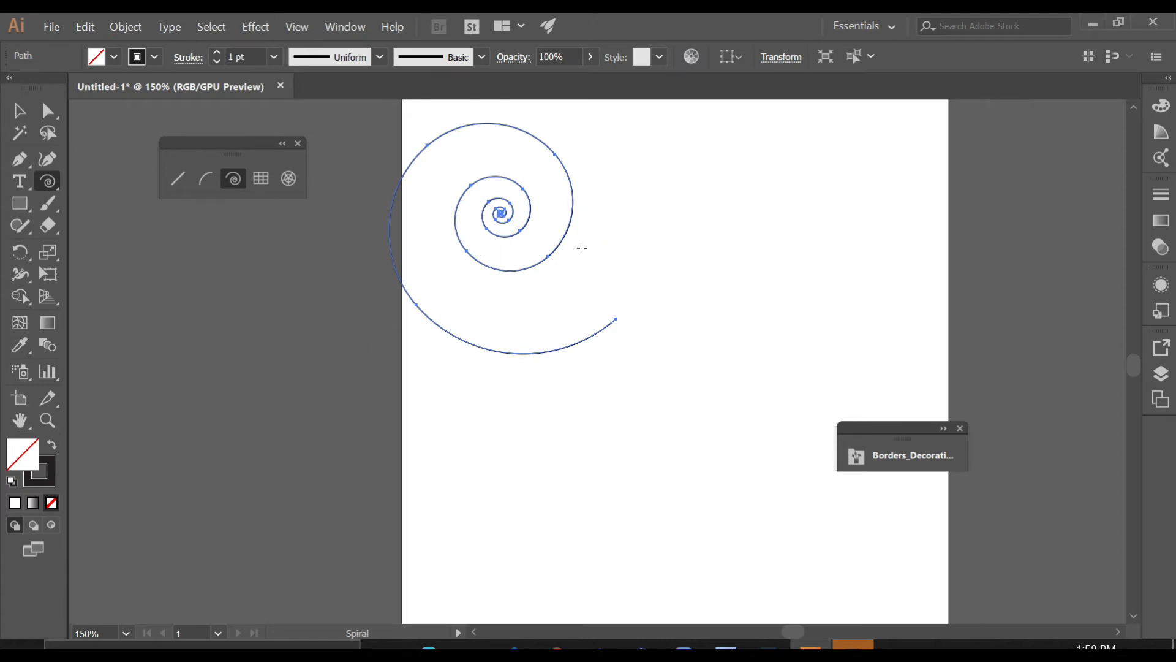
pyautogui.moveTo(768, 362); pyautogui.dragTo(712, 247)
pyautogui.scroll(-1, 628, 280)
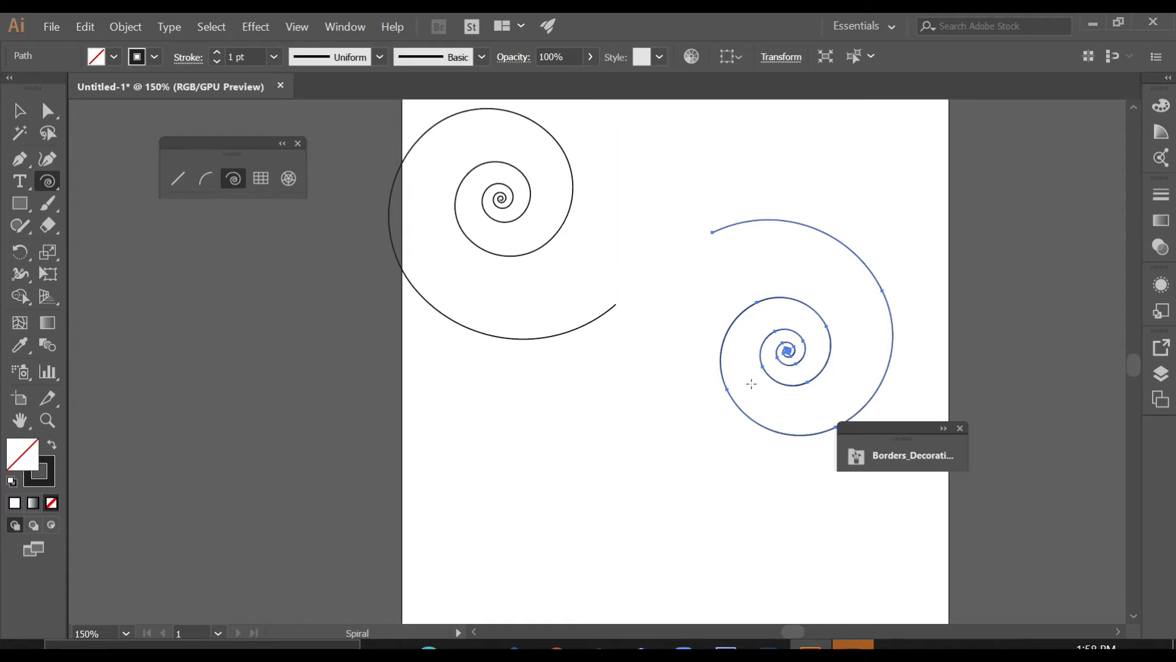
# - Expand the Borders_Decorative library and try its brushes on the lower-right spiral, ending with the brown braided border
pyautogui.moveTo(890, 438); pyautogui.dragTo(1015, 279)
pyautogui.click(1023, 341)
pyautogui.click(1000, 339)
pyautogui.click(1017, 365)
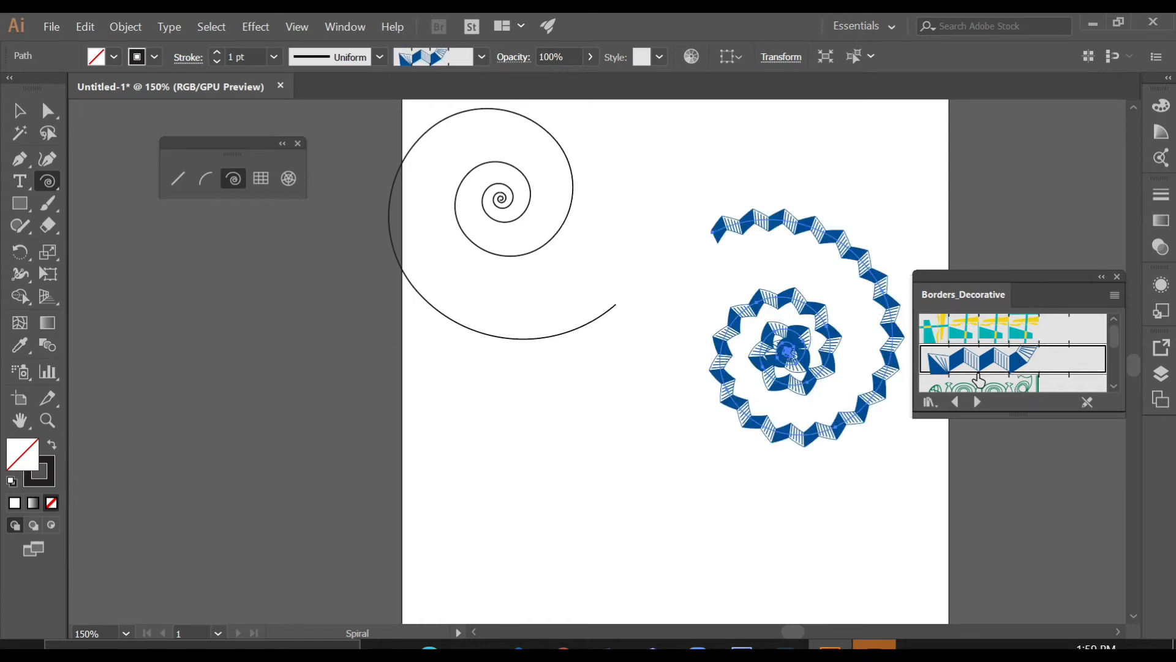
pyautogui.click(981, 384)
pyautogui.click(998, 366)
pyautogui.click(991, 387)
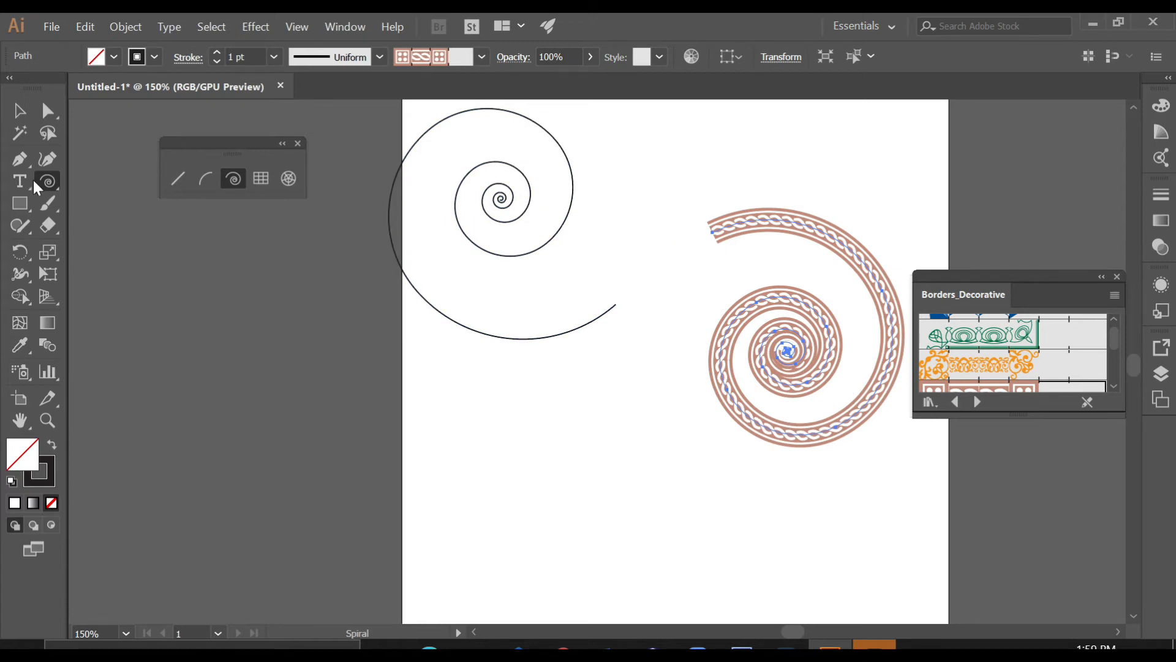
# - Draw a looser spiral below the plain black one, reducing its segment count by four while drawing
pyautogui.scroll(-2, 598, 290)
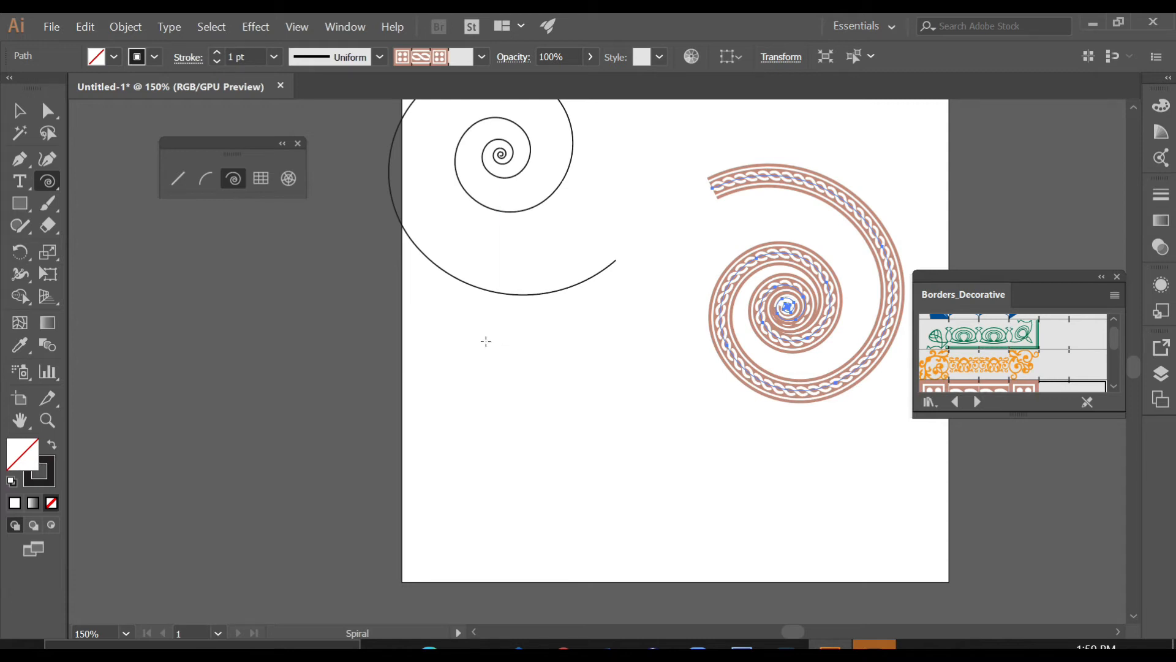
pyautogui.moveTo(485, 341); pyautogui.dragTo(583, 414)
pyautogui.press('Down')
pyautogui.press('Down')
pyautogui.press('Down')
pyautogui.press('Down')
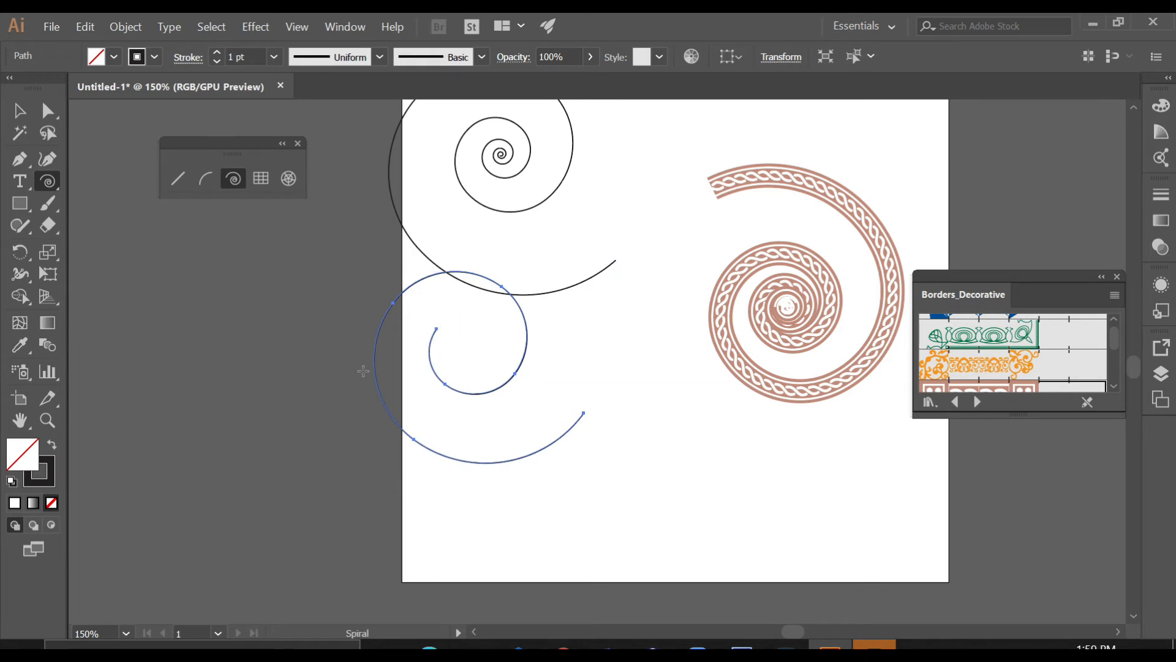
# - Draw another spiral at the artboard's top edge, increasing its segment count by seven while drawing
pyautogui.scroll(10, 644, 420)
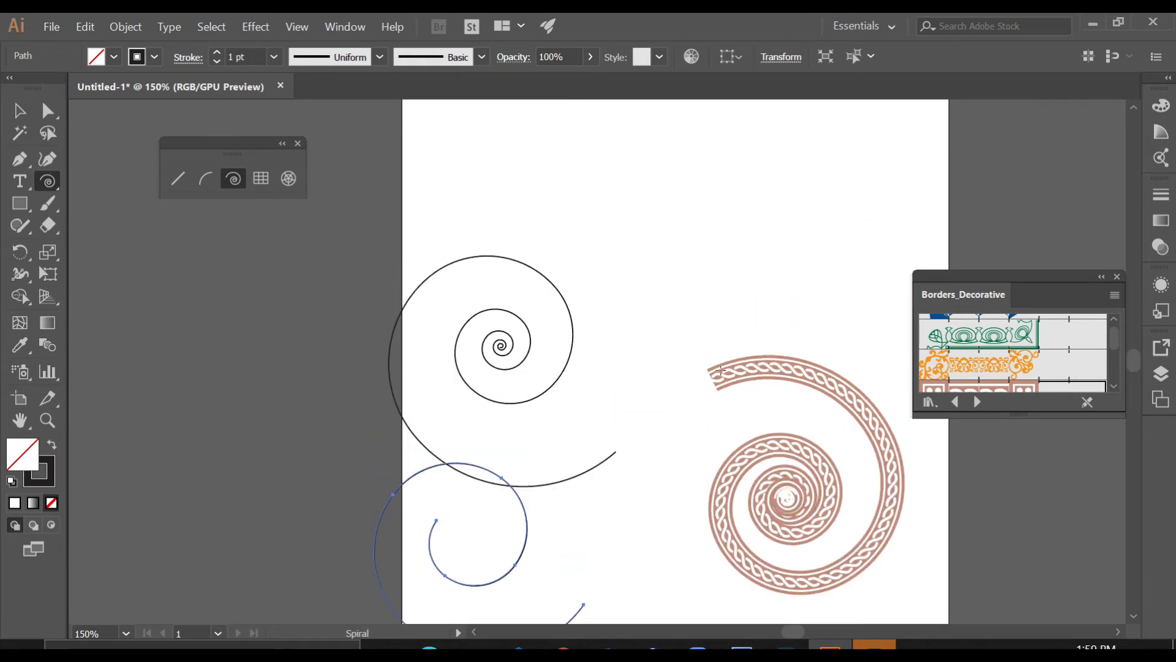
pyautogui.moveTo(674, 179); pyautogui.dragTo(746, 269)
pyautogui.press('Up')
pyautogui.press('Up')
pyautogui.press('Up')
pyautogui.press('Up')
pyautogui.press('Up')
pyautogui.press('Up')
pyautogui.press('Up')
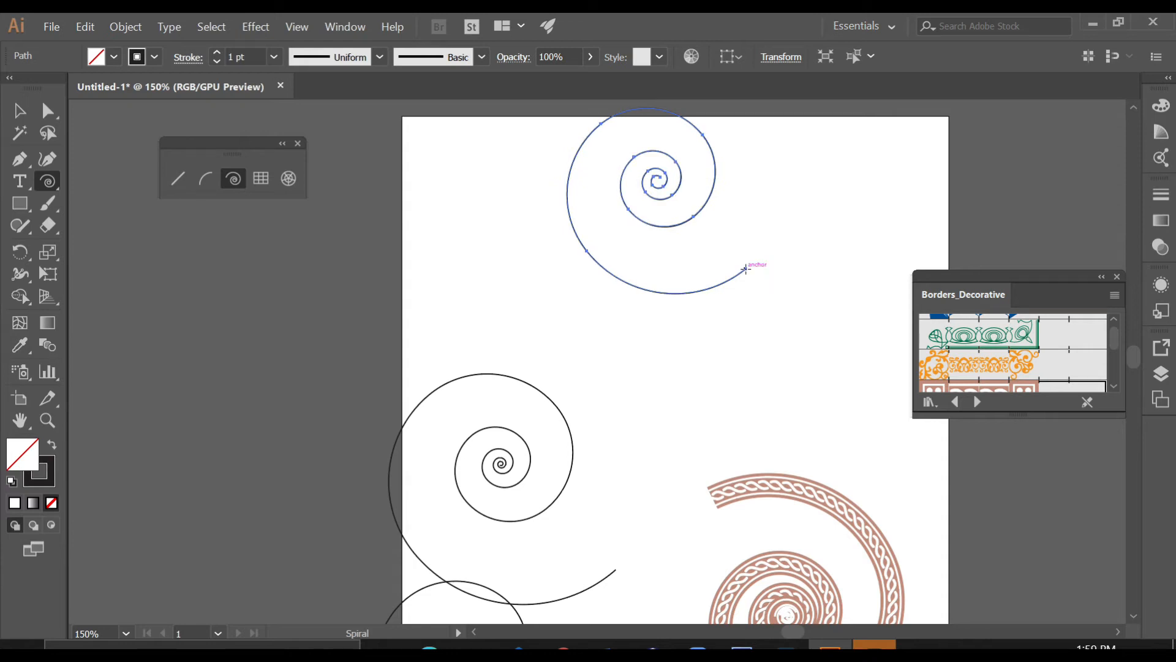
# - Reshape the outer end of the topmost spiral with Direct Selection by swinging its end anchor's handle downward into a hooked curve
pyautogui.scroll(-1, 722, 336)
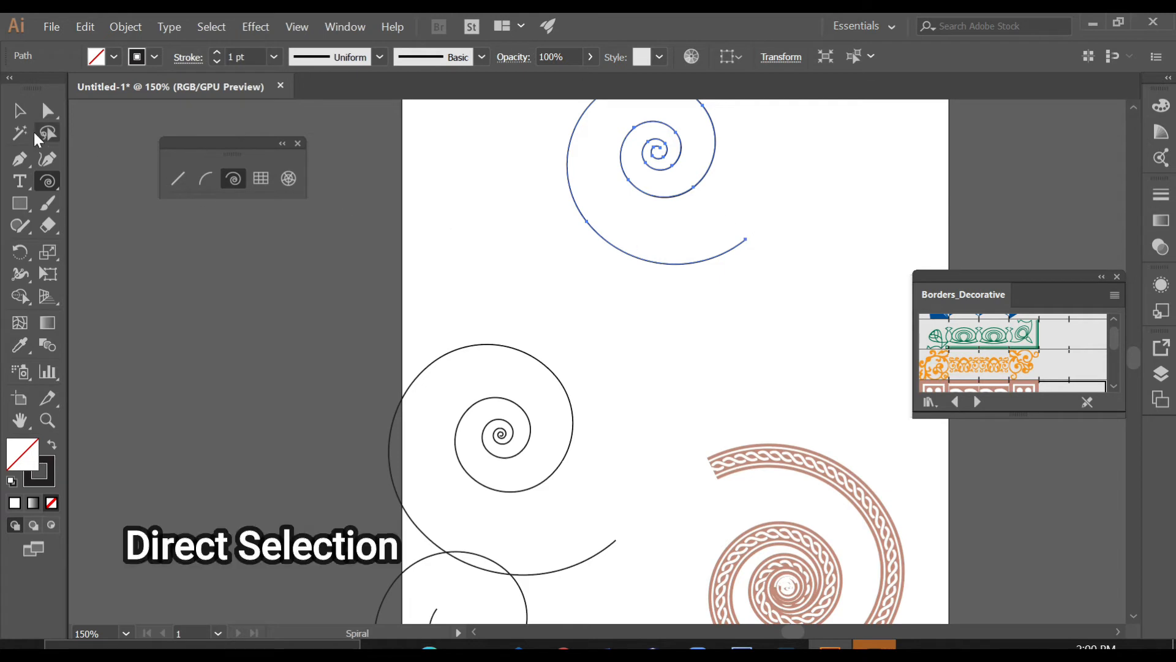
pyautogui.click(47, 111)
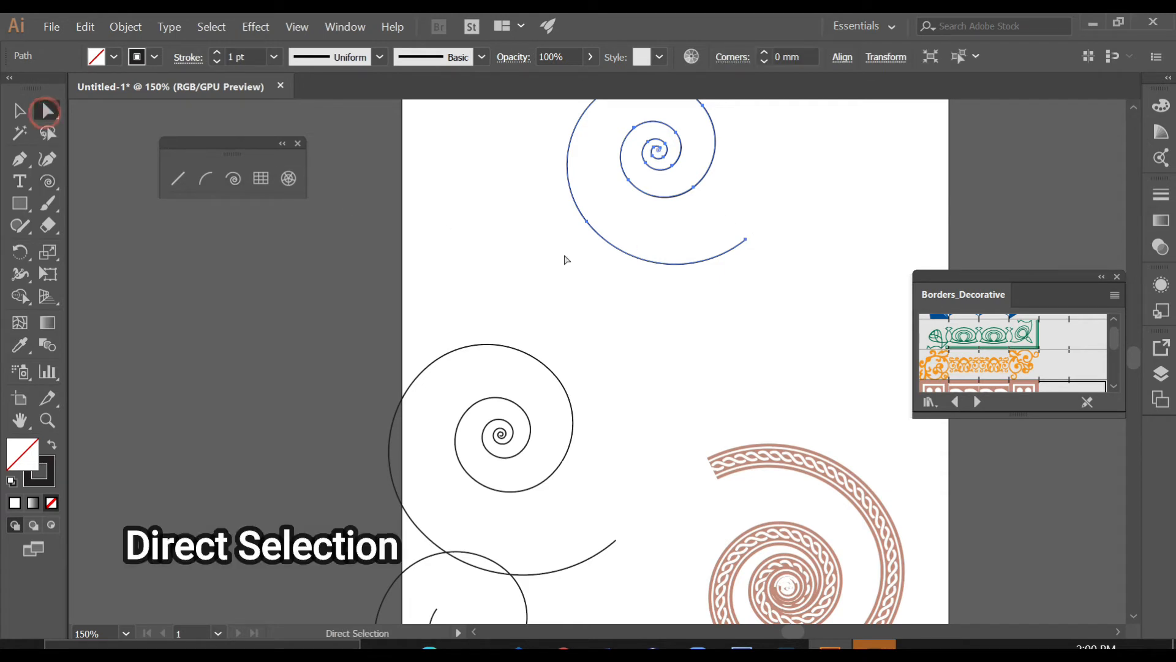
pyautogui.moveTo(749, 211); pyautogui.dragTo(748, 289)
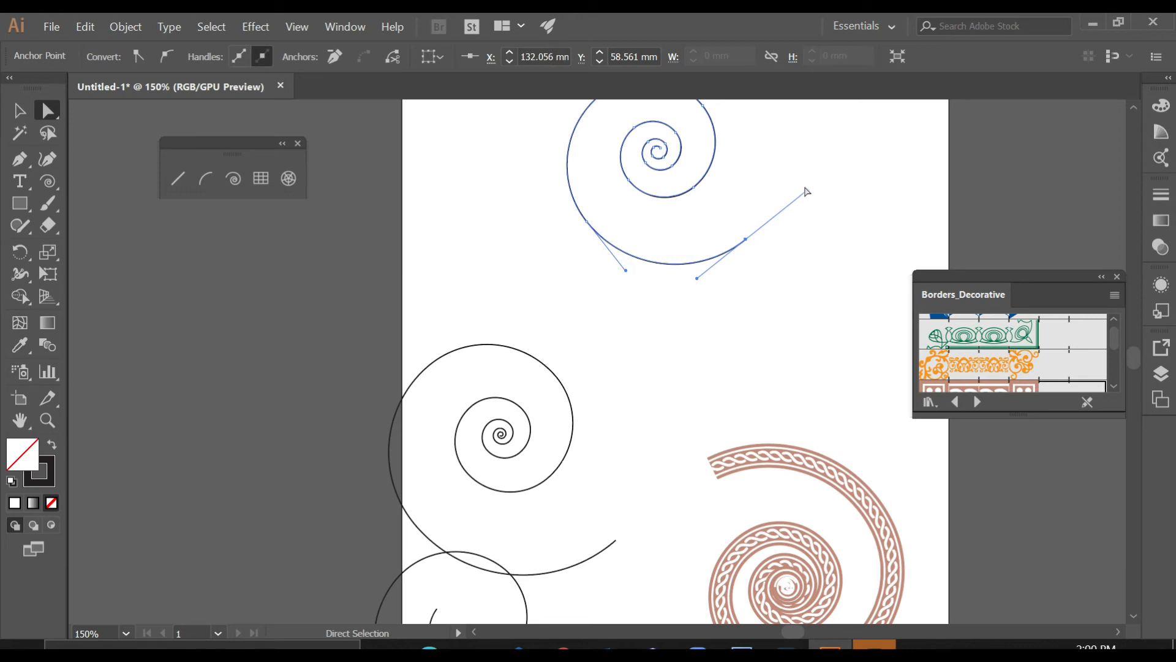
pyautogui.moveTo(806, 191); pyautogui.dragTo(687, 388)
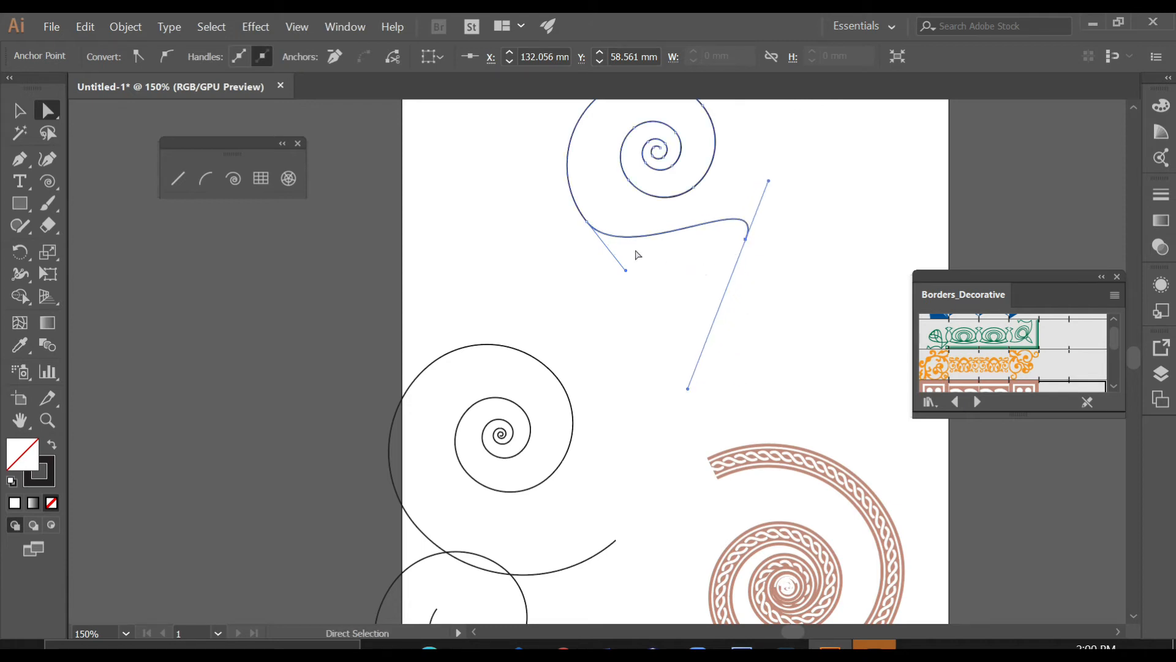
# - Adjust the direction handle of the topmost spiral's lower-left anchor so the outer curve bends up toward the hooked end
pyautogui.scroll(1, 612, 269)
pyautogui.click(586, 267)
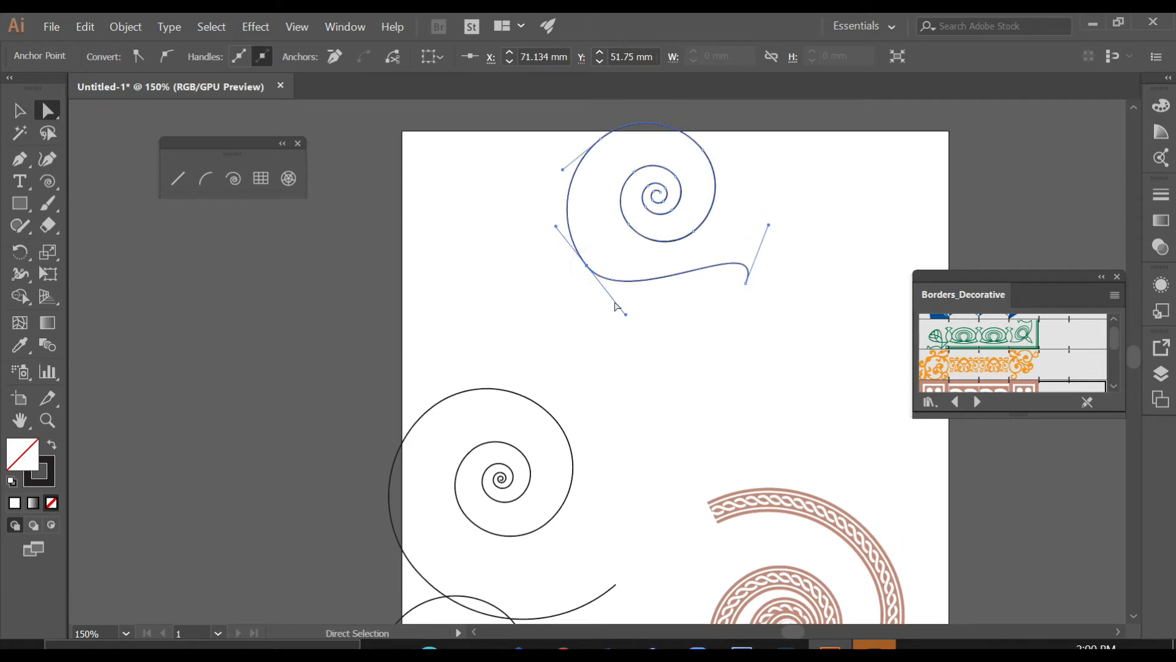
pyautogui.moveTo(625, 314); pyautogui.dragTo(643, 249)
pyautogui.scroll(2, 676, 277)
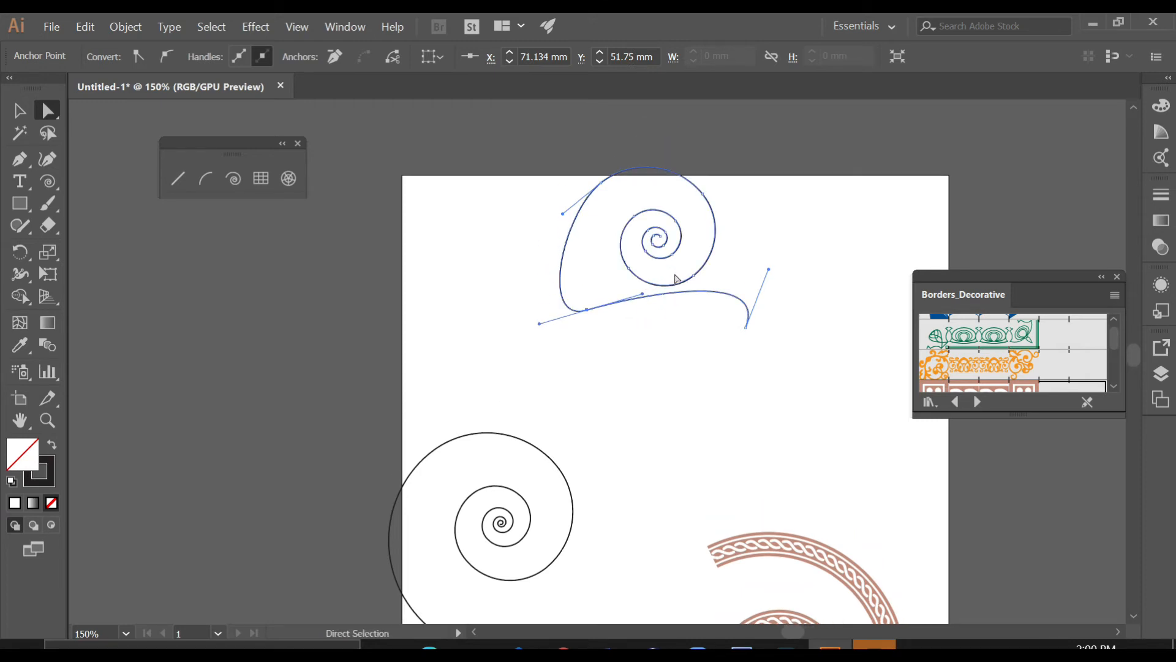
# - Move the topmost spiral's upper-left anchor slightly inward and pull its handle far outward to bulge the outer curve, then deselect
pyautogui.click(631, 256)
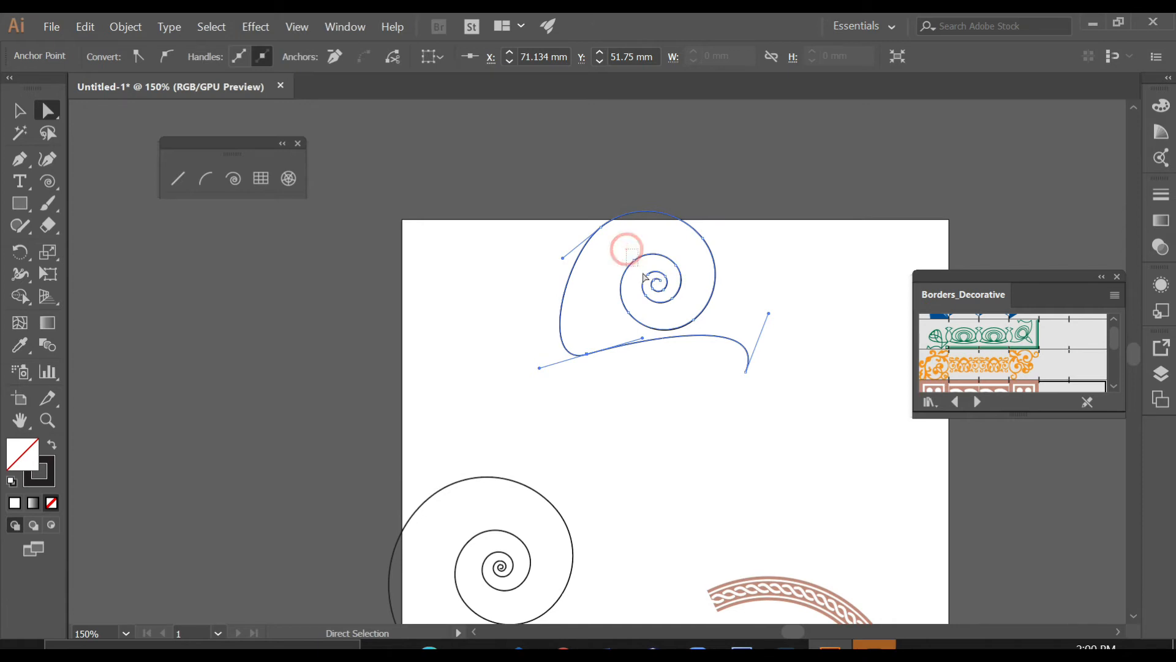
pyautogui.click(601, 228)
pyautogui.moveTo(604, 230); pyautogui.dragTo(612, 250)
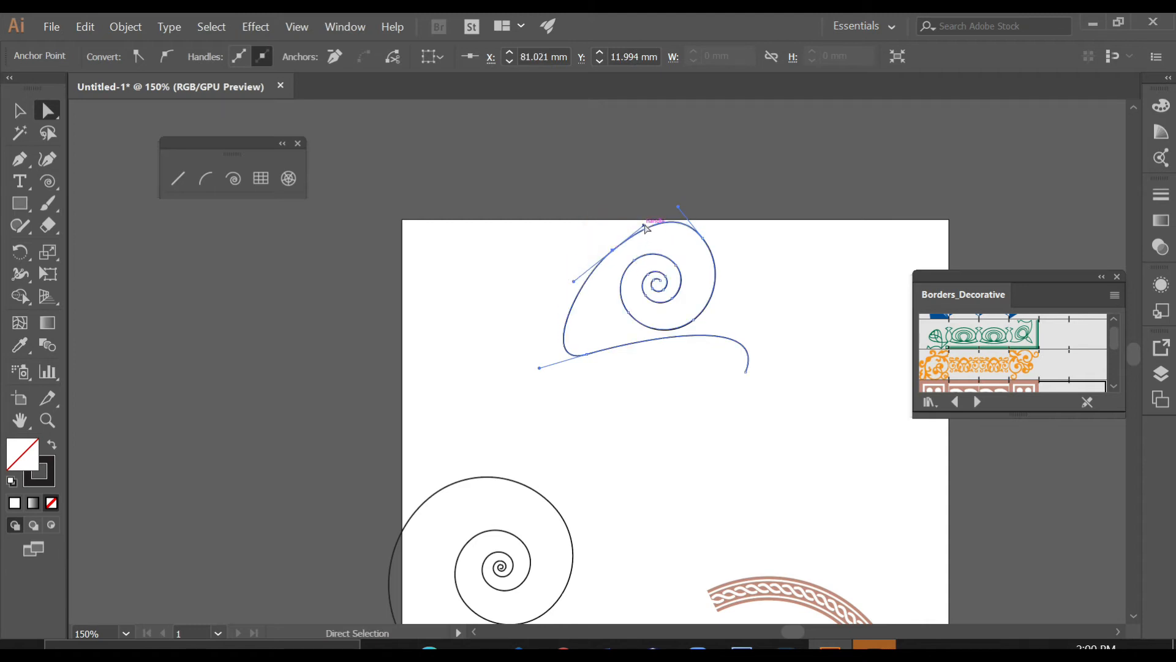
pyautogui.moveTo(572, 283); pyautogui.dragTo(365, 223)
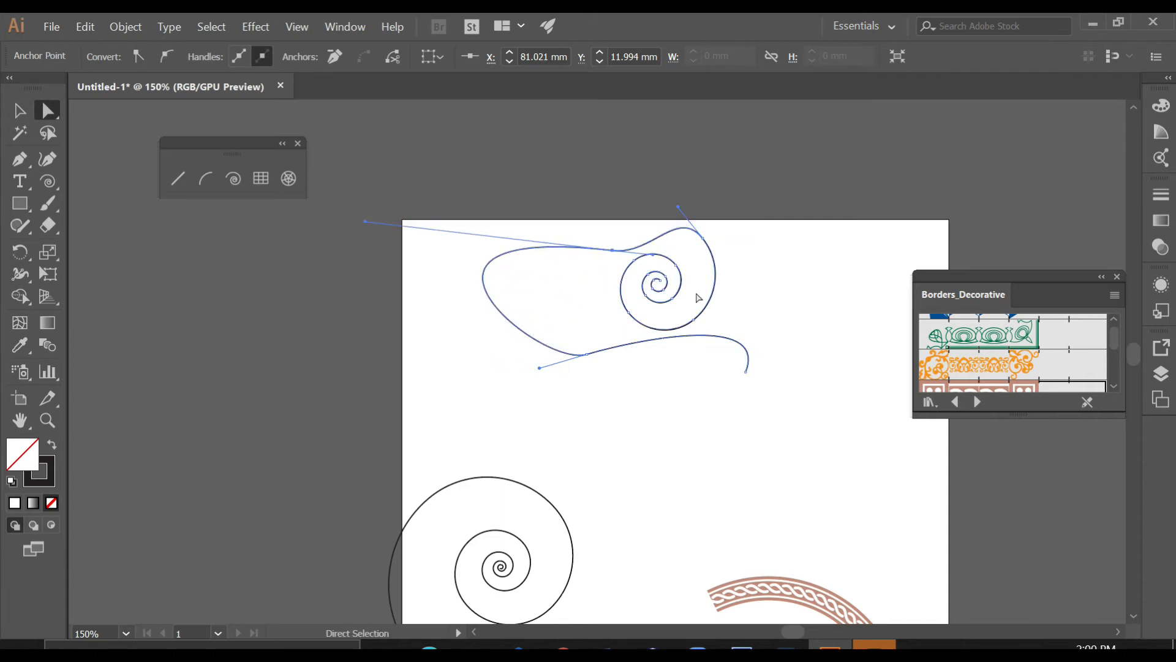
pyautogui.click(19, 111)
pyautogui.click(665, 436)
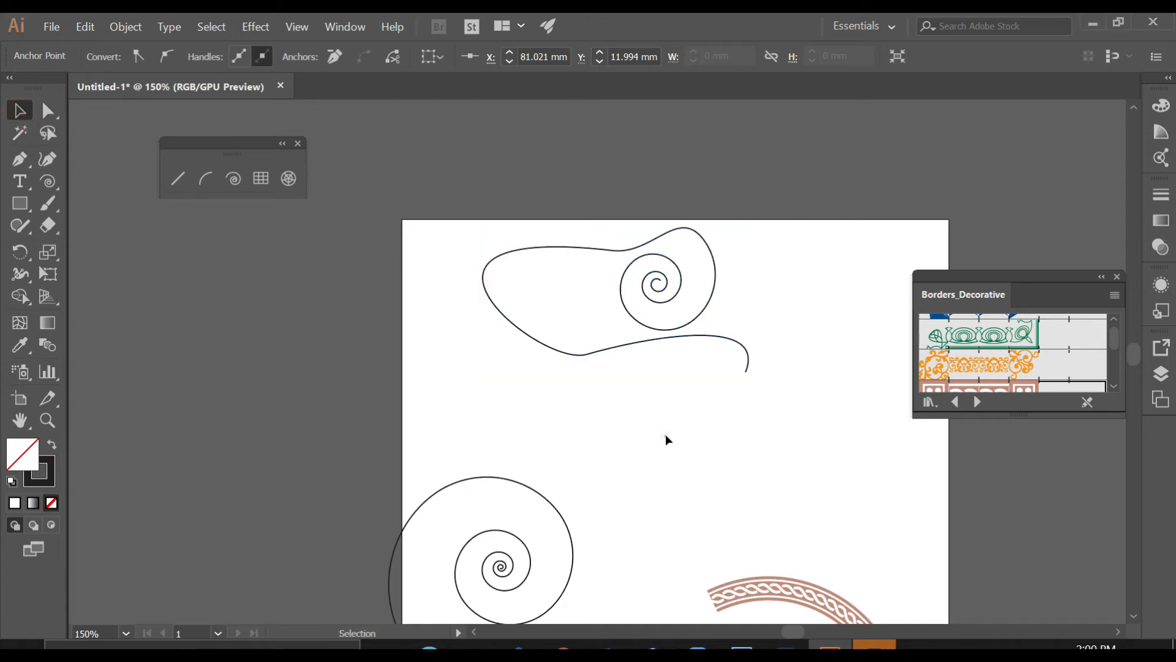
pyautogui.click(698, 323)
pyautogui.click(708, 372)
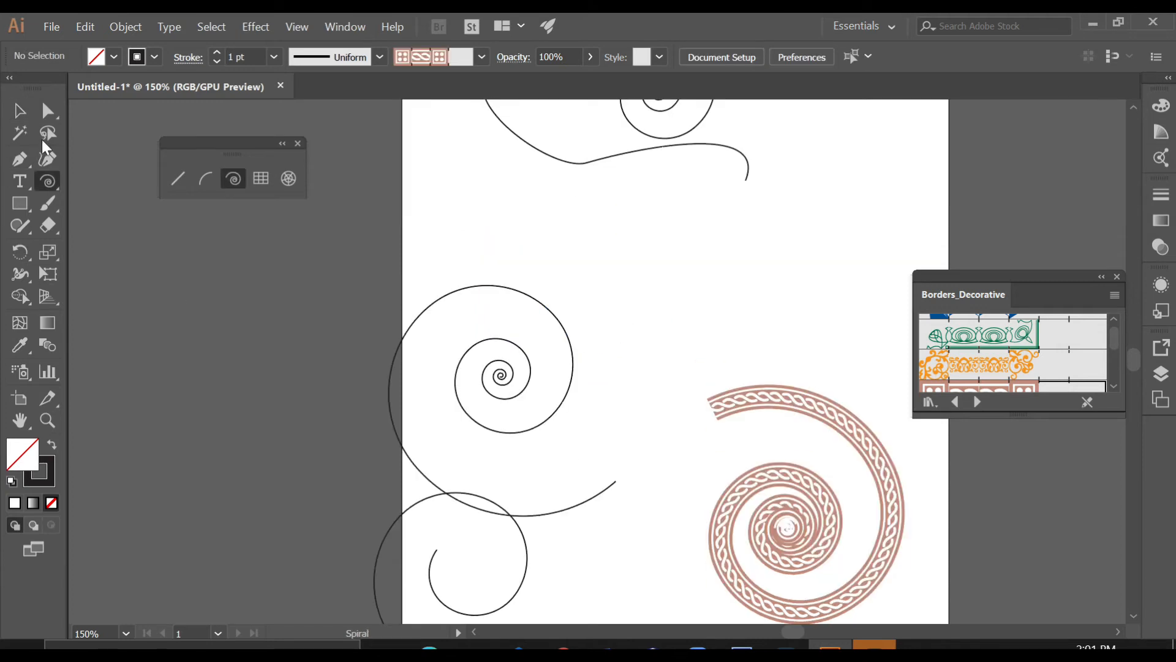
# - Move the tight plain black spiral up and to the right so it lies fully on the artboard
pyautogui.click(19, 110)
pyautogui.scroll(-2, 506, 380)
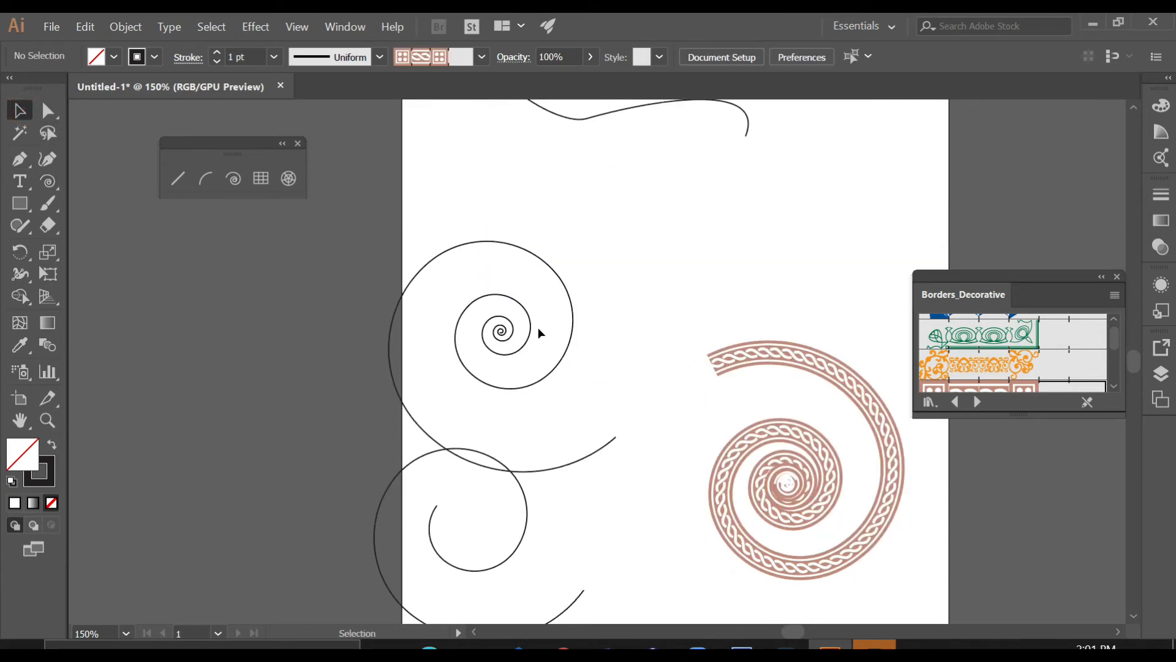
pyautogui.moveTo(532, 328); pyautogui.dragTo(575, 291)
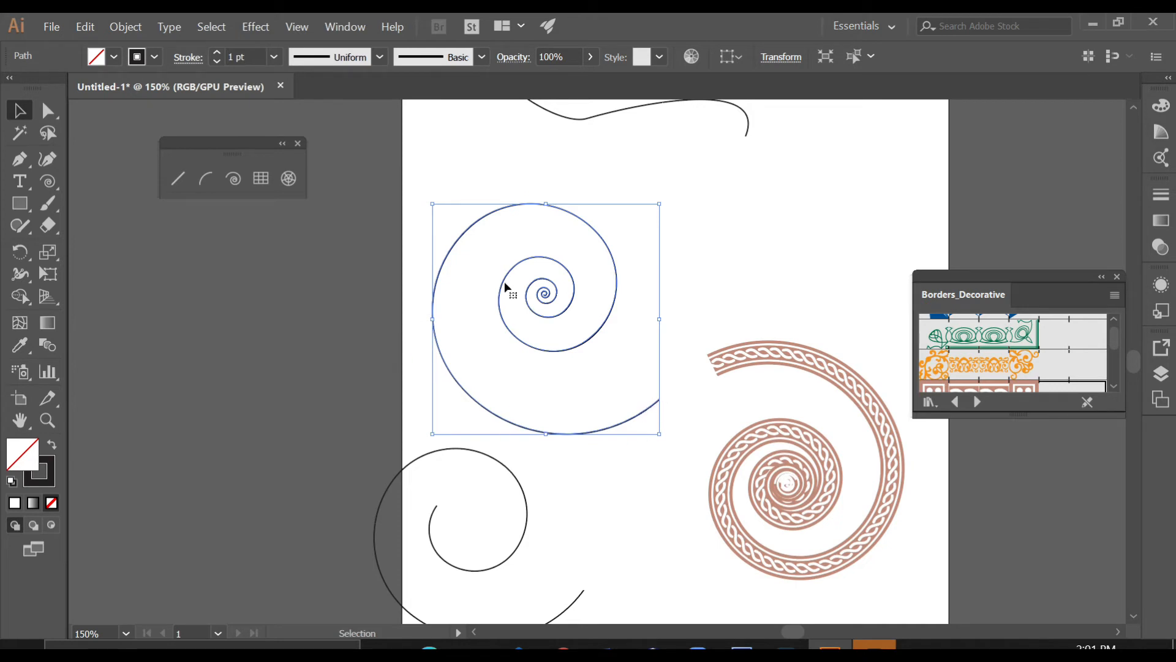
# - Reflect the selected black spiral across the vertical axis, toggling the preview to compare before applying it
pyautogui.rightClick(615, 285)
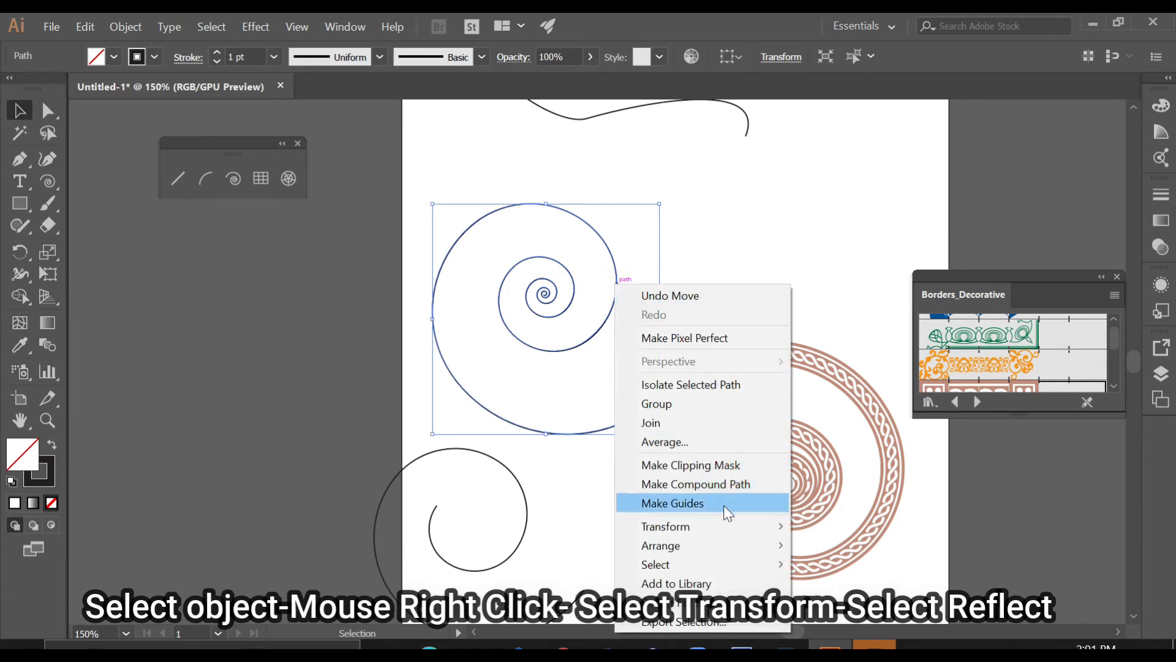
pyautogui.moveTo(675, 528)
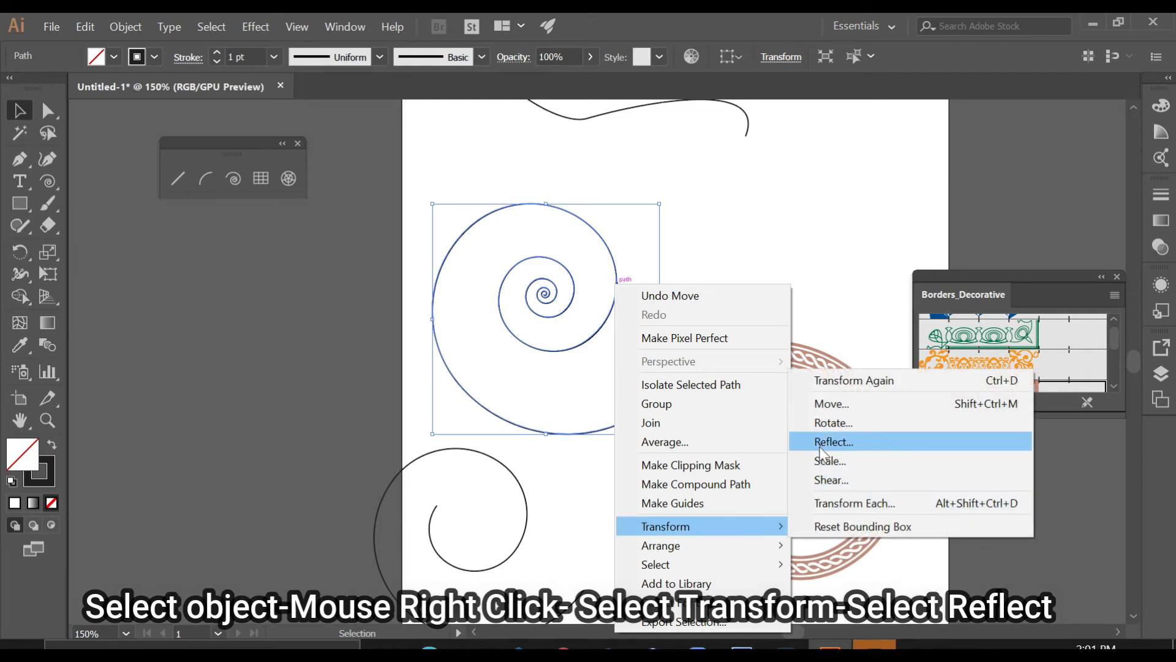
pyautogui.click(865, 444)
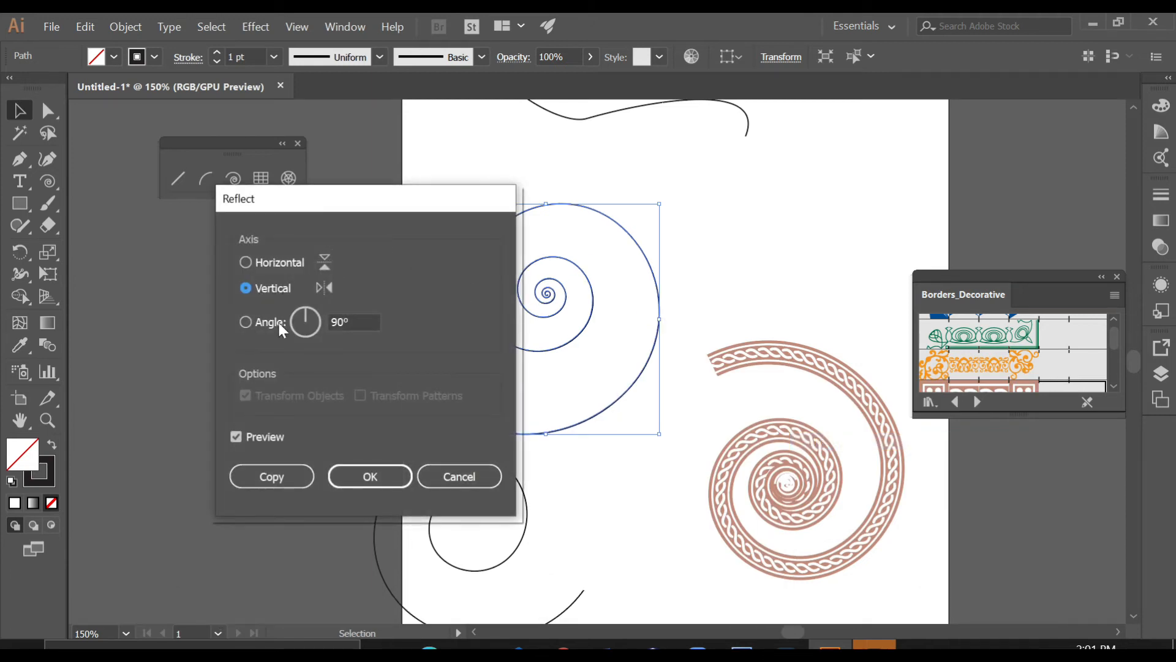
pyautogui.moveTo(401, 217); pyautogui.dragTo(313, 224)
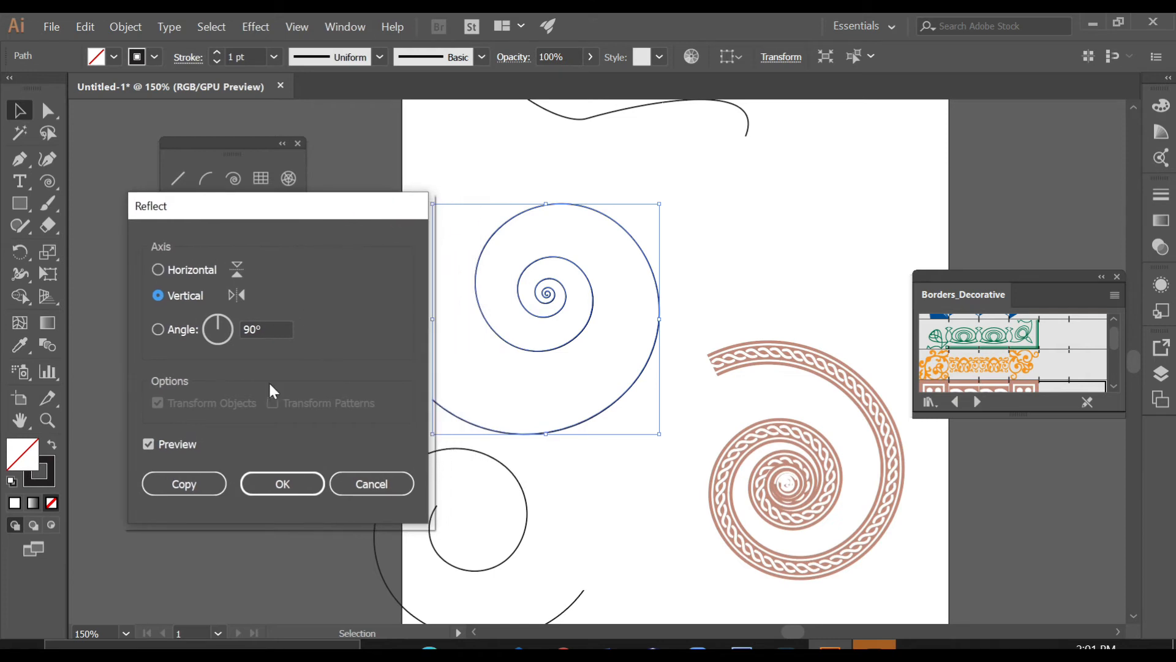
pyautogui.click(149, 442)
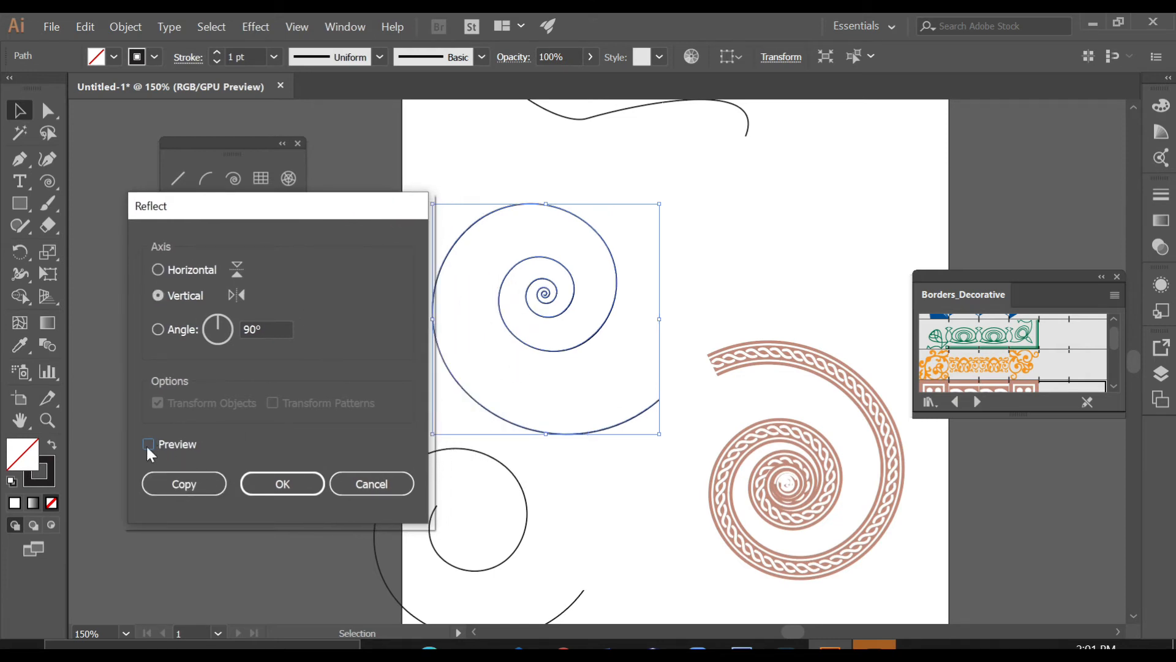
pyautogui.click(148, 445)
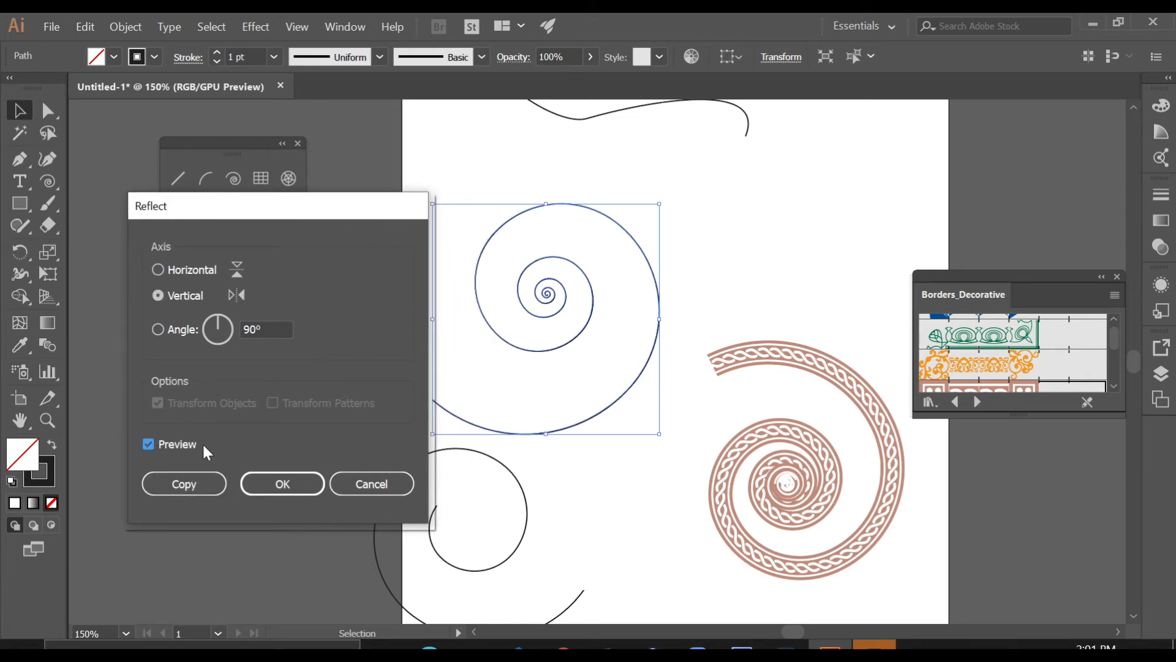
pyautogui.click(287, 484)
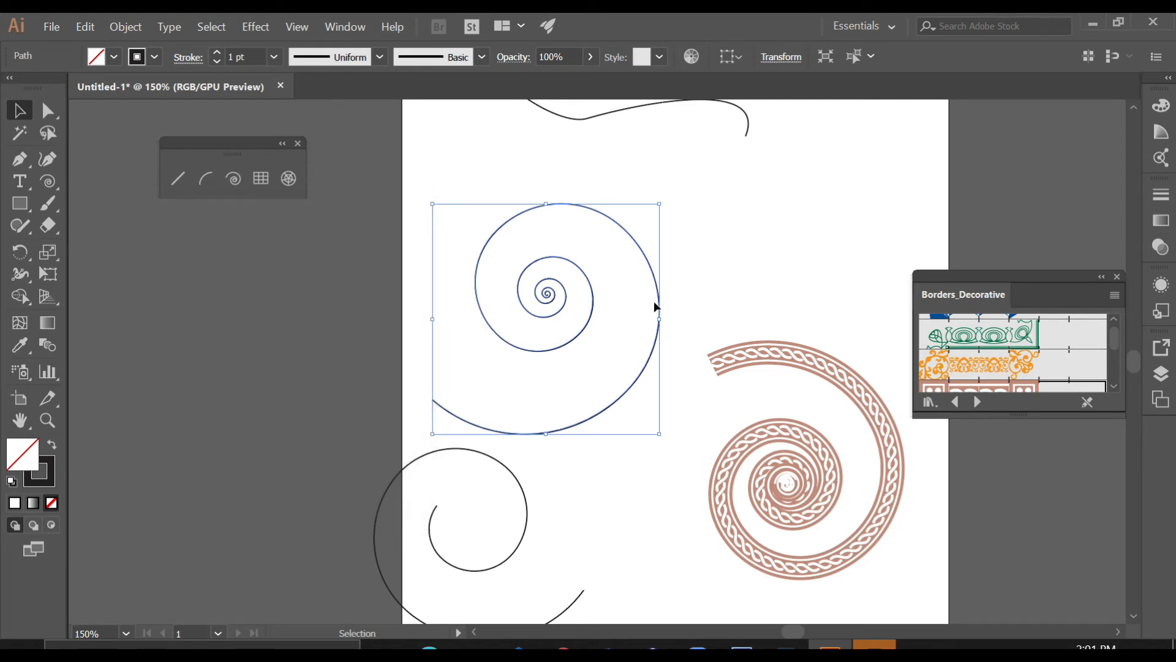
# - Shift the mirrored spiral slightly toward the artboard's center and delete it
pyautogui.moveTo(654, 306); pyautogui.dragTo(704, 290)
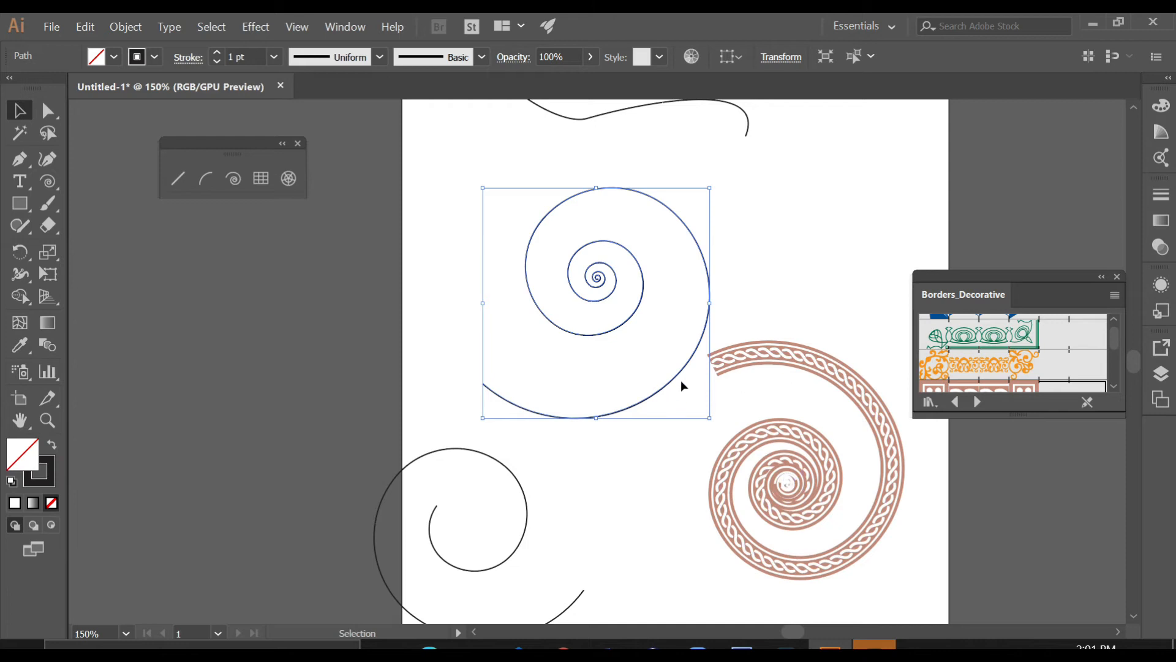
pyautogui.press('Delete')
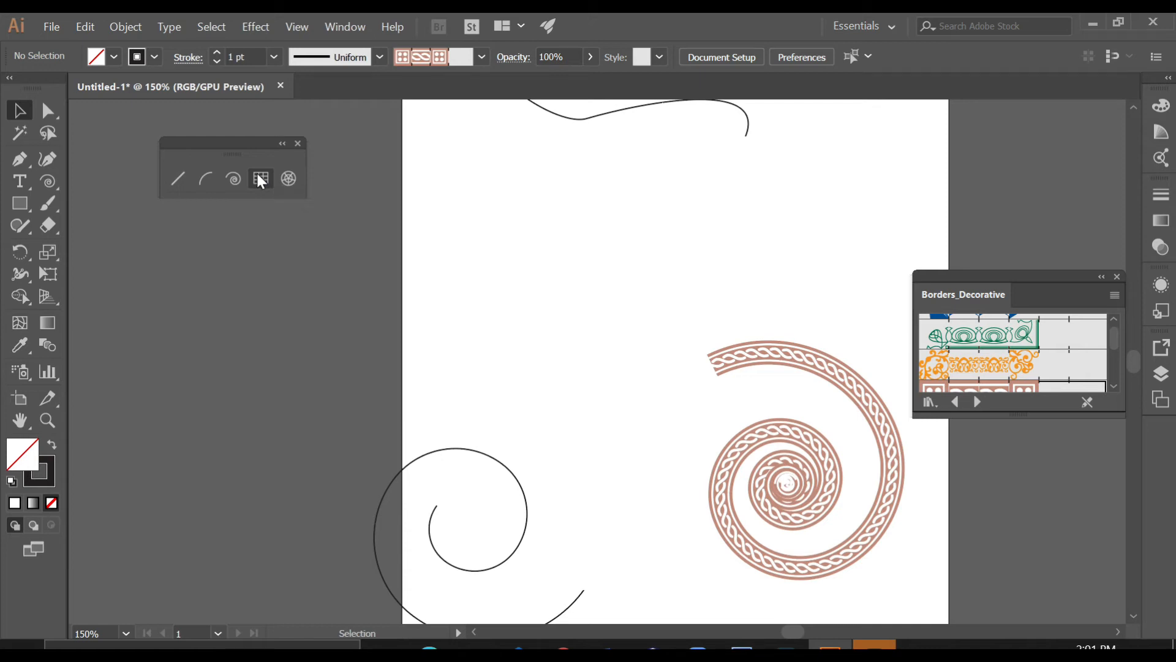
# - Draw a rectangular grid about 79 by 64 mm with five horizontal and five vertical dividers below the reshaped spiral
pyautogui.click(178, 178)
pyautogui.click(262, 171)
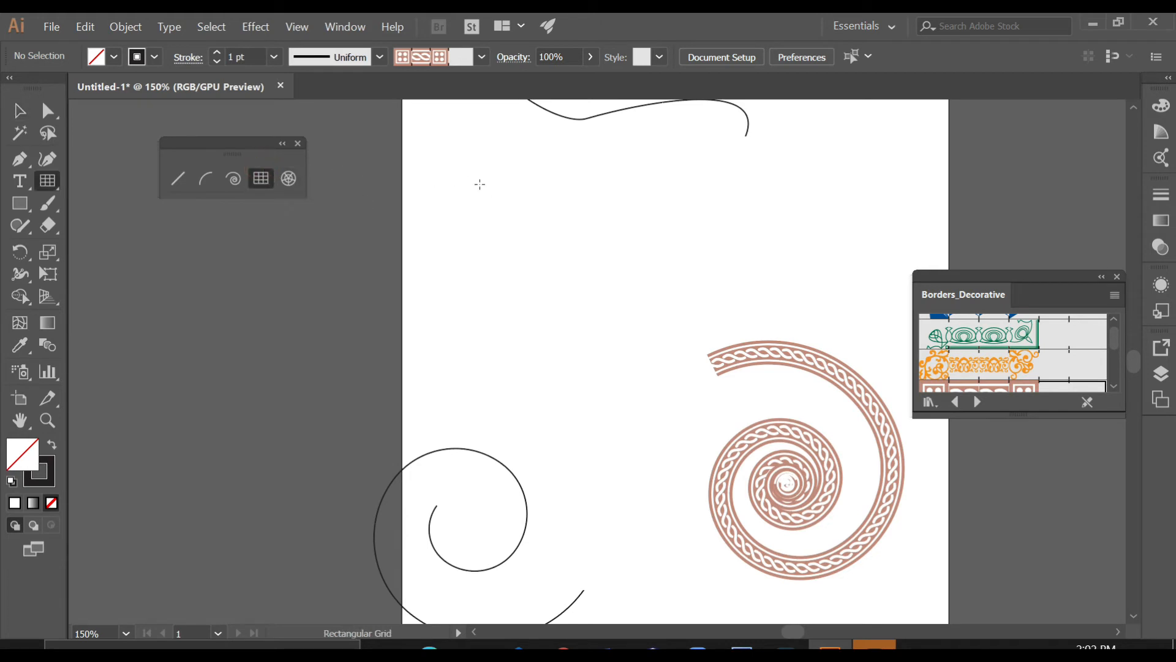
pyautogui.moveTo(453, 167); pyautogui.dragTo(659, 331)
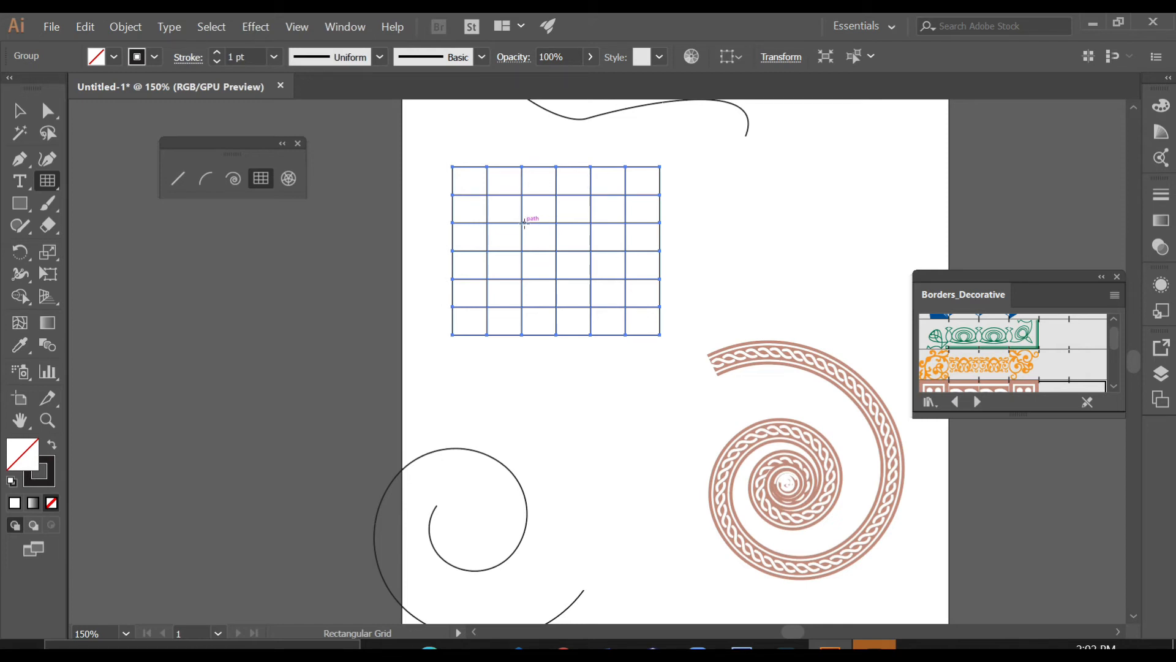
# - Place a second rectangular grid above the brushed spiral with 3 horizontal dividers, and move the Borders_Decorative panel clear of it
pyautogui.click(261, 178)
pyautogui.scroll(4, 669, 301)
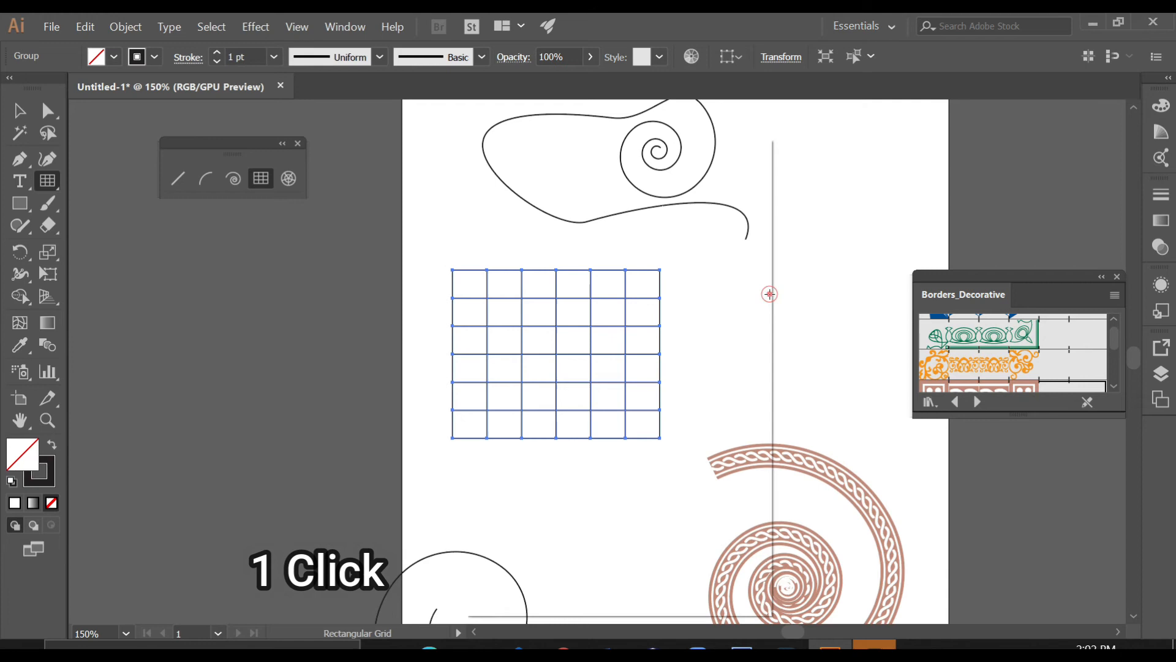
pyautogui.click(769, 294)
pyautogui.moveTo(697, 161)
pyautogui.mouseDown()
pyautogui.moveTo(803, 171)
pyautogui.moveTo(806, 145)
pyautogui.moveTo(782, 120)
pyautogui.mouseUp()
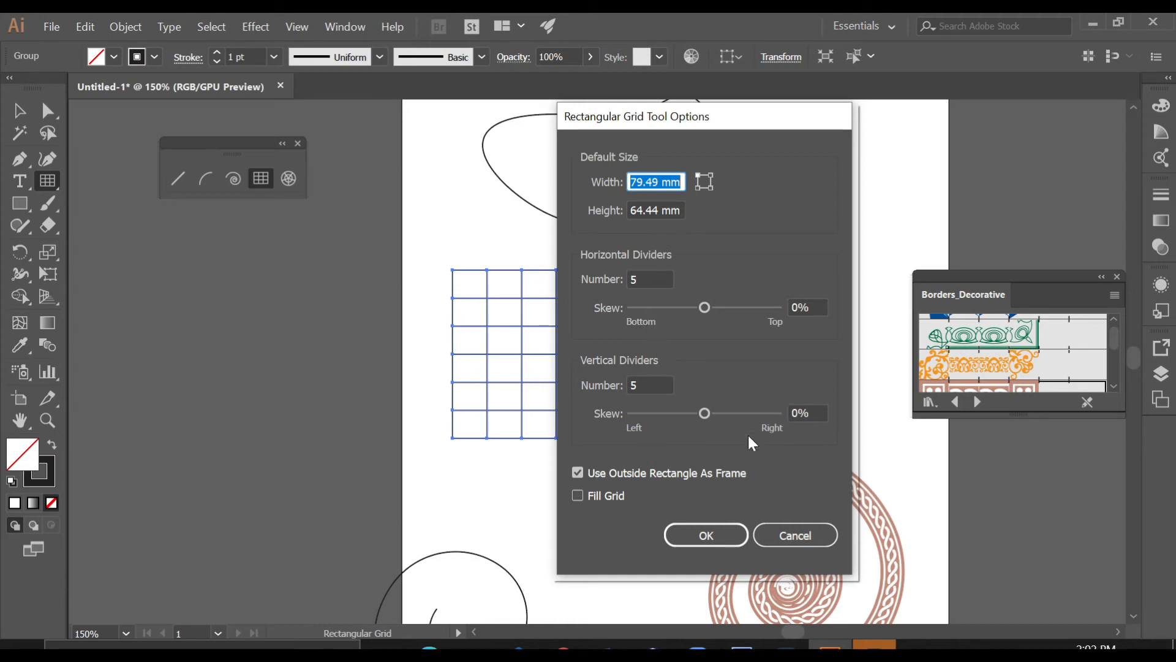
pyautogui.click(652, 279)
pyautogui.doubleClick(632, 276)
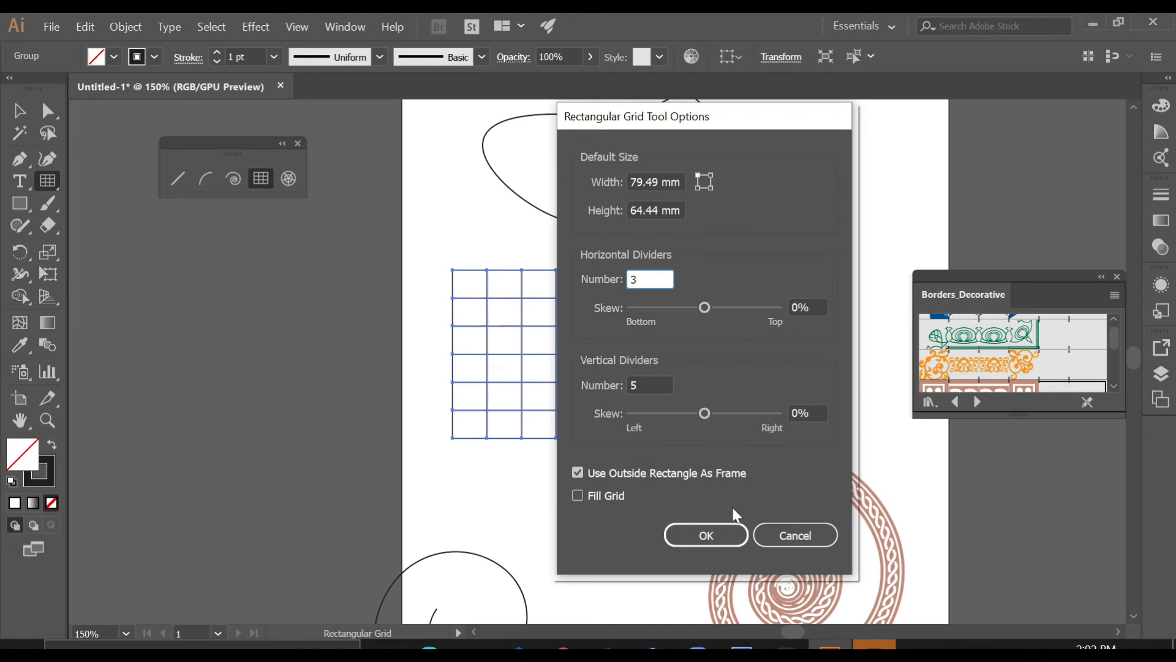
pyautogui.click(708, 539)
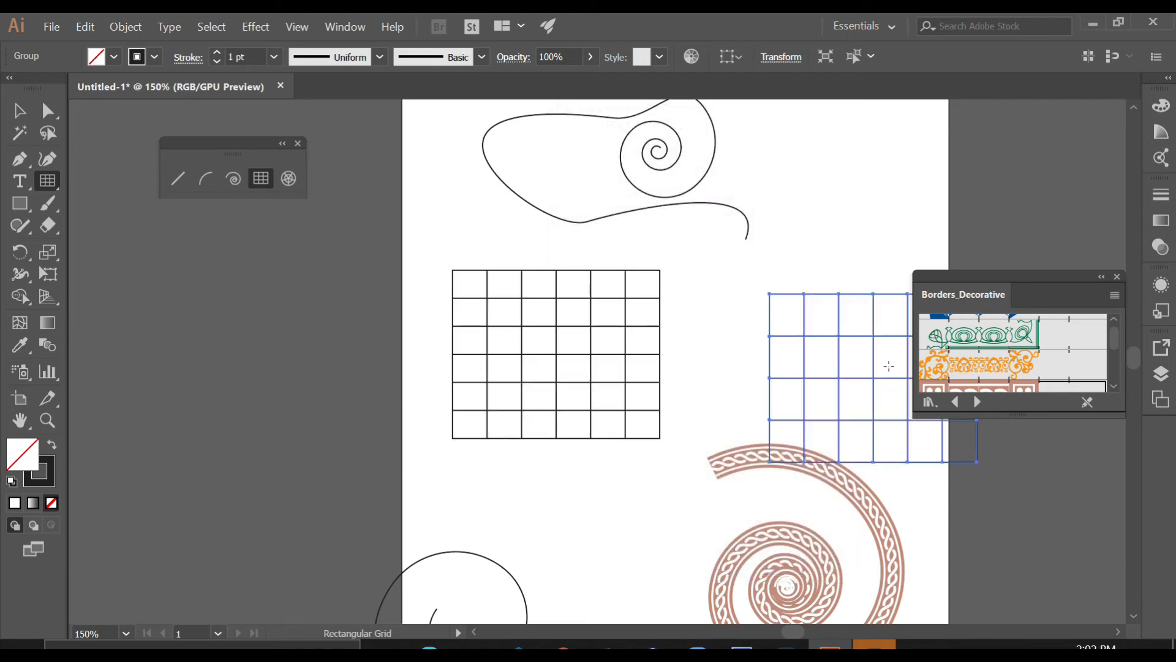
pyautogui.moveTo(1024, 274); pyautogui.dragTo(1009, 125)
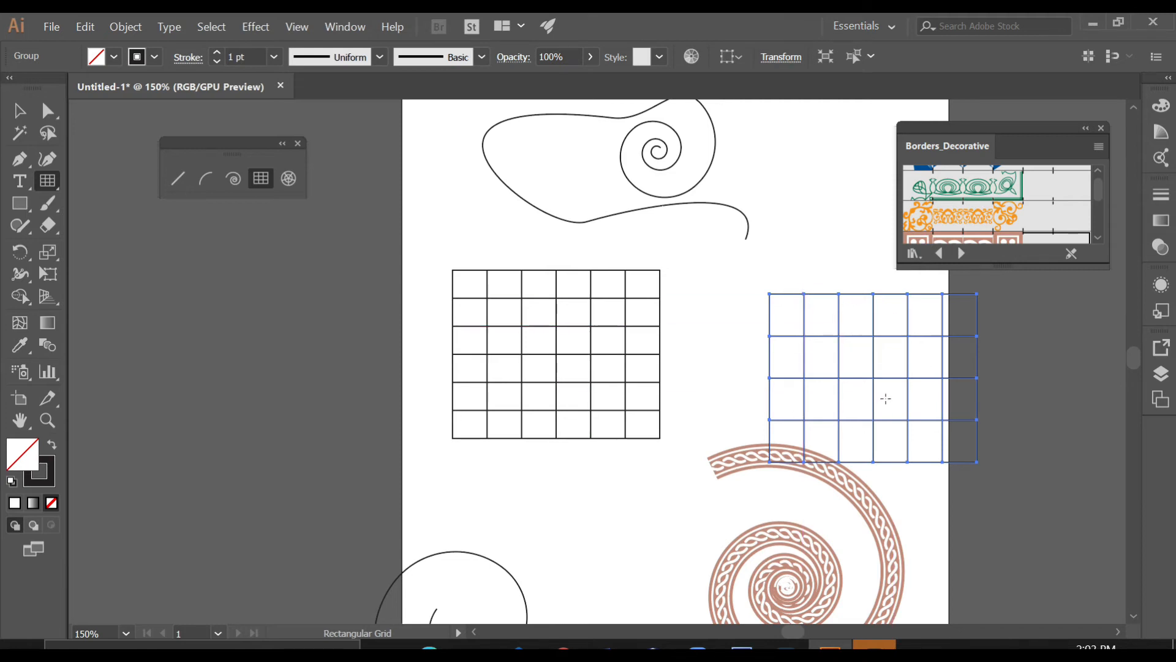
# - Start a third rectangular grid on the empty canvas beside the artboard and set its horizontal dividers to 5
pyautogui.scroll(-2, 885, 398)
pyautogui.scroll(-1, 886, 399)
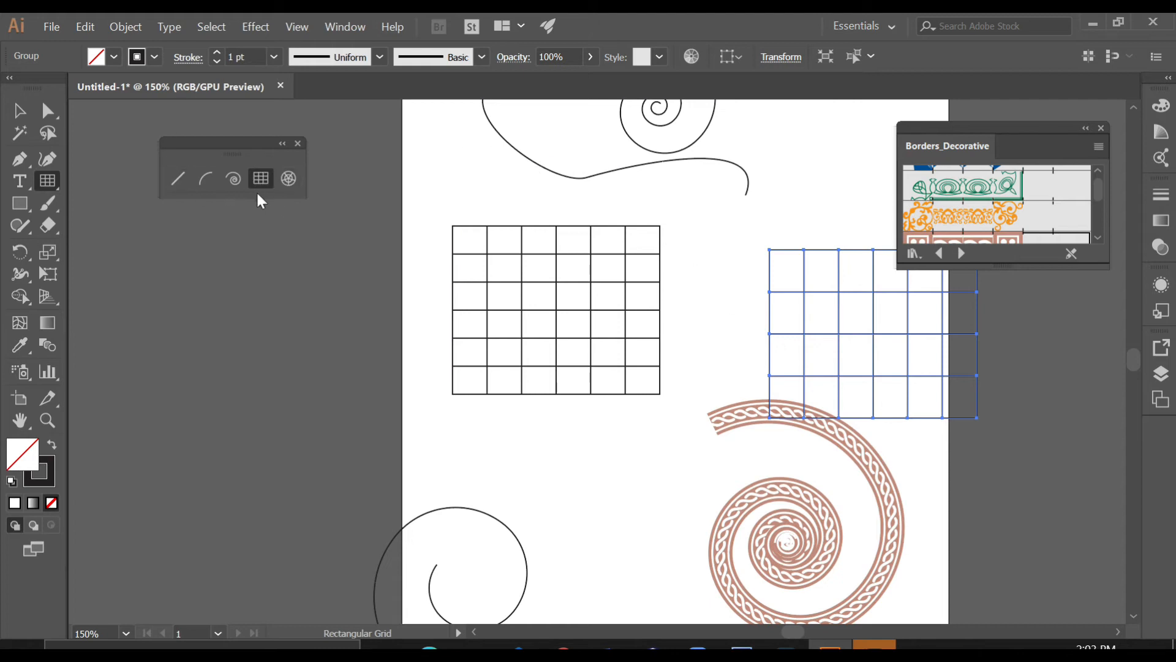
pyautogui.click(182, 283)
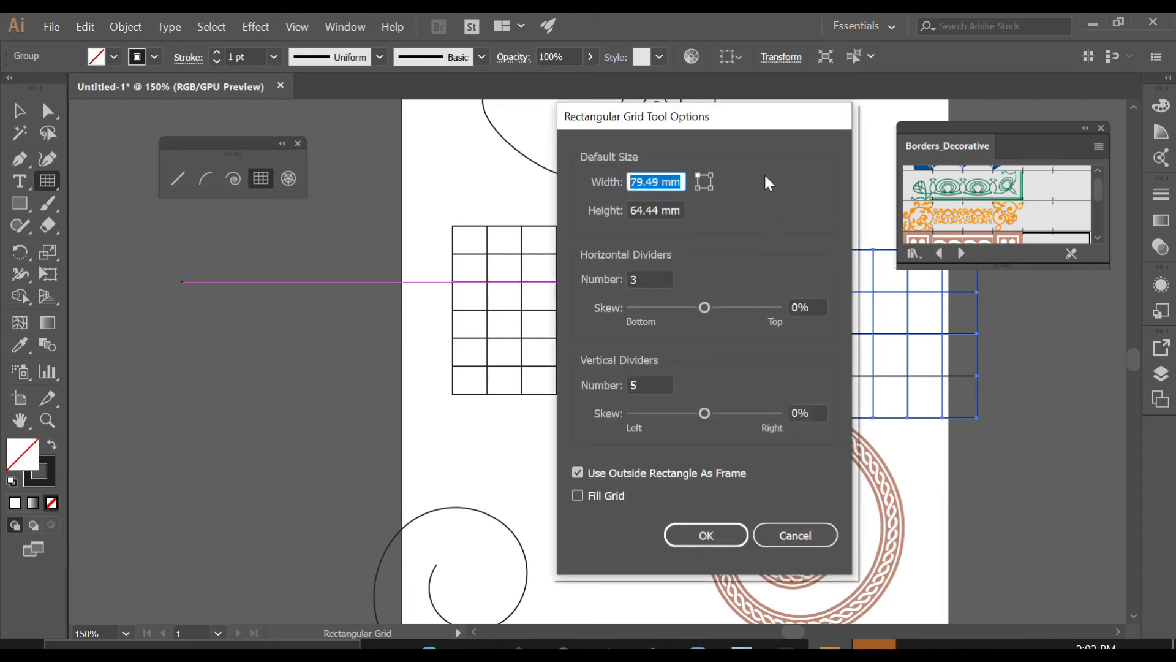
pyautogui.moveTo(771, 110); pyautogui.dragTo(704, 139)
pyautogui.click(581, 308)
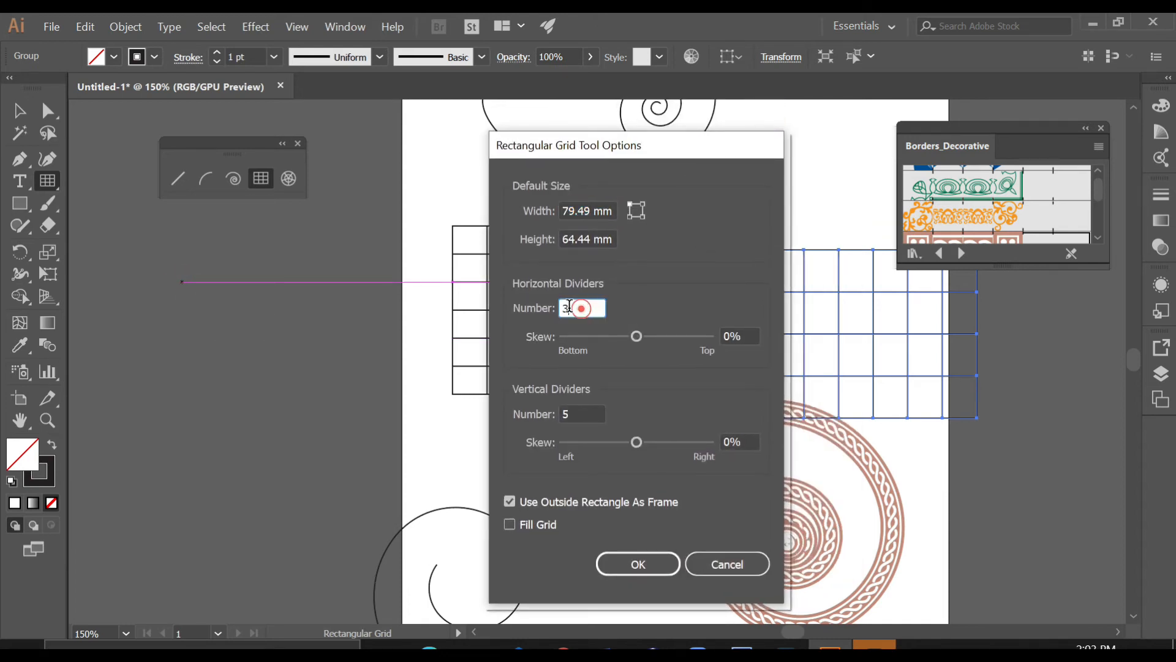
pyautogui.write('5')
# - Set the new grid's height to 100.44 mm and width to 50.49 mm and create it
pyautogui.moveTo(579, 239); pyautogui.dragTo(563, 239)
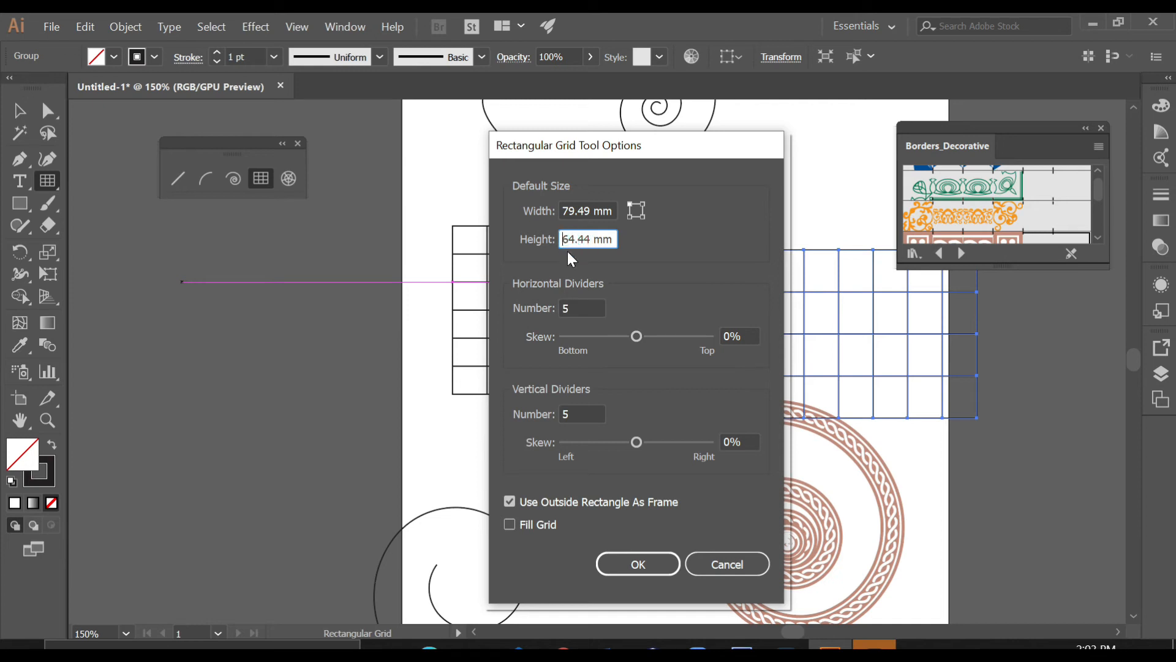
pyautogui.press('Delete')
pyautogui.write('100')
pyautogui.click(577, 211)
pyautogui.click(577, 210)
pyautogui.press('BackSpace')
pyautogui.press('BackSpace')
pyautogui.write('50')
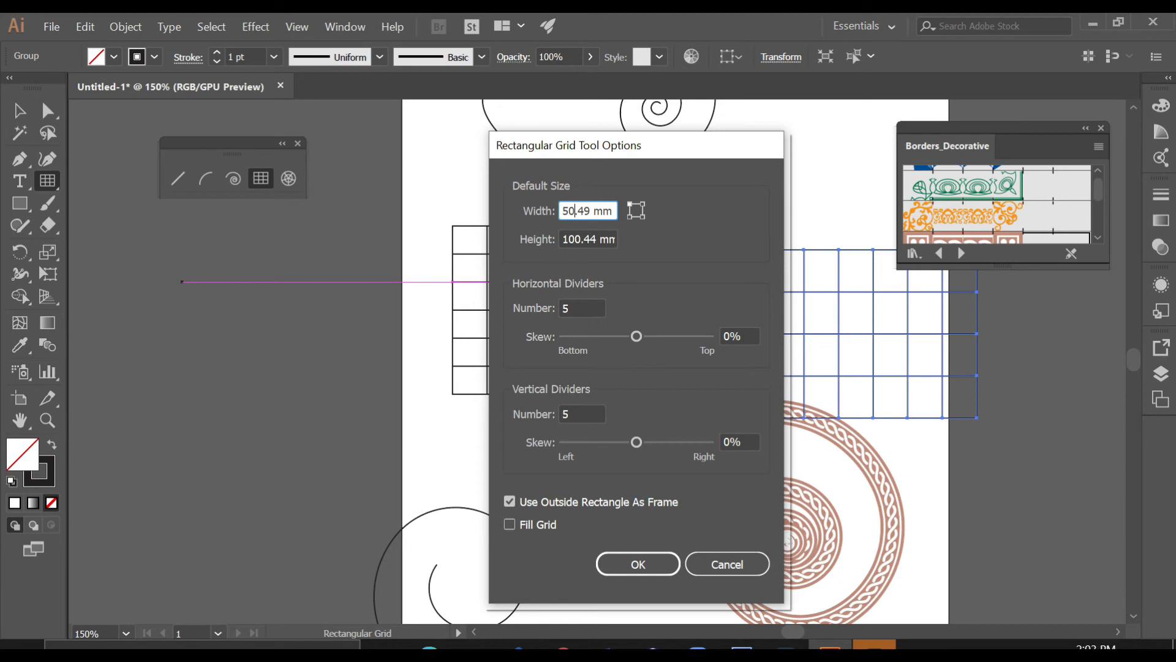
pyautogui.click(652, 558)
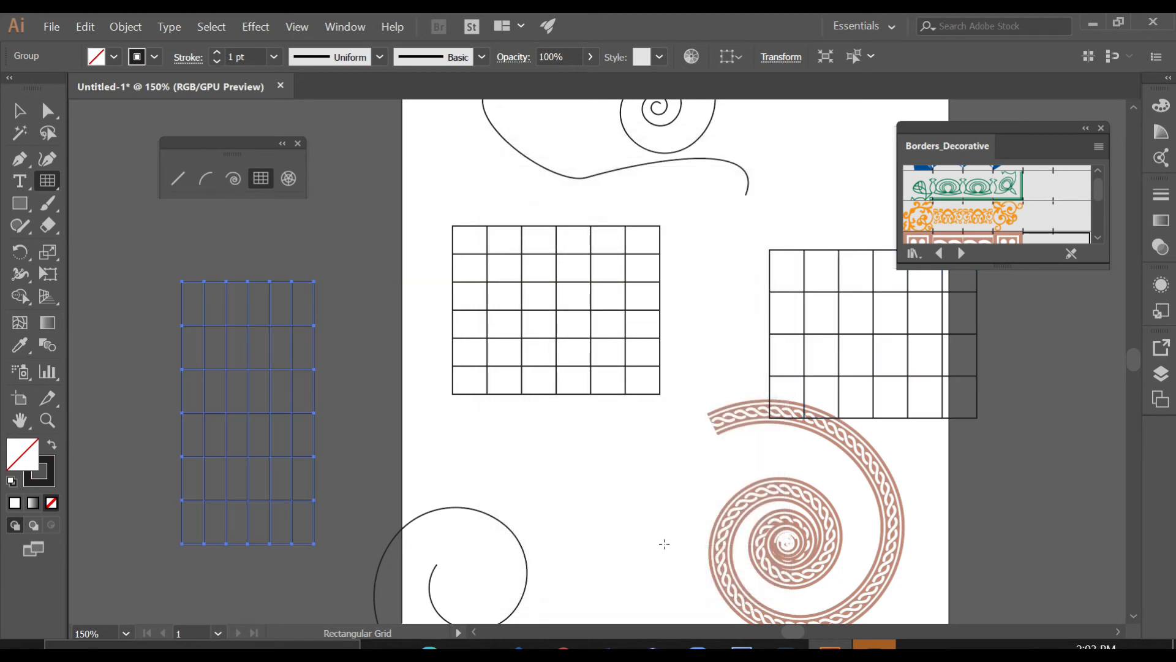
# - Move the tall grid closer to the artboard and delete the first freehand-drawn grid
pyautogui.press('v')
pyautogui.moveTo(313, 317); pyautogui.dragTo(388, 317)
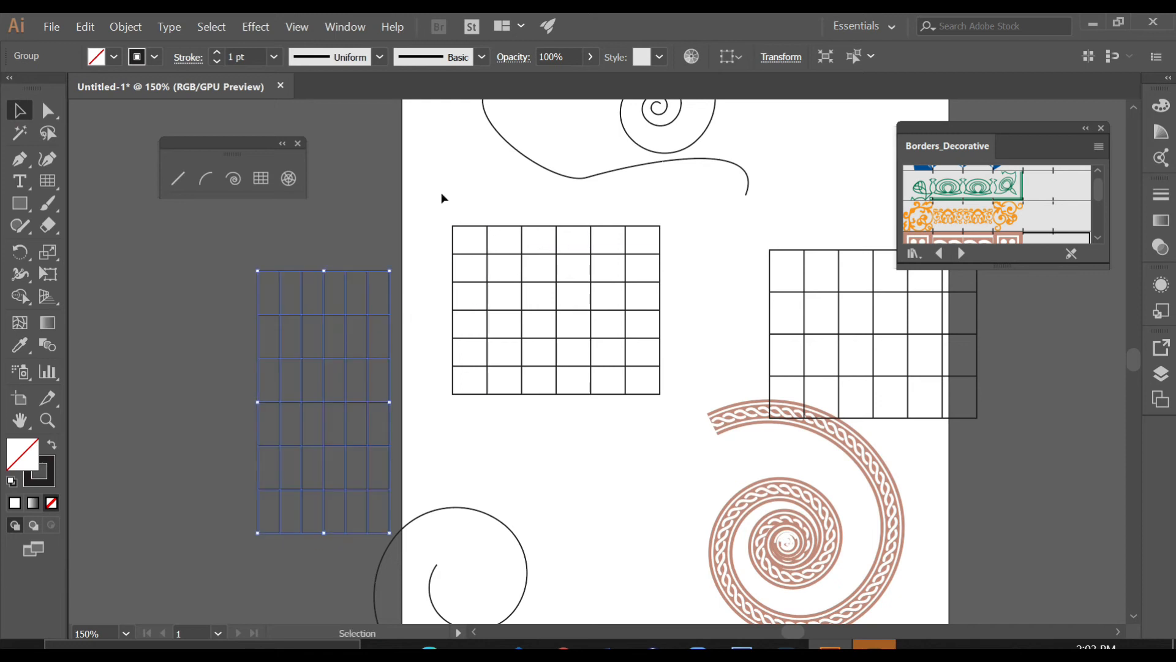
pyautogui.moveTo(444, 197); pyautogui.dragTo(541, 310)
pyautogui.press('Delete')
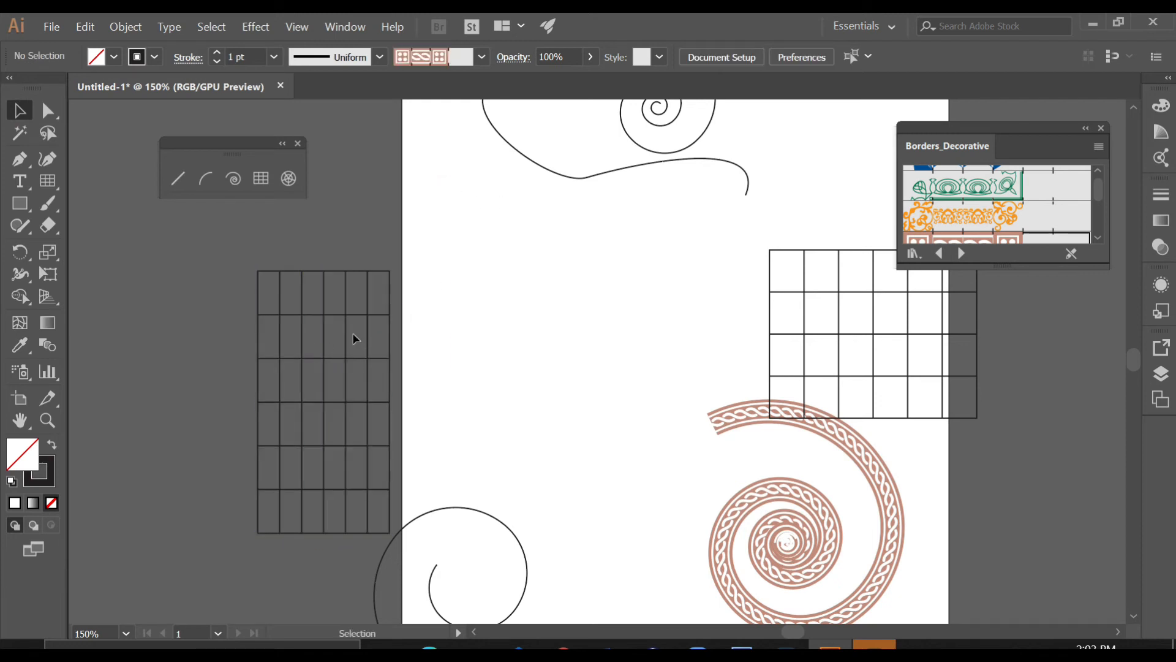
# - Move the tall grid into the empty space on the artboard and stretch it wider and shorter
pyautogui.moveTo(344, 334); pyautogui.dragTo(631, 331)
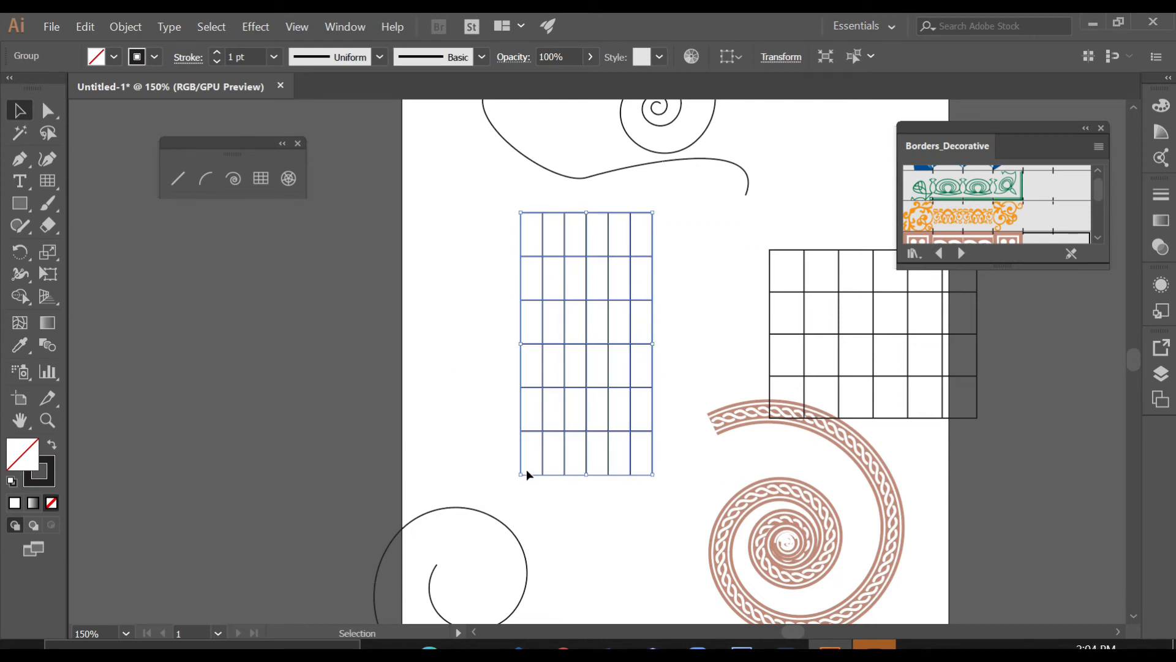
pyautogui.moveTo(587, 475); pyautogui.dragTo(713, 352)
pyautogui.moveTo(523, 354); pyautogui.dragTo(442, 446)
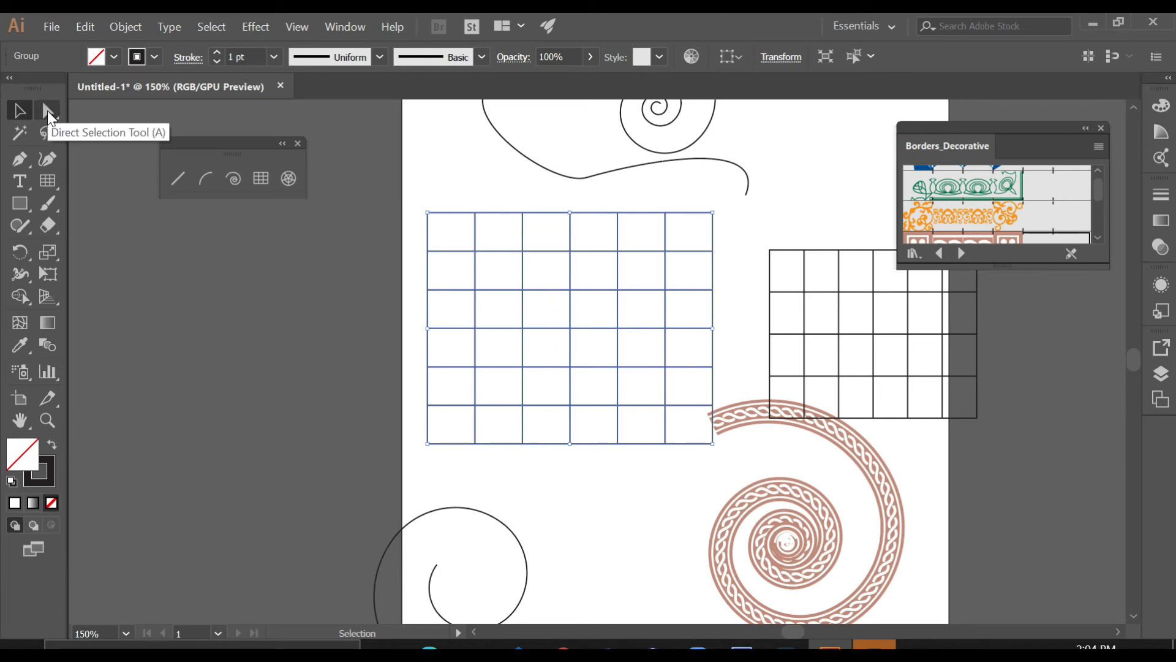
# - Delete the three middle horizontal dividers of the large rectangular grid with the Direct Selection tool
pyautogui.click(48, 113)
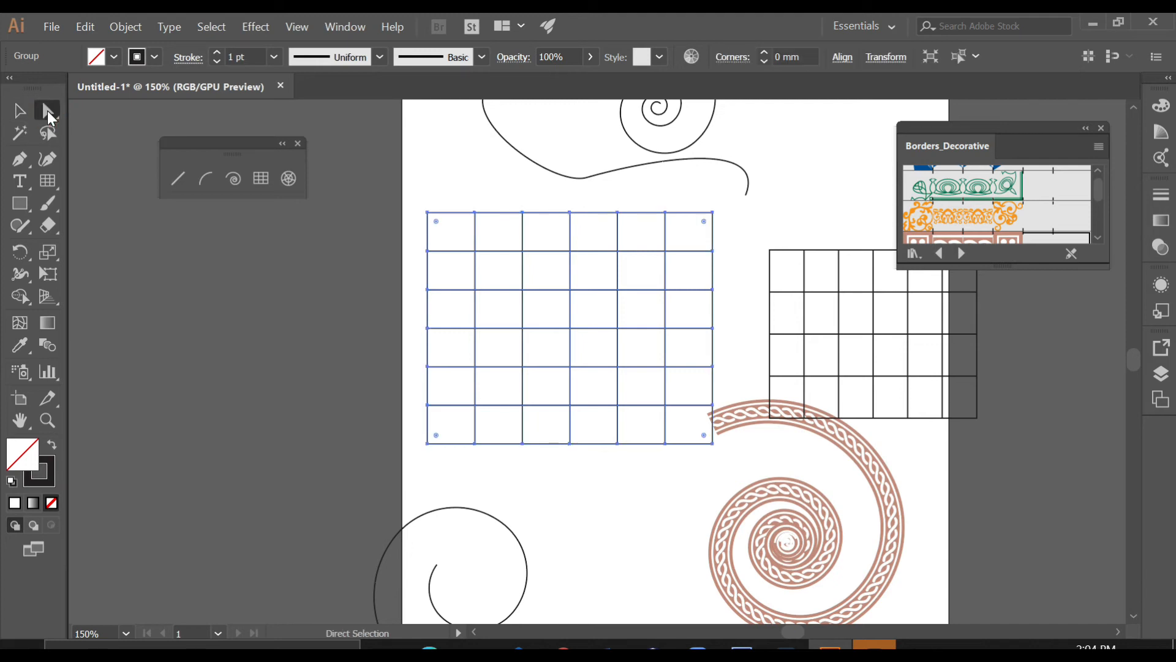
pyautogui.click(498, 288)
pyautogui.click(375, 298)
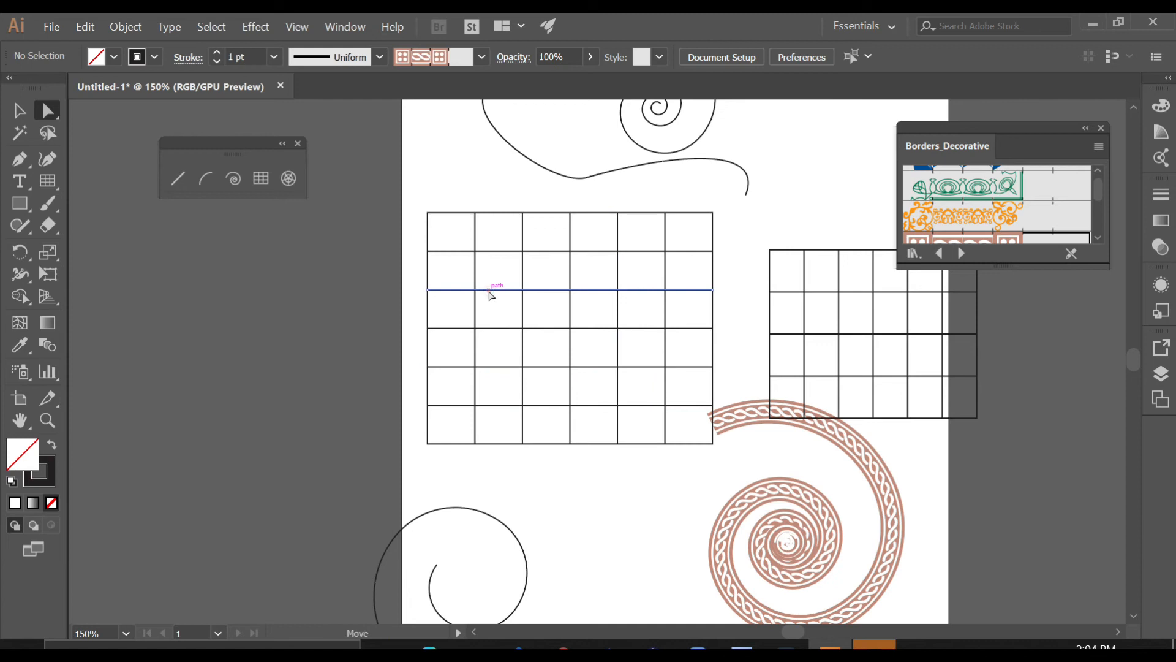
pyautogui.click(488, 289)
pyautogui.press('Delete')
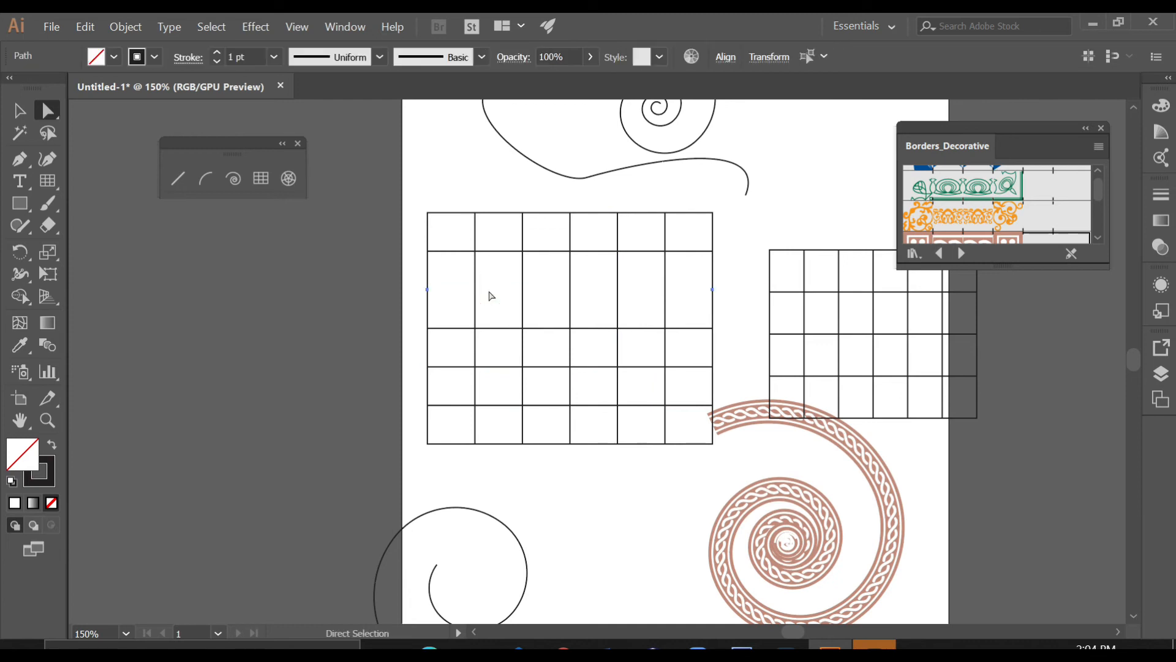
pyautogui.click(498, 327)
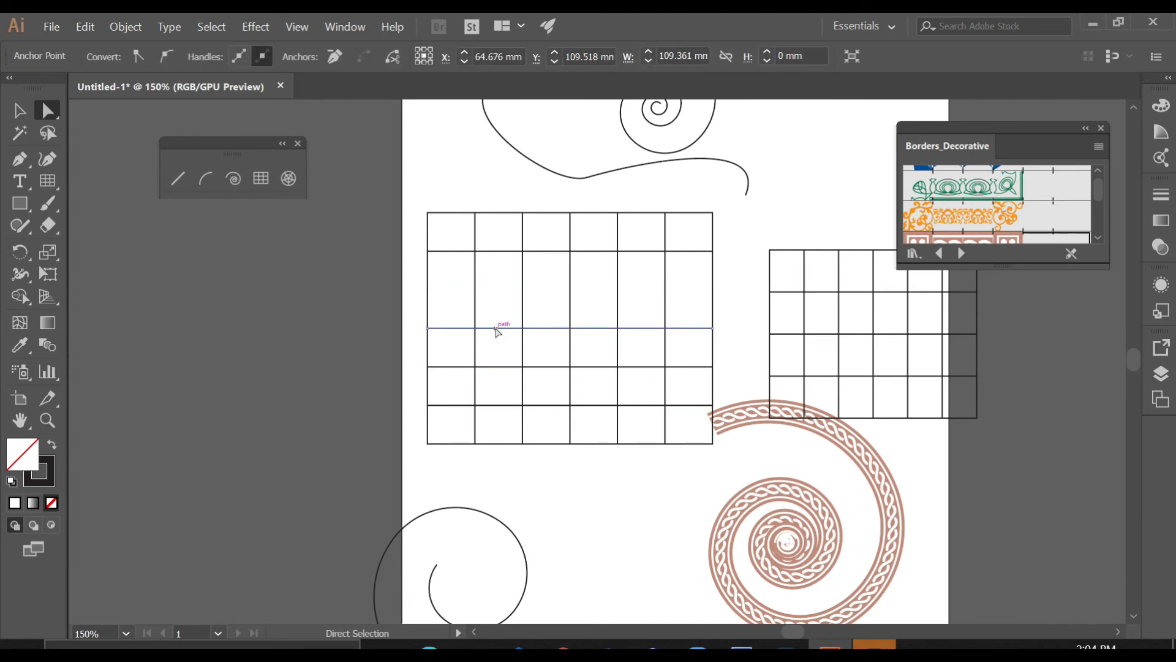
pyautogui.press('Delete')
pyautogui.click(500, 366)
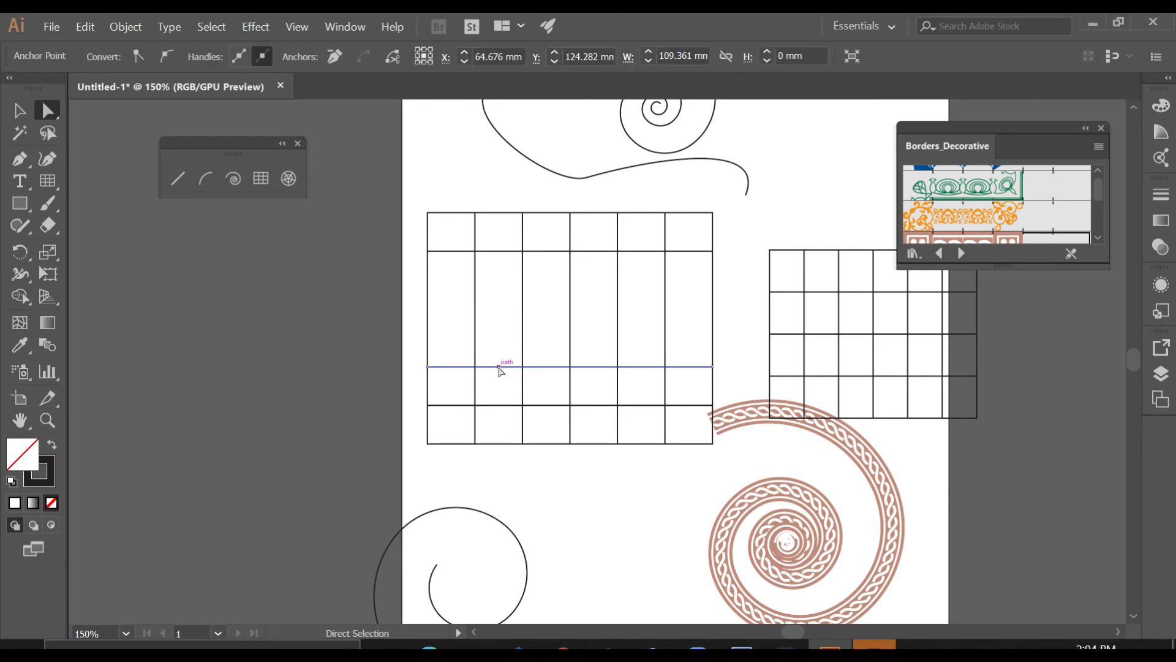
pyautogui.press('Delete')
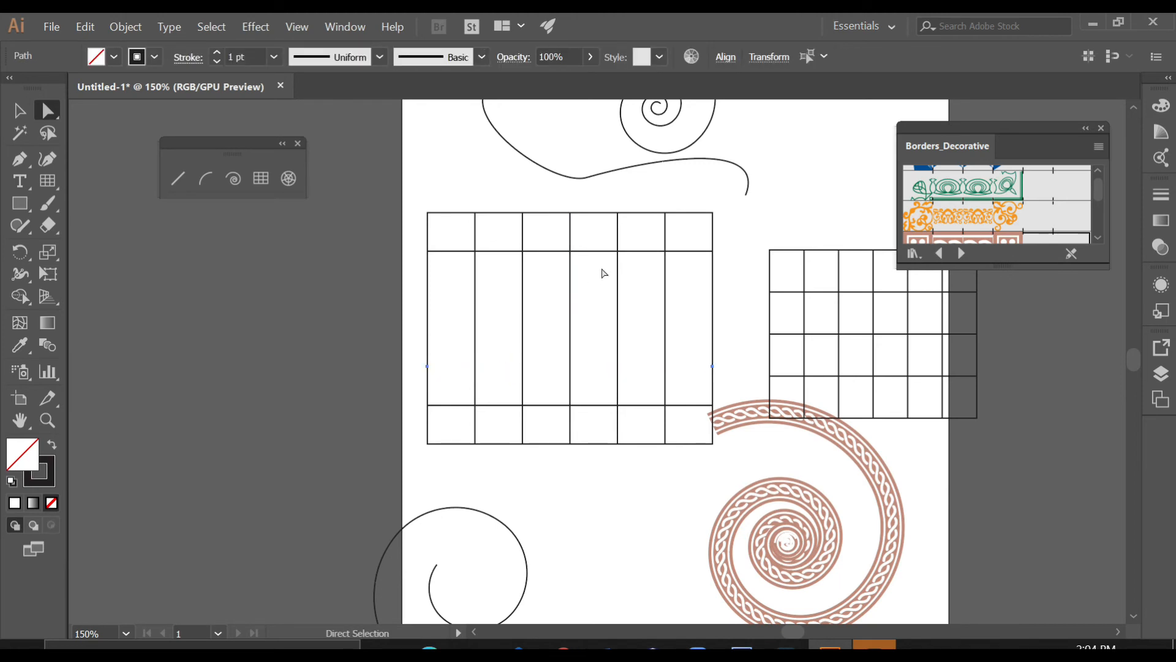
# - Move the large grid's upper horizontal divider down to a Y position of about 95.6 mm and deselect it
pyautogui.click(555, 255)
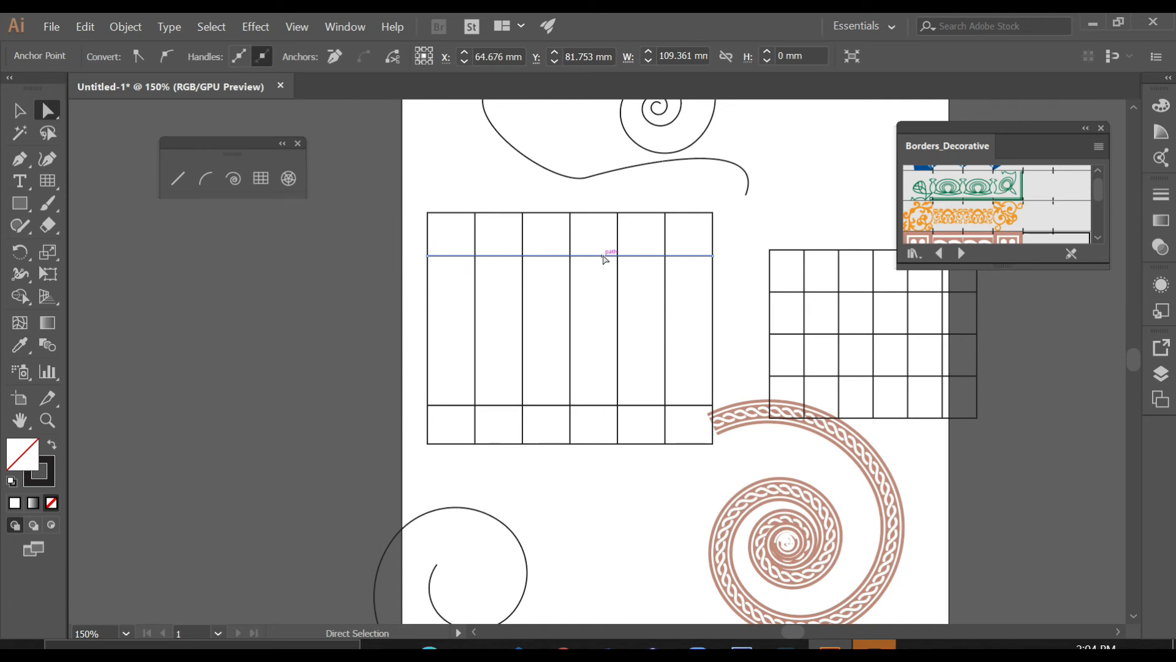
pyautogui.press('Down')
pyautogui.press('Down')
pyautogui.press('Down')
pyautogui.press('Down')
pyautogui.press('Down')
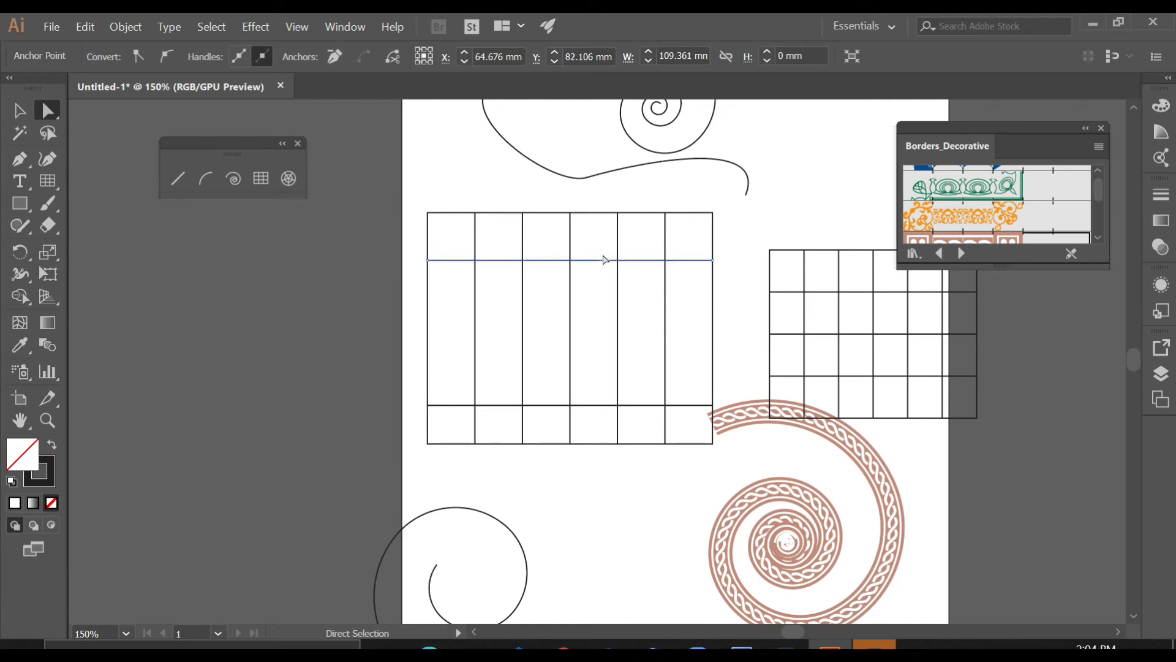
pyautogui.press('Up')
pyautogui.press('Up')
pyautogui.press('Up')
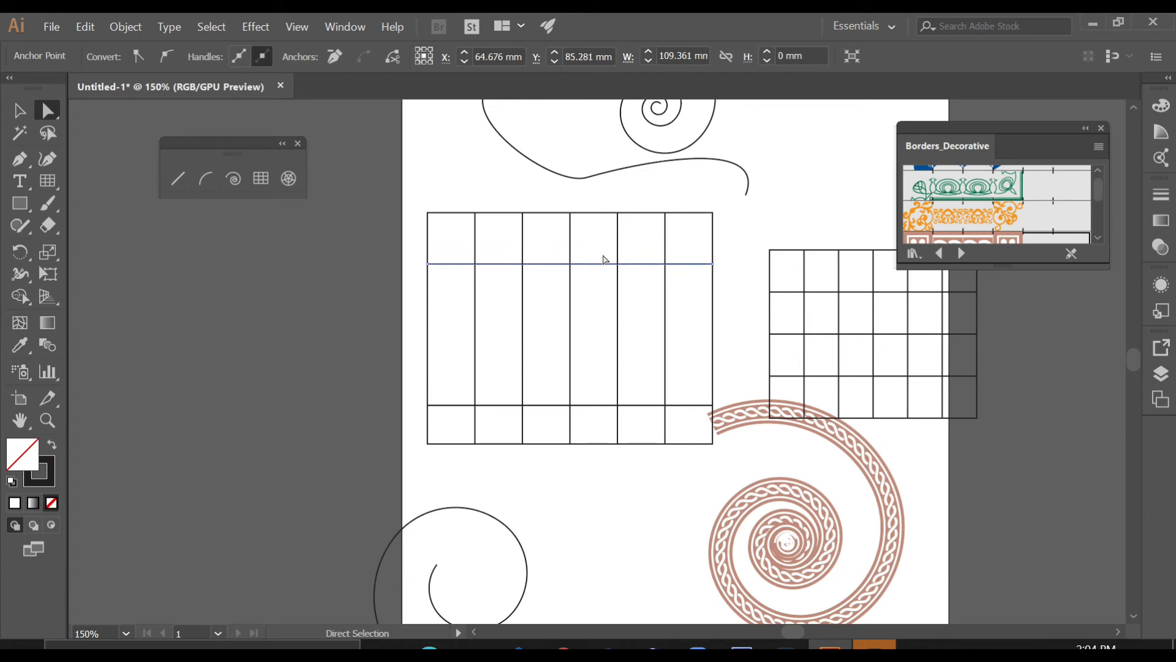
pyautogui.moveTo(599, 257); pyautogui.dragTo(598, 292)
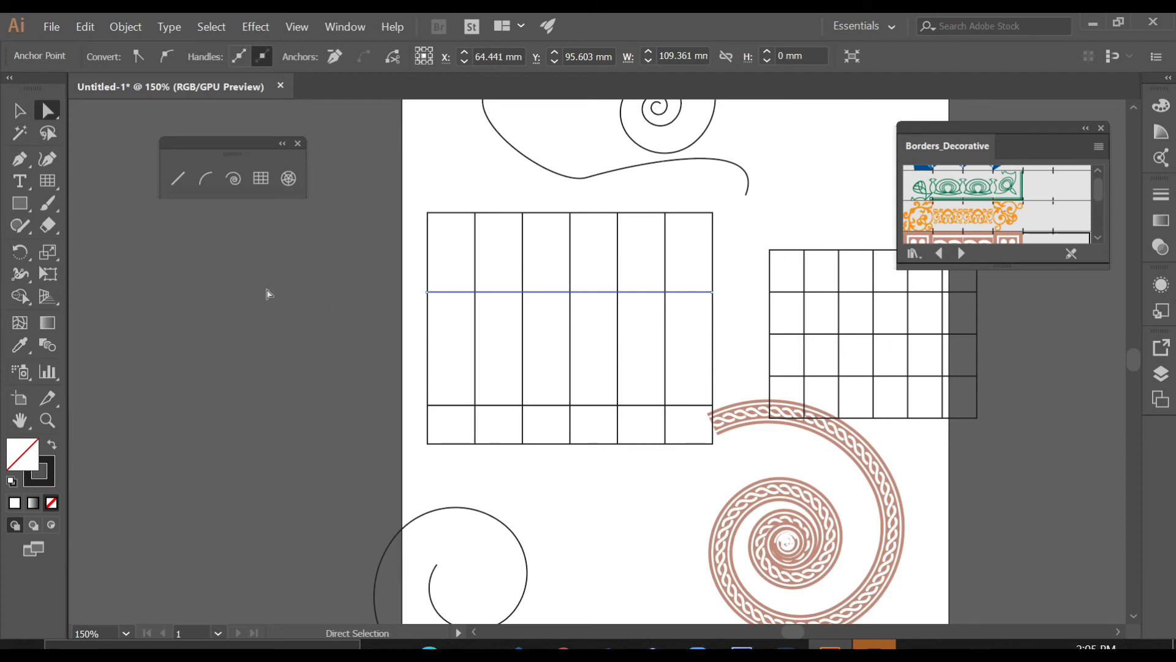
pyautogui.click(264, 289)
# - Set the stroke of the large grid's first inner vertical divider to dark red 7F0003 and the second to green 09FF00
pyautogui.click(40, 108)
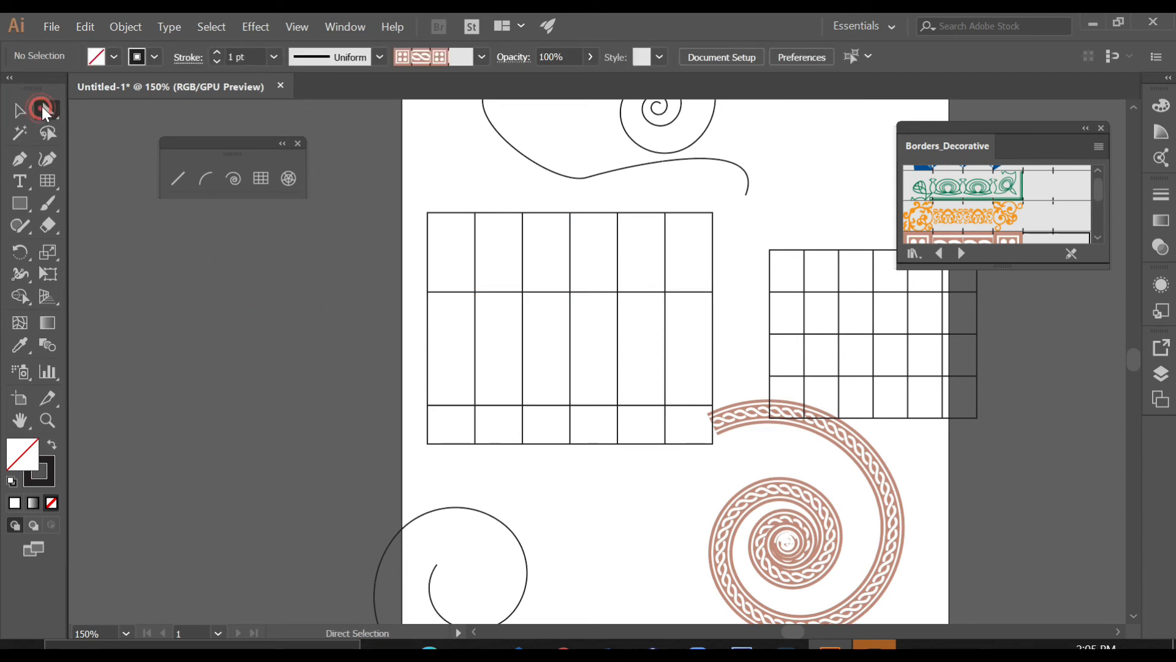
pyautogui.click(475, 250)
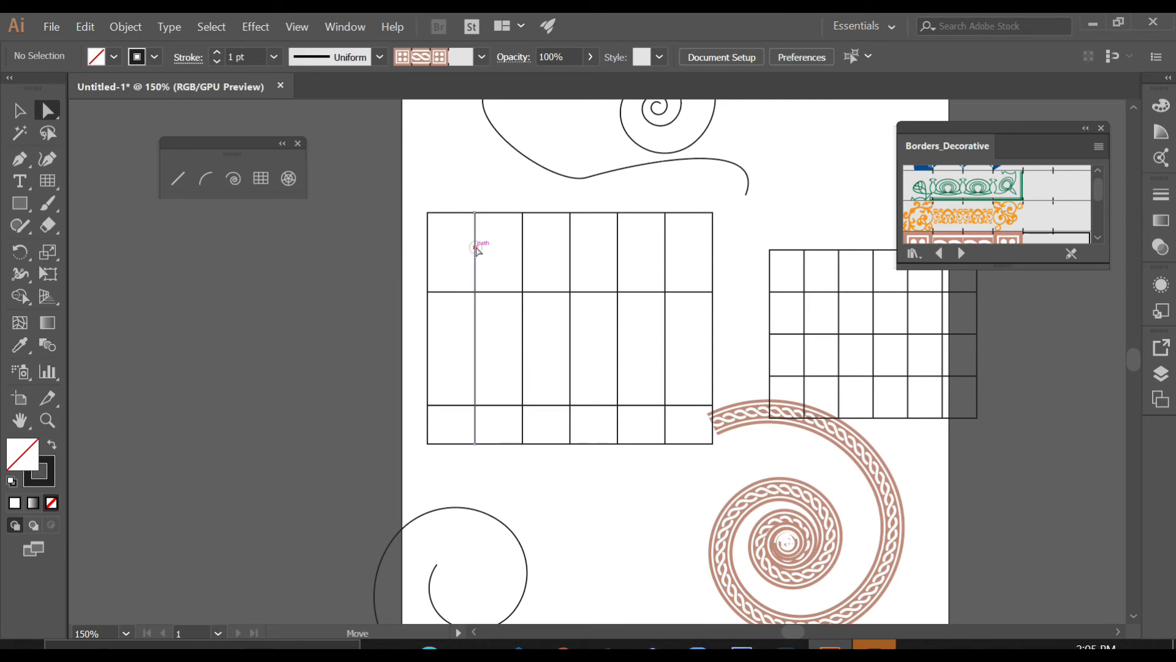
pyautogui.click(47, 469)
pyautogui.click(1121, 156)
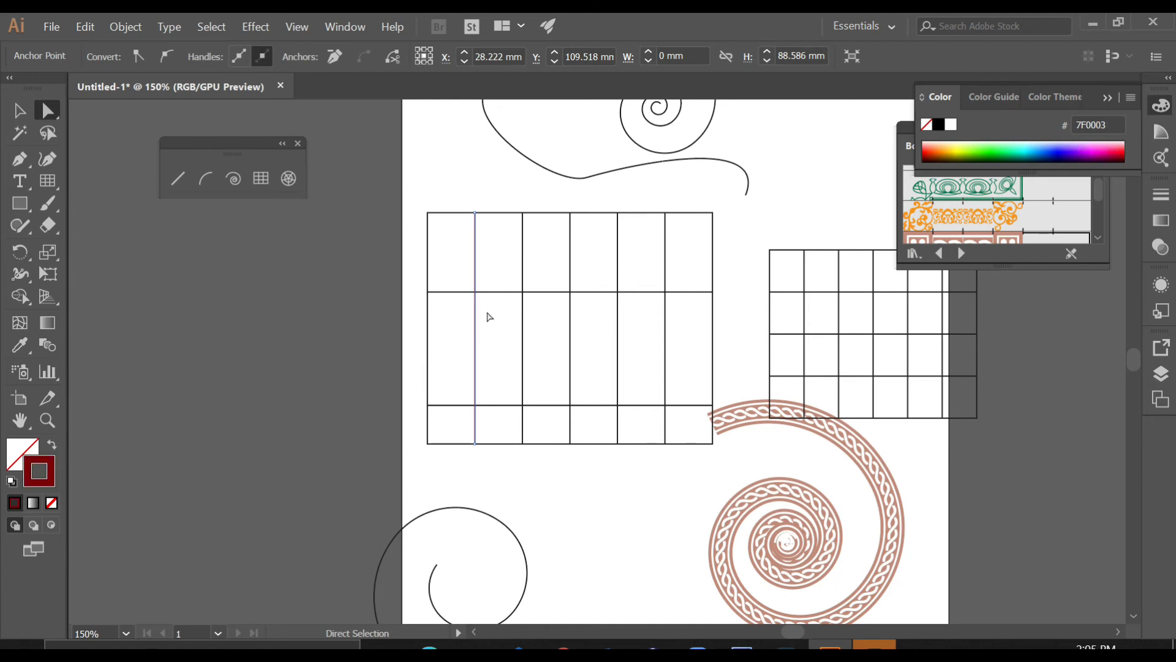
pyautogui.click(522, 265)
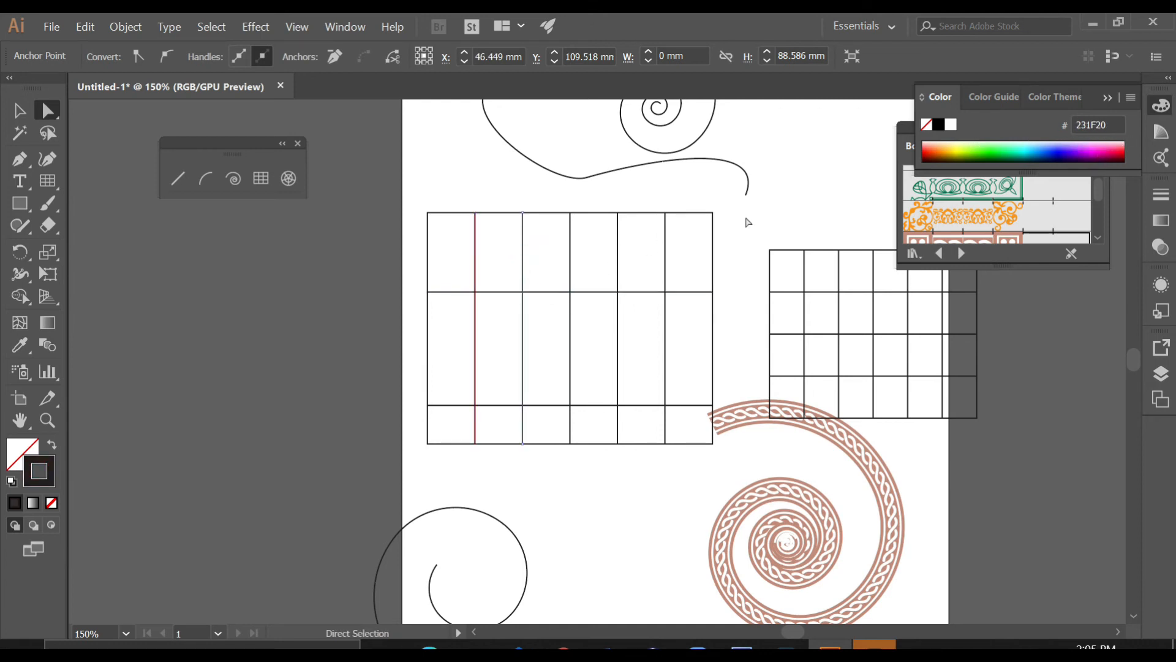
pyautogui.click(992, 149)
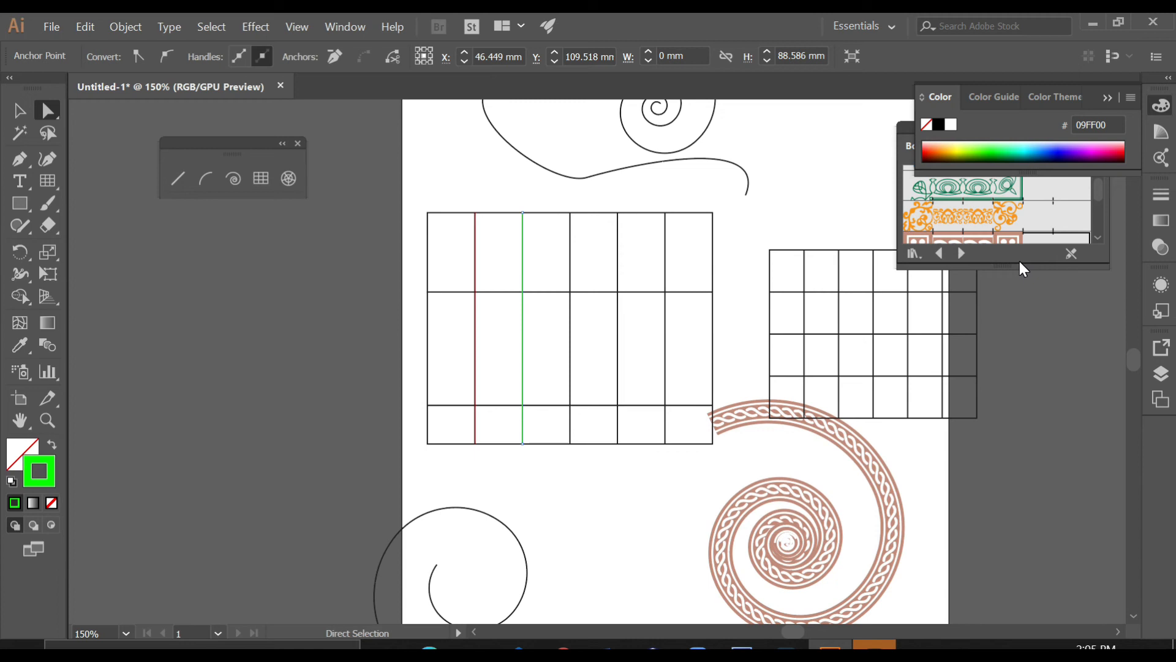
# - Increase the green divider's stroke weight so it forms a thick bar, and clear the selection
pyautogui.click(1161, 247)
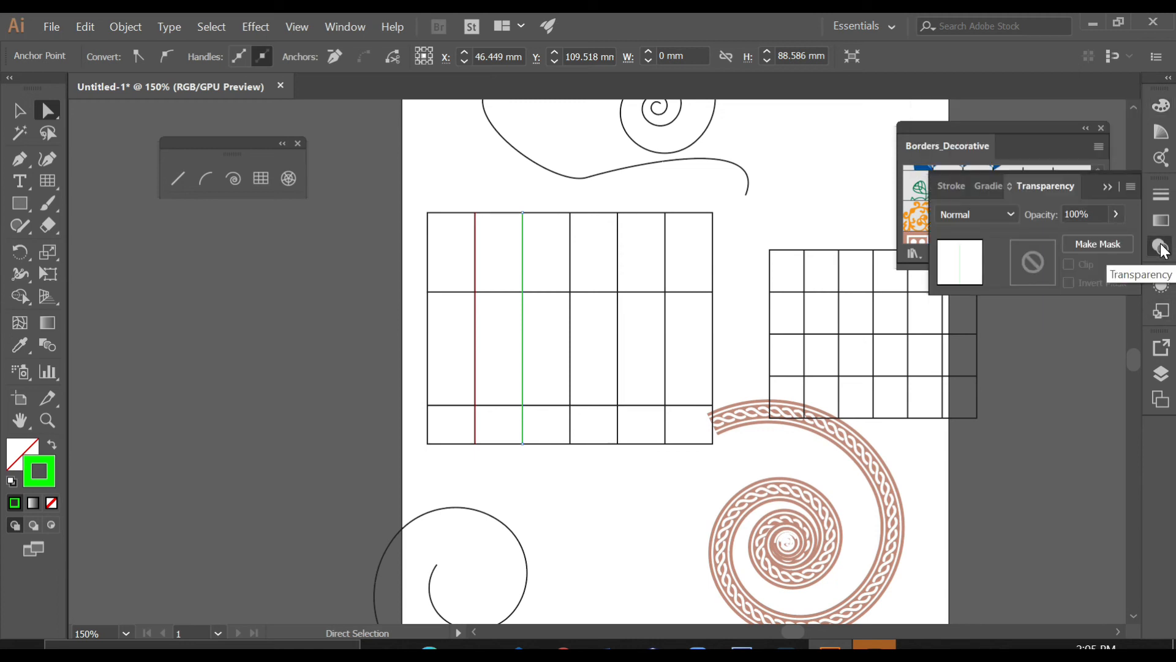
pyautogui.click(951, 185)
pyautogui.click(979, 209)
pyautogui.click(980, 210)
pyautogui.click(979, 209)
pyautogui.click(980, 210)
pyautogui.click(980, 210)
pyautogui.click(980, 209)
pyautogui.click(1162, 193)
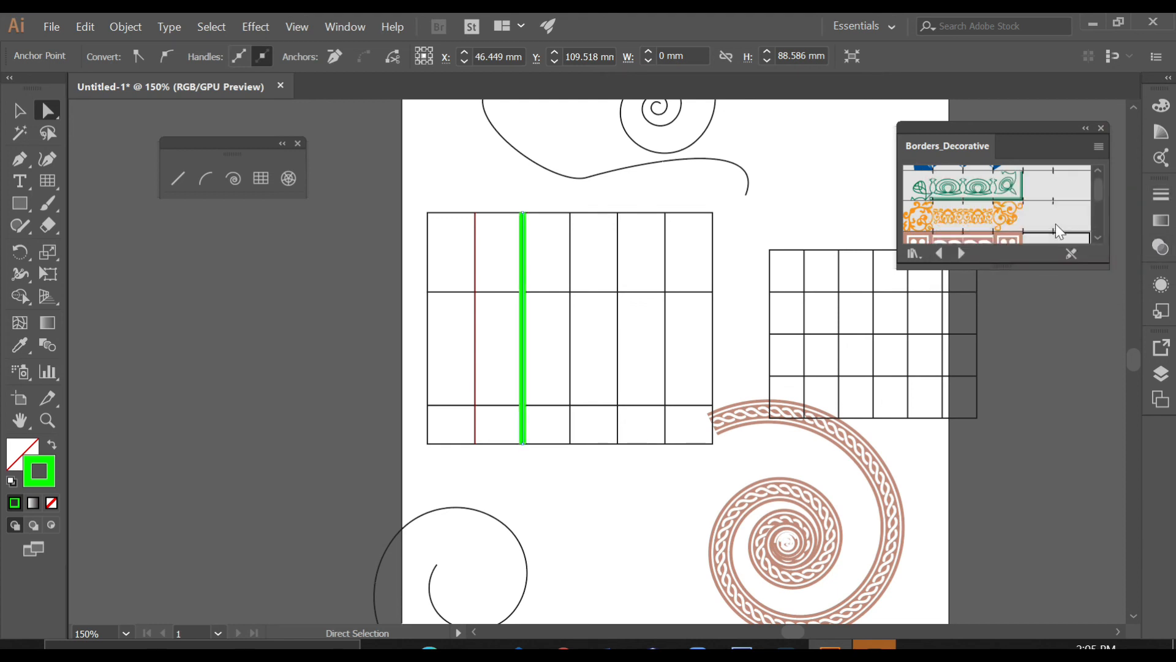
pyautogui.click(569, 295)
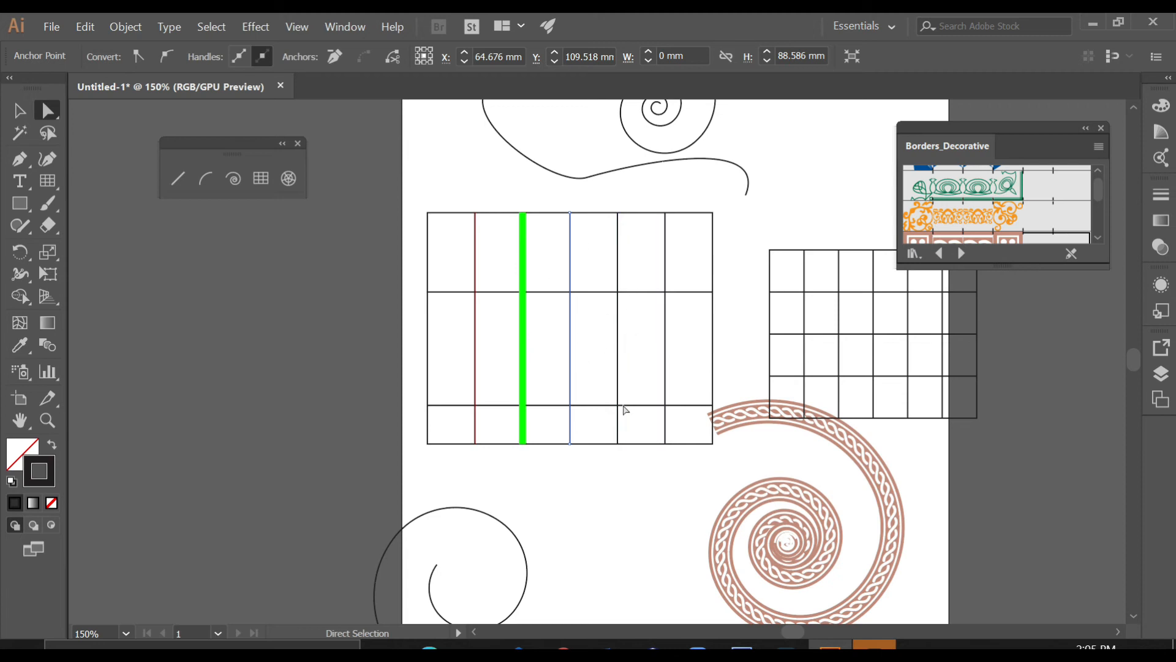
pyautogui.click(628, 477)
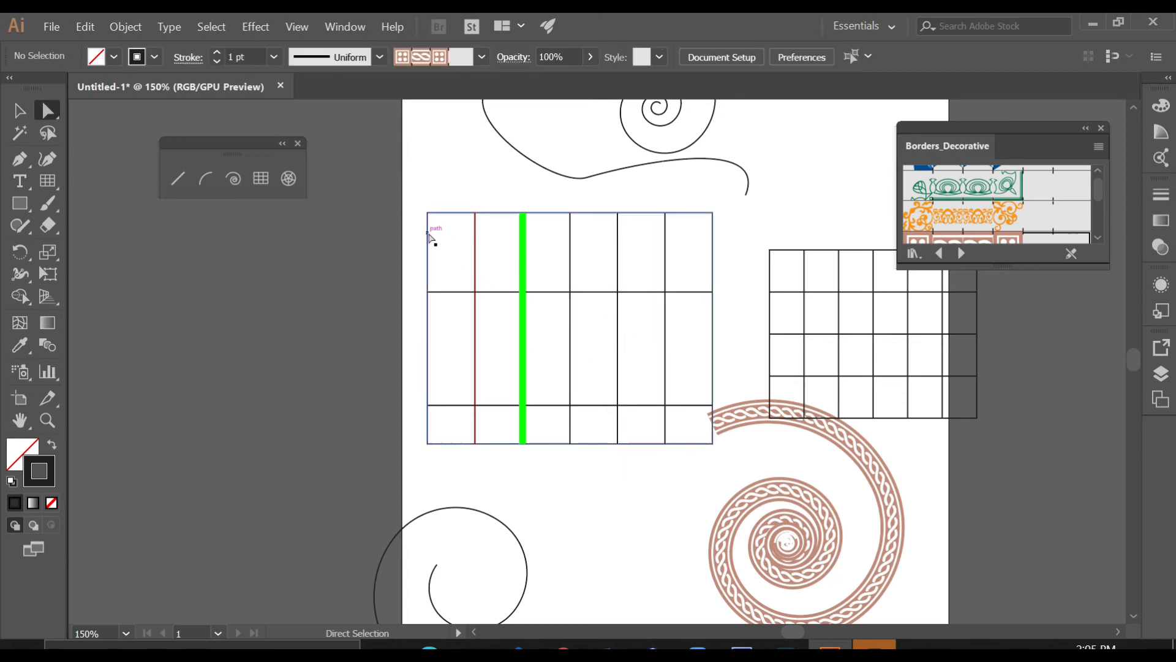
# - Fill the whole large grid with dark blue 000E94 and deselect it
pyautogui.click(20, 112)
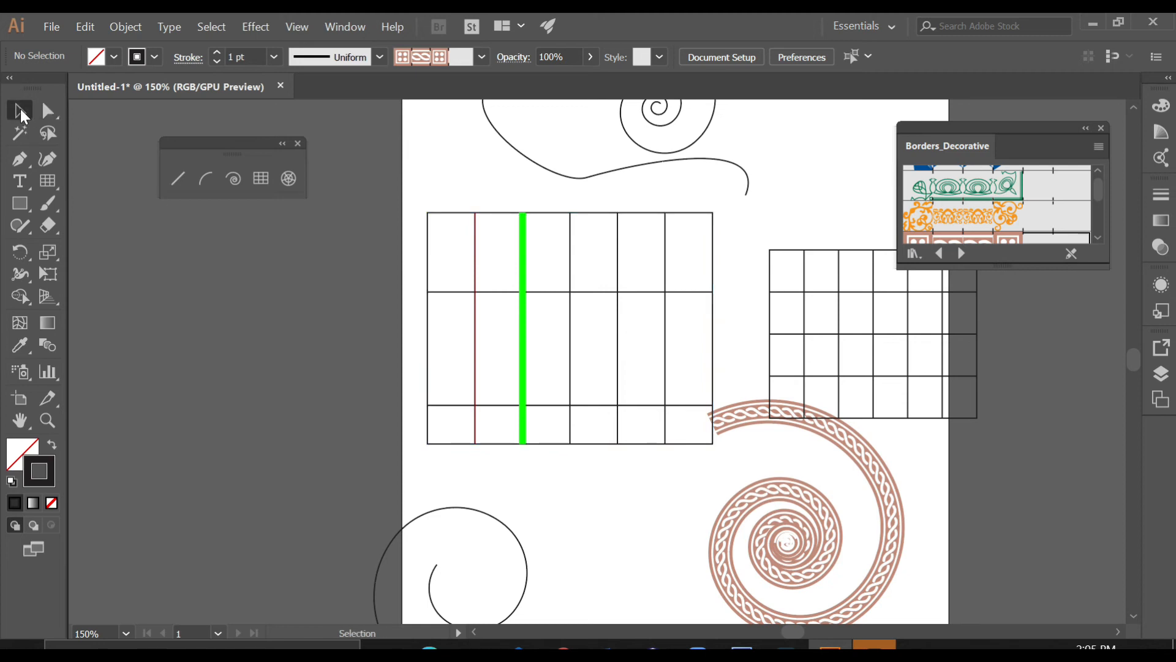
pyautogui.click(475, 233)
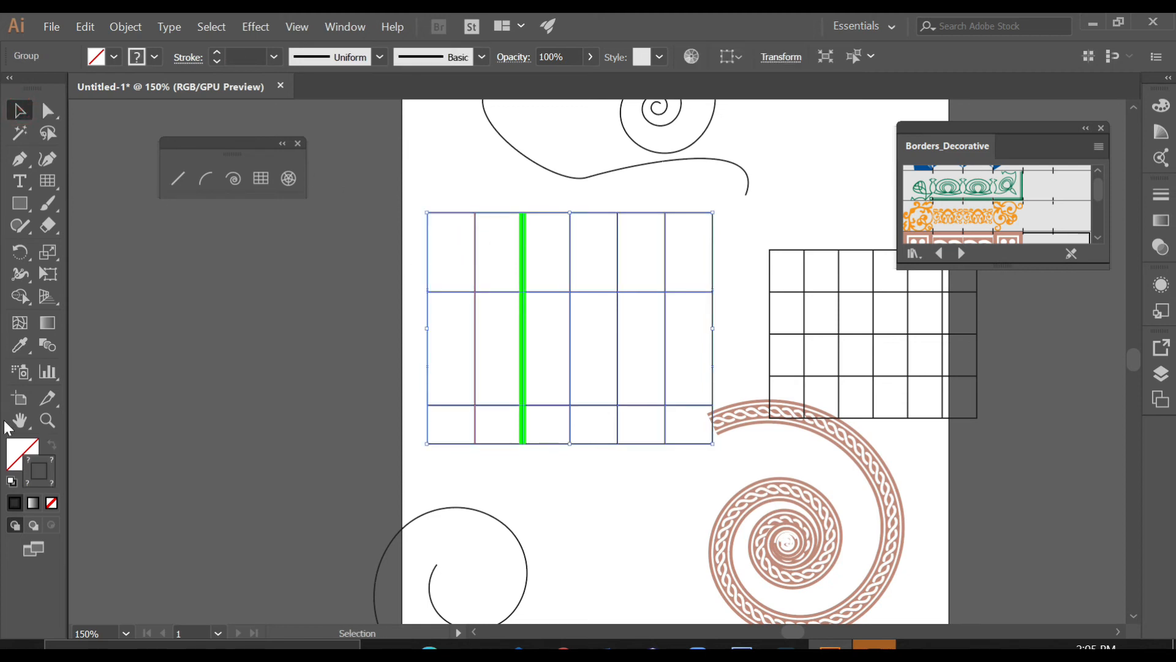
pyautogui.click(18, 450)
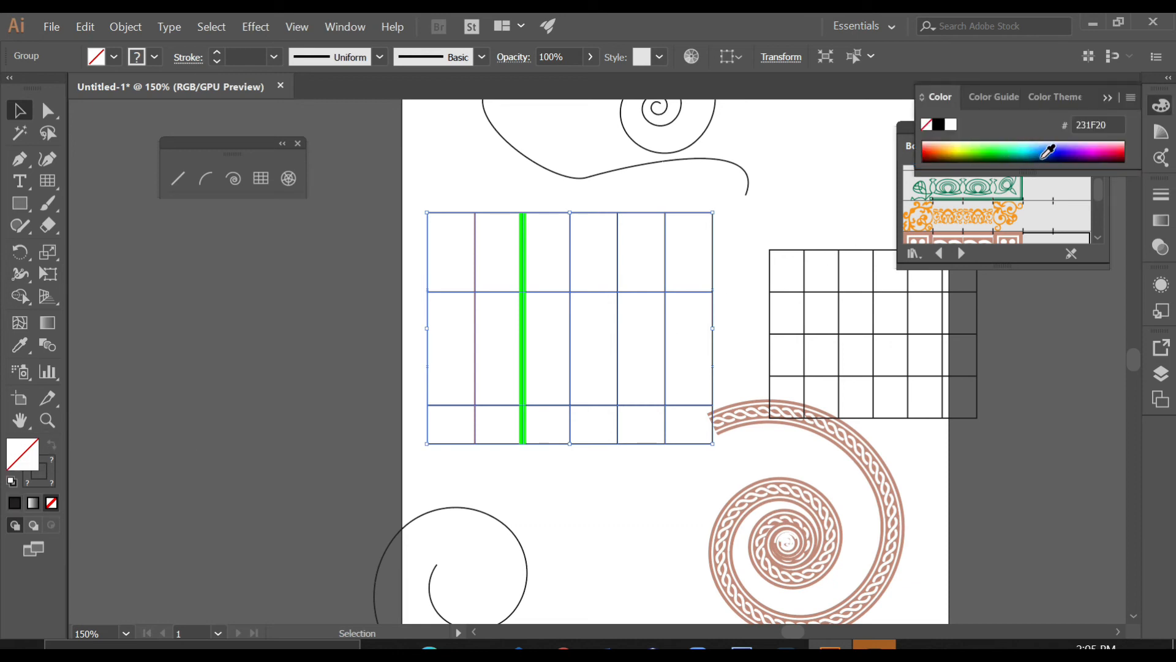
pyautogui.click(1055, 151)
pyautogui.click(217, 275)
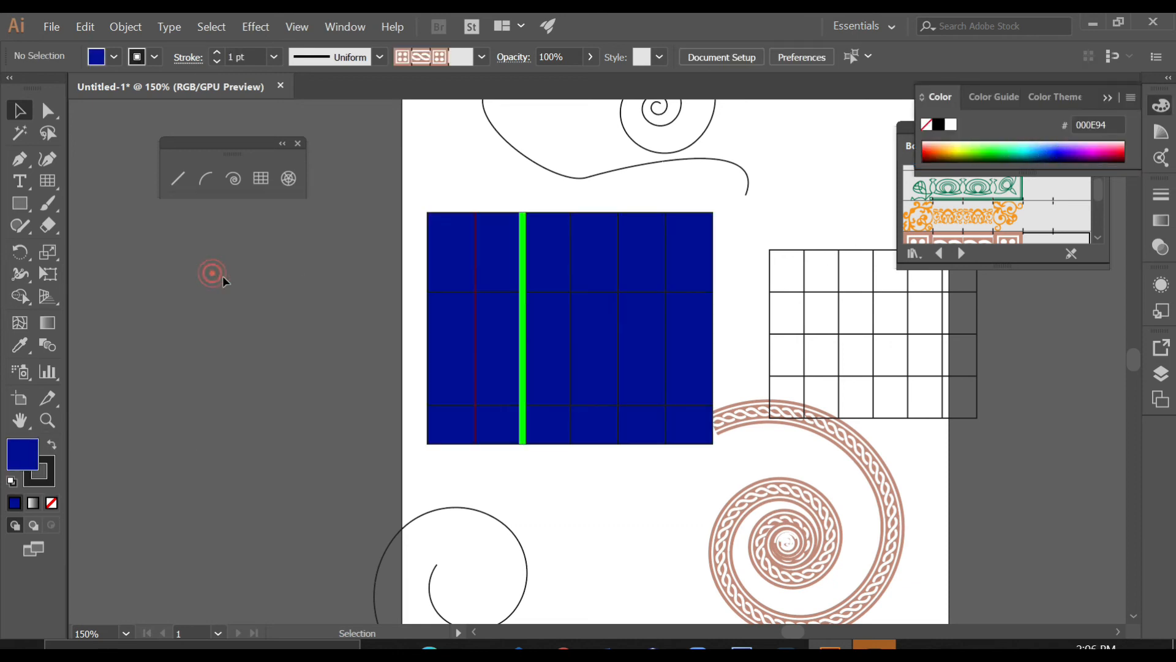
# - Move the blue grid off the artboard onto the empty canvas to its left
pyautogui.moveTo(626, 296); pyautogui.dragTo(625, 330)
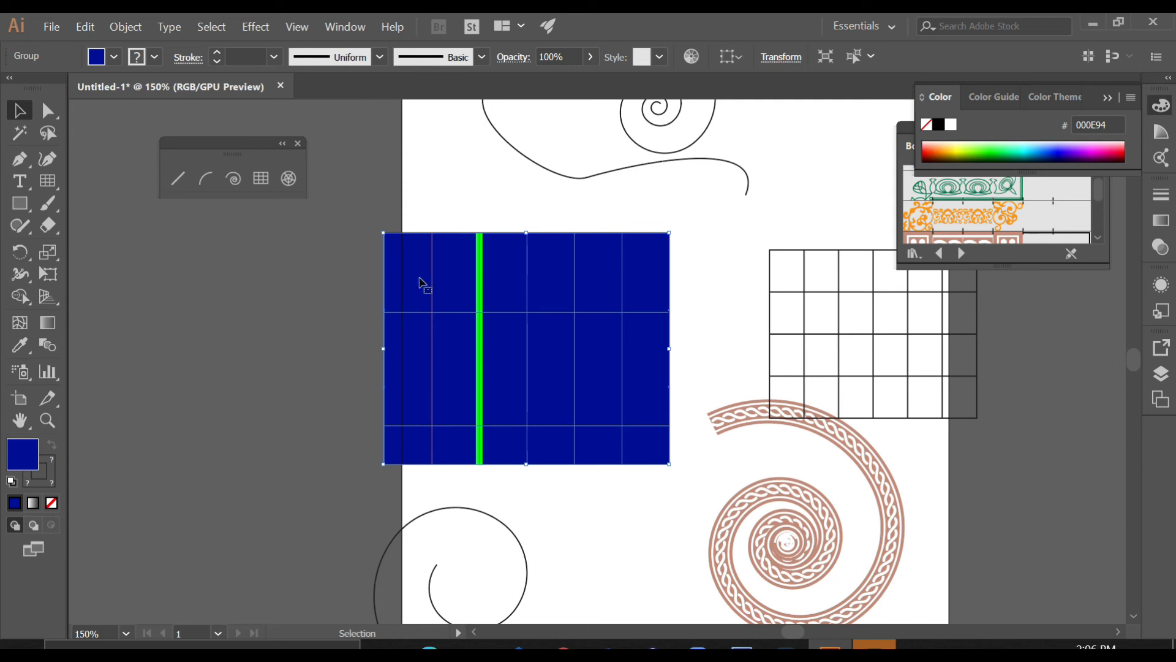
pyautogui.moveTo(606, 306); pyautogui.dragTo(341, 302)
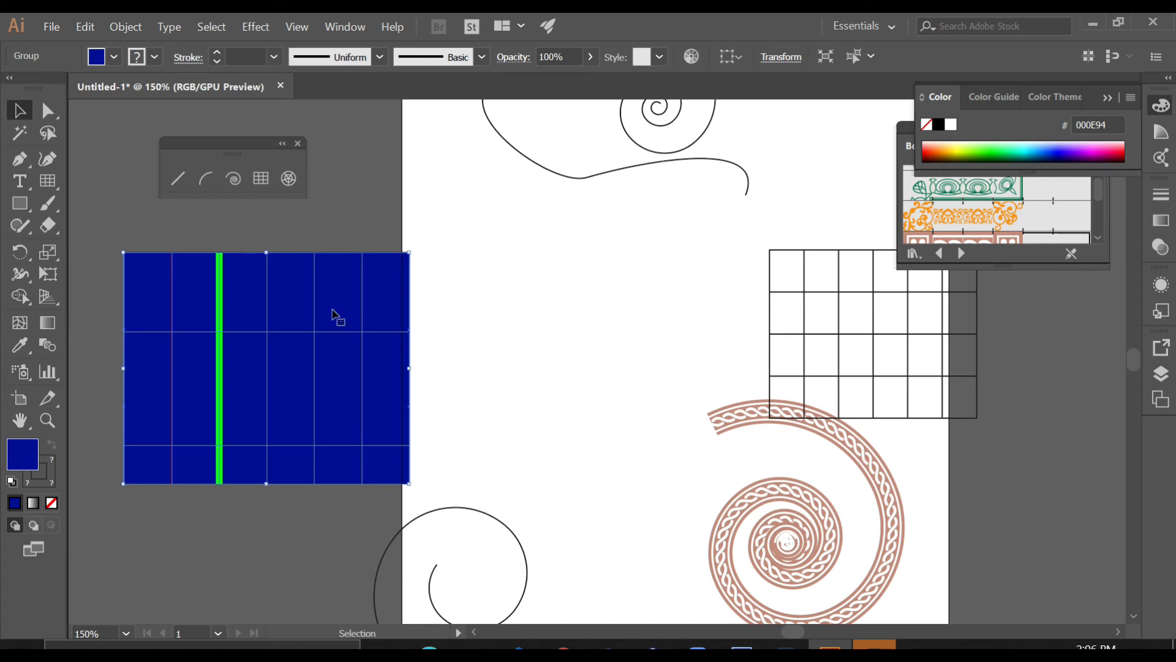
pyautogui.moveTo(333, 315); pyautogui.dragTo(288, 310)
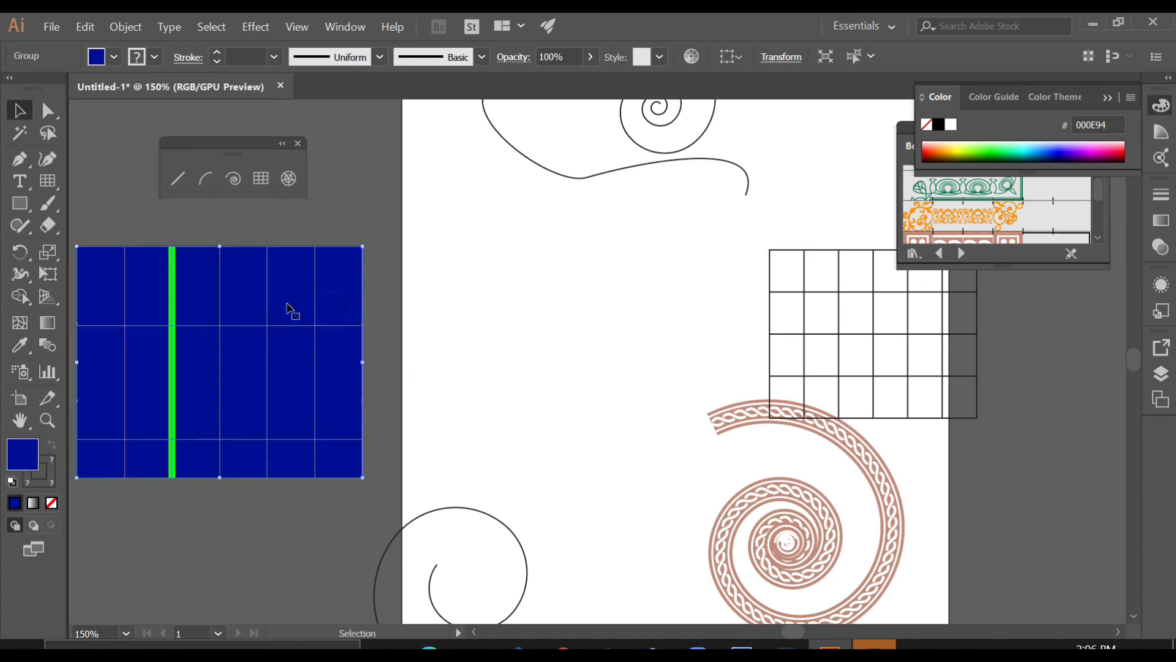
# - Draw a polar grid about 83 mm wide and 75 mm high in the empty space on the artboard
pyautogui.click(289, 178)
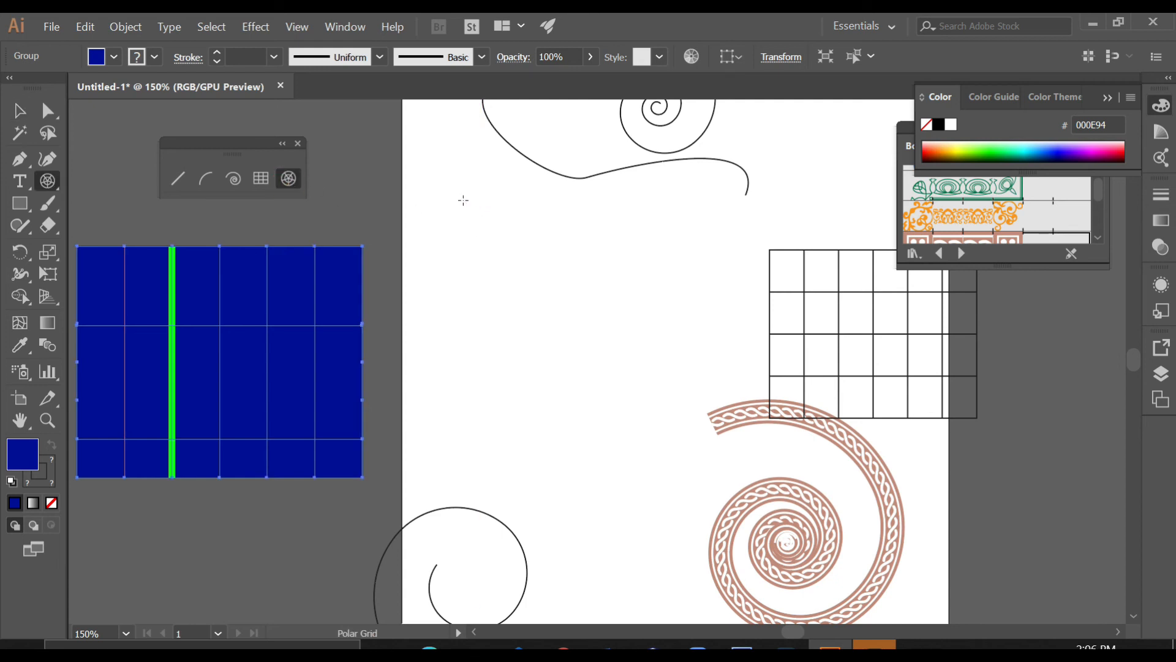
pyautogui.moveTo(466, 223); pyautogui.dragTo(683, 420)
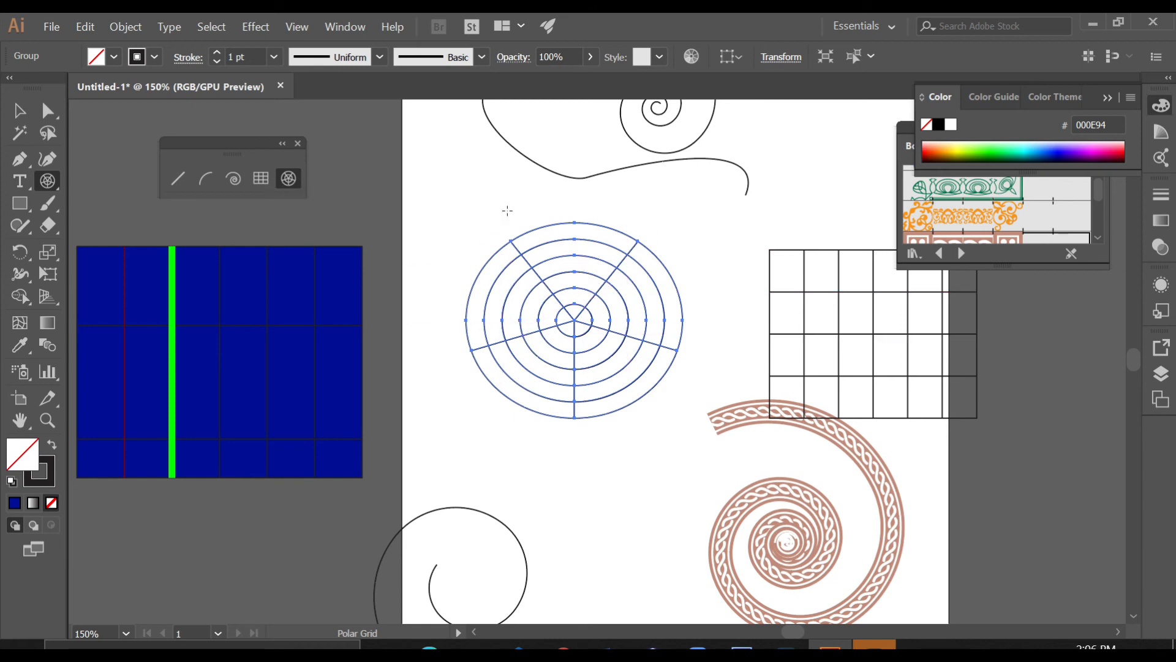
# - Try selecting the polar grid's concentric rings separately from its radial lines, and clear the selection
pyautogui.click(46, 112)
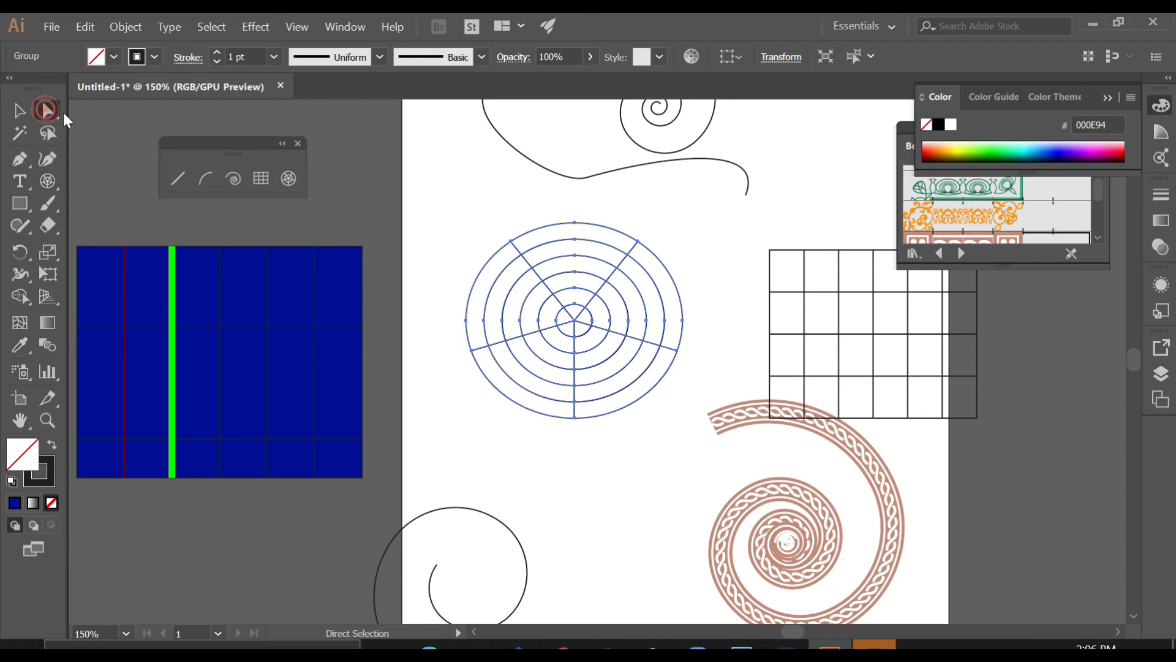
pyautogui.click(578, 286)
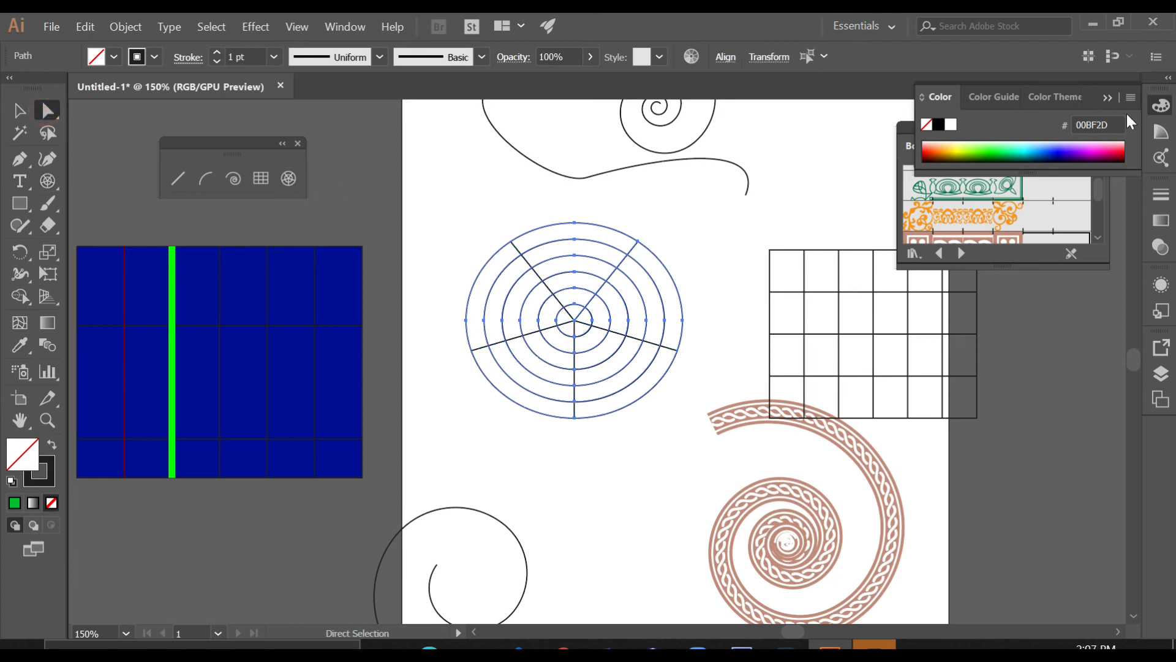
pyautogui.click(474, 213)
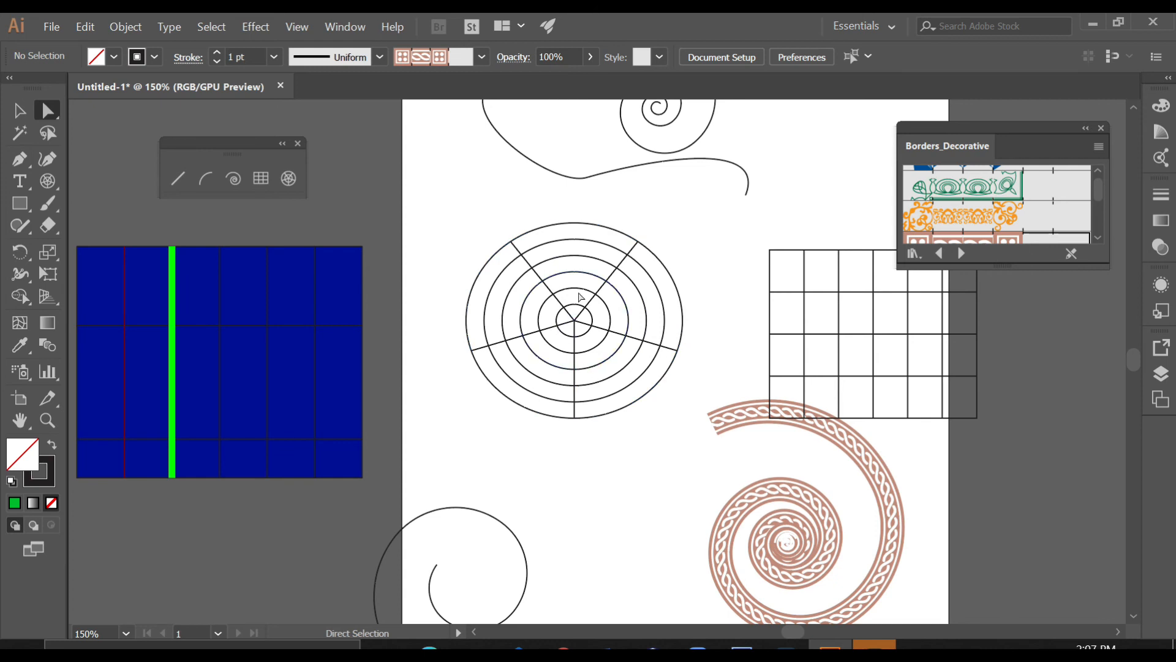
pyautogui.moveTo(562, 331); pyautogui.dragTo(628, 273)
pyautogui.click(694, 211)
# - Move the entire polar grid down and left so it overlaps the plain spiral and the artboard edge
pyautogui.press('v')
pyautogui.click(645, 247)
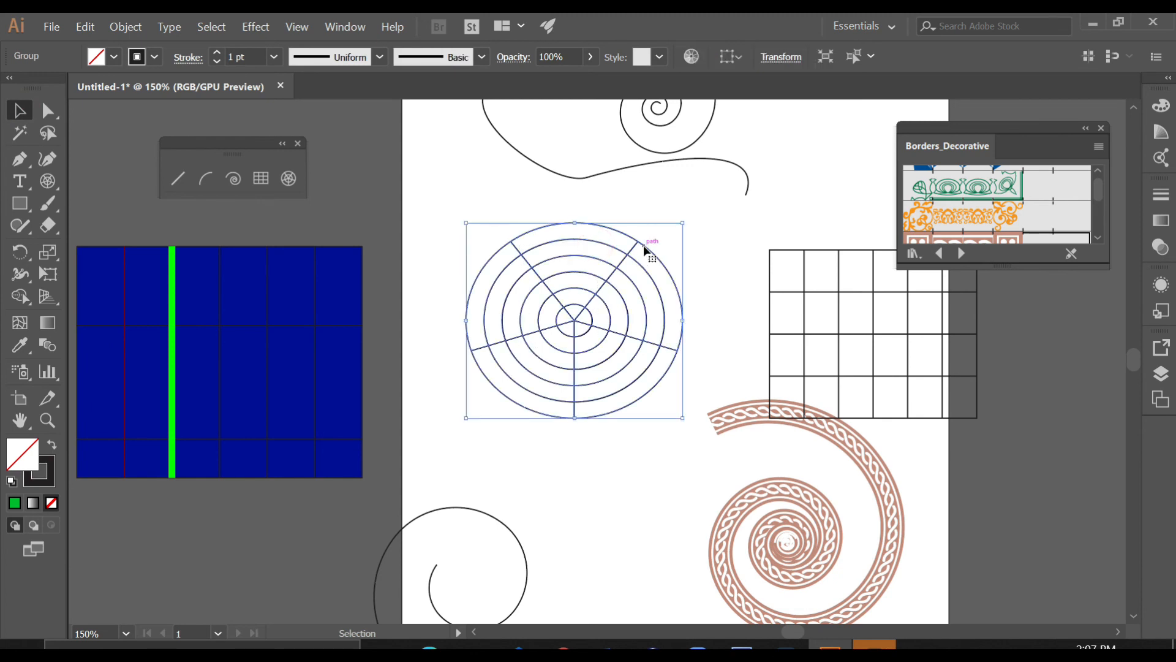
pyautogui.moveTo(643, 248); pyautogui.dragTo(559, 351)
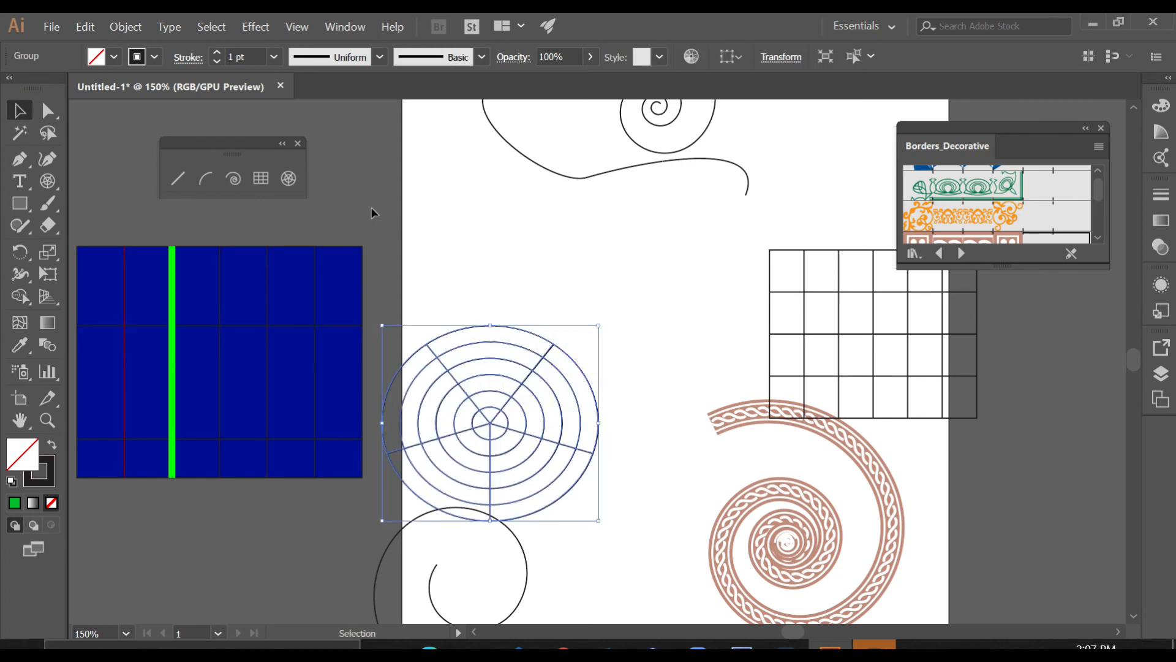
# - Create a second polar grid, 83.02 mm wide and 74.79 mm high, with 10 concentric and 3 radial dividers
pyautogui.click(290, 179)
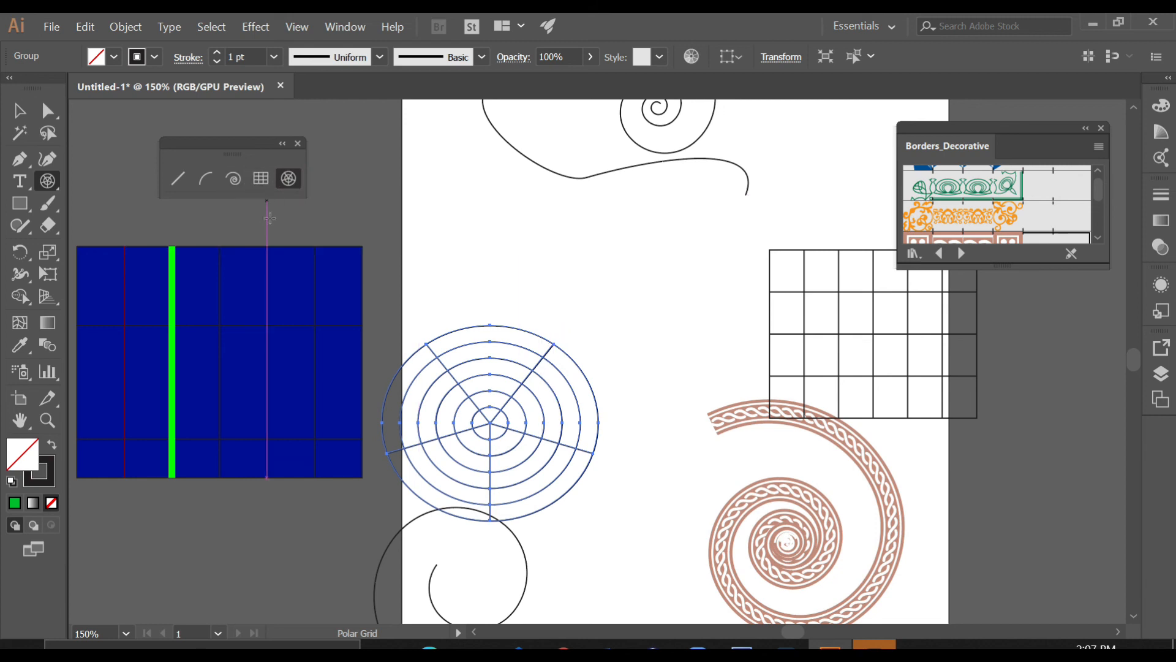
pyautogui.click(576, 224)
pyautogui.moveTo(658, 152); pyautogui.dragTo(778, 154)
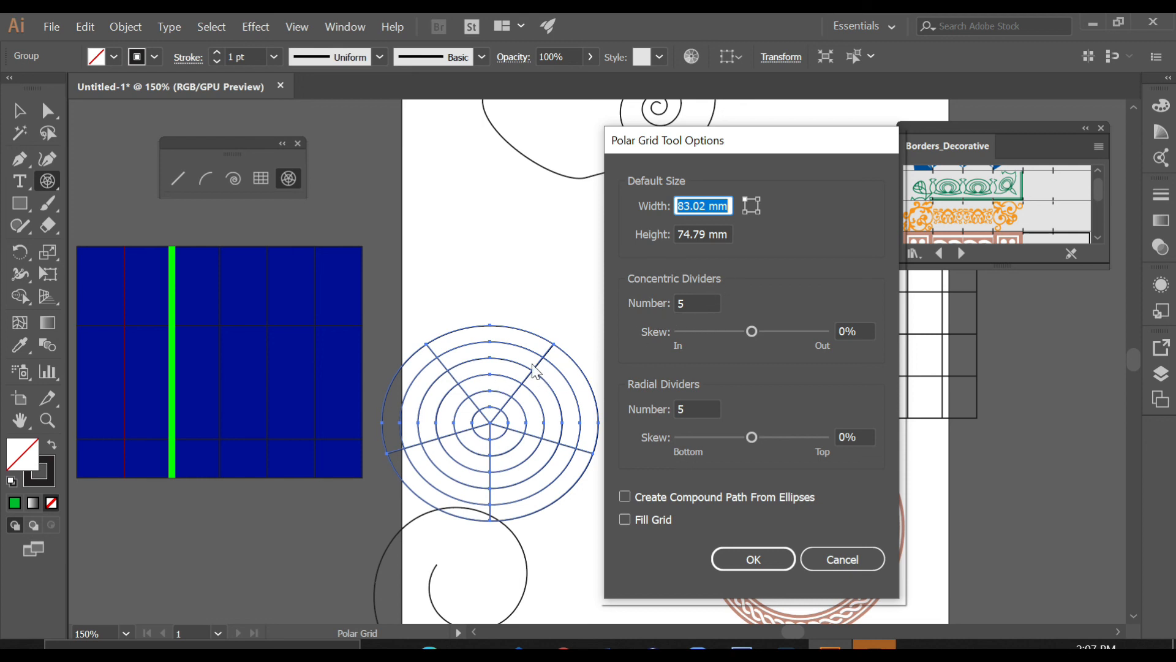
pyautogui.doubleClick(677, 304)
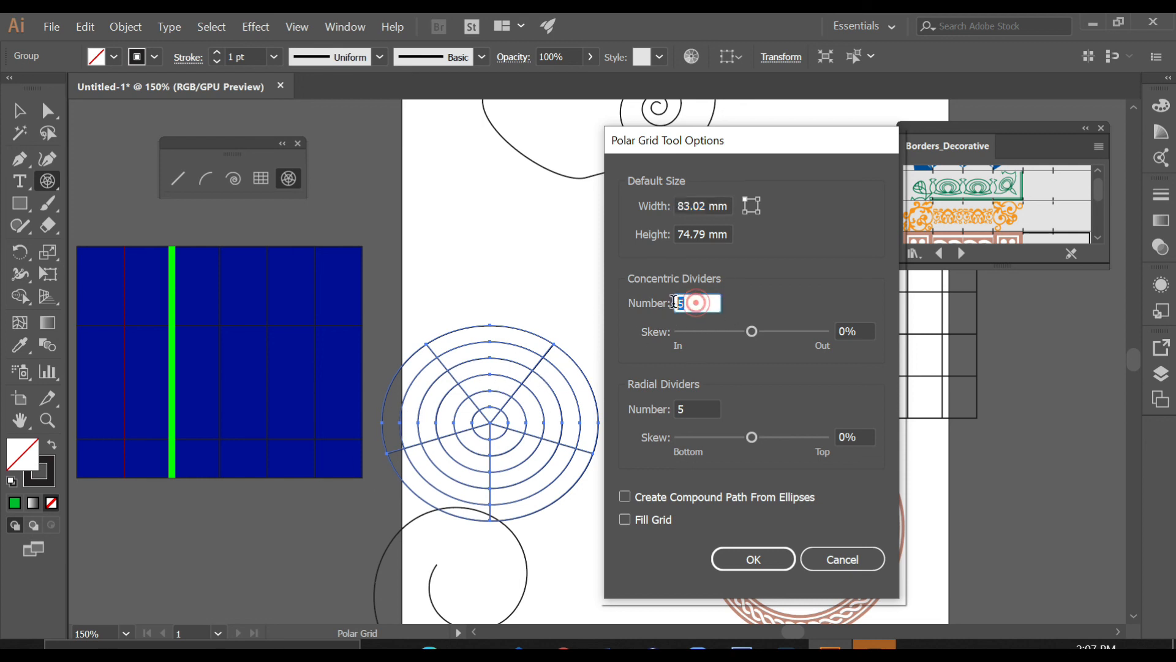
pyautogui.write('10')
pyautogui.doubleClick(692, 411)
pyautogui.write('3')
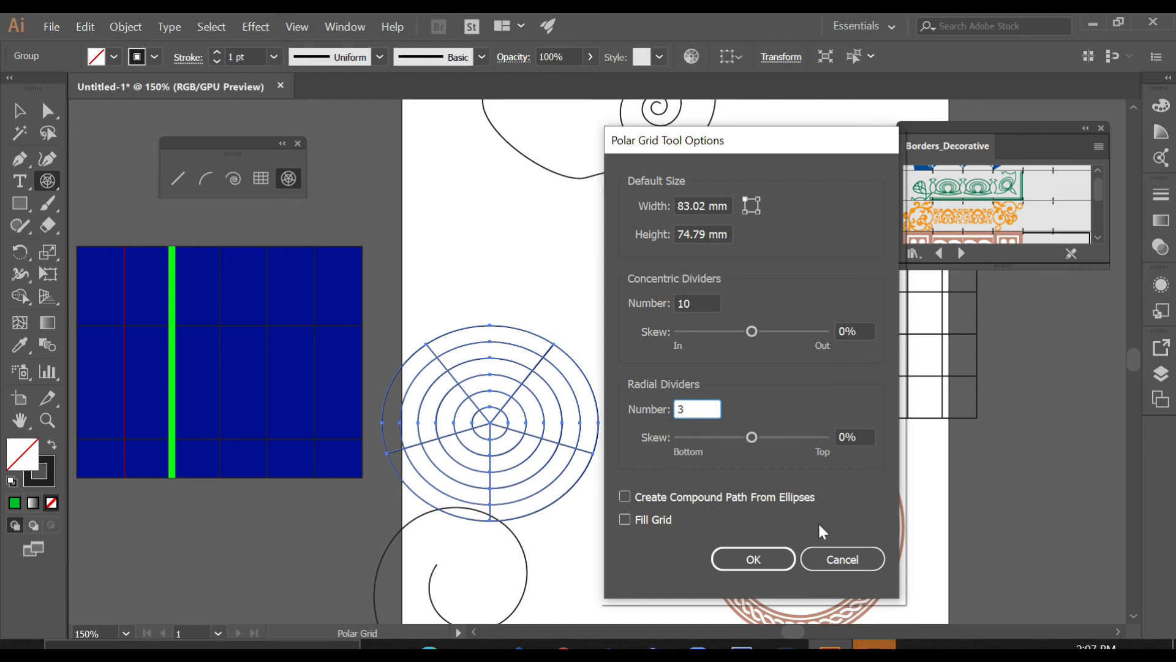
pyautogui.click(755, 558)
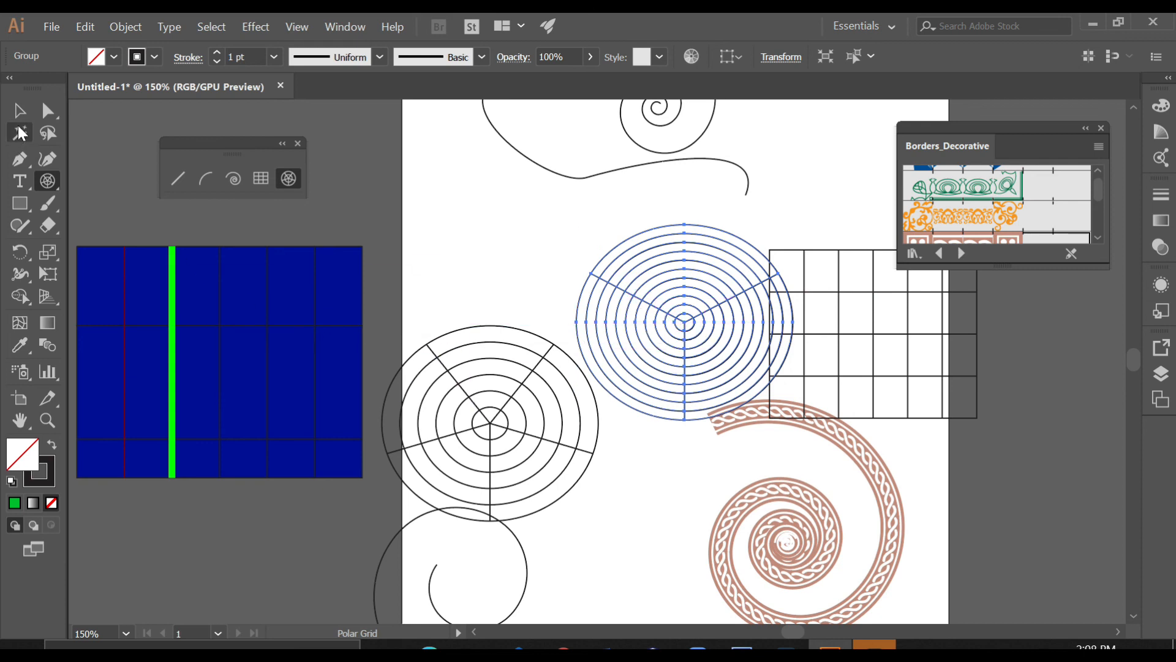
# - Select the new polar grid as a whole group to check how its rings and lines are held together
pyautogui.click(20, 110)
pyautogui.click(518, 231)
pyautogui.click(603, 265)
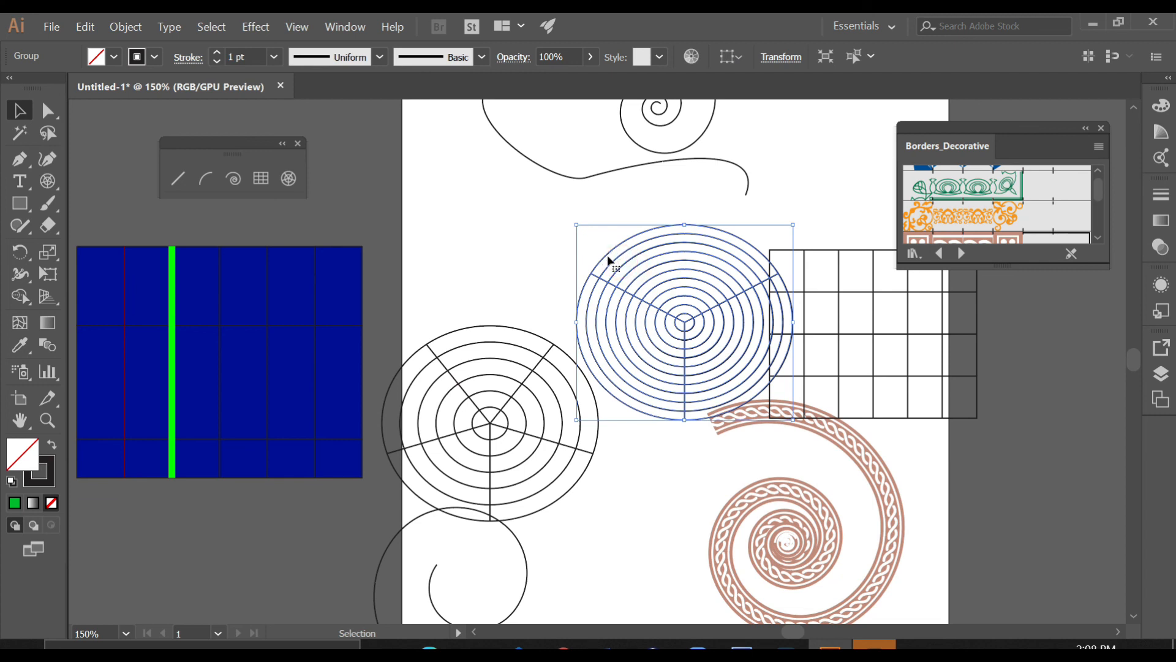
pyautogui.click(594, 253)
pyautogui.click(611, 260)
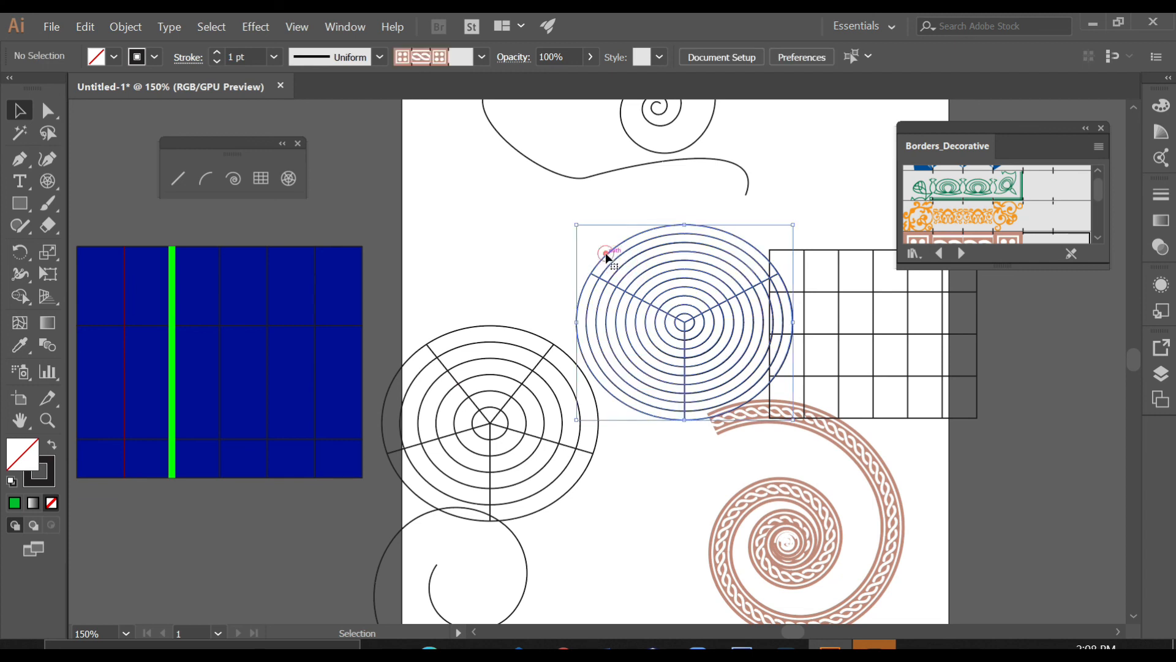
# - Delete the two upper radial dividers of the new polar grid individually, keeping the vertical one, and clear the selection
pyautogui.click(50, 109)
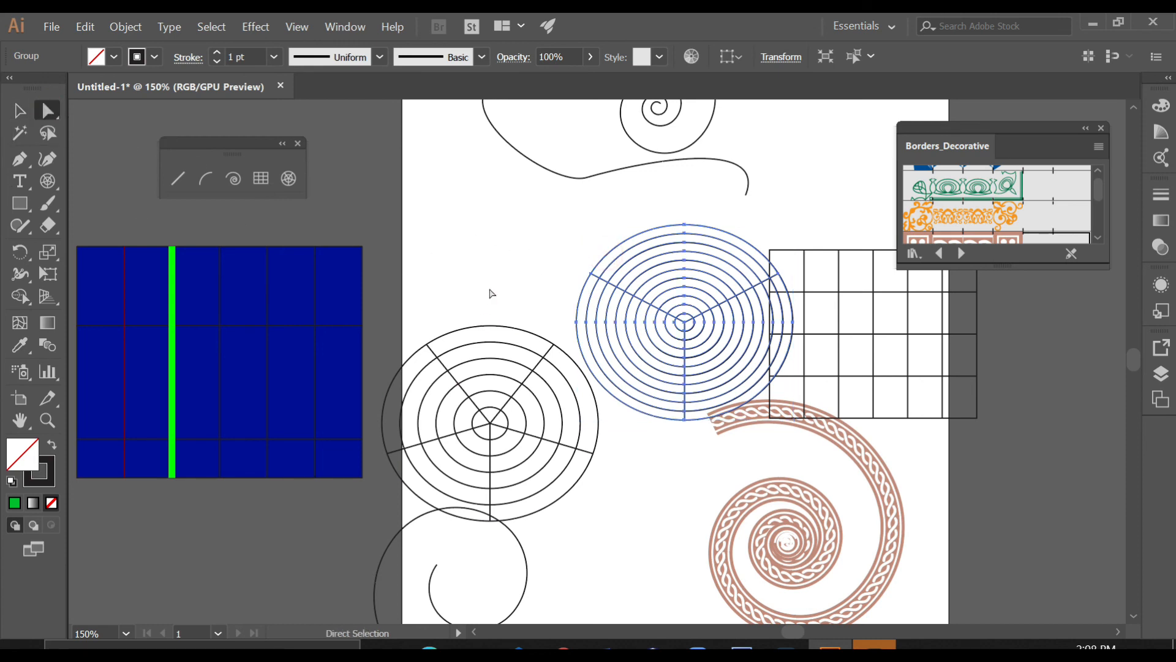
pyautogui.click(525, 287)
pyautogui.click(626, 272)
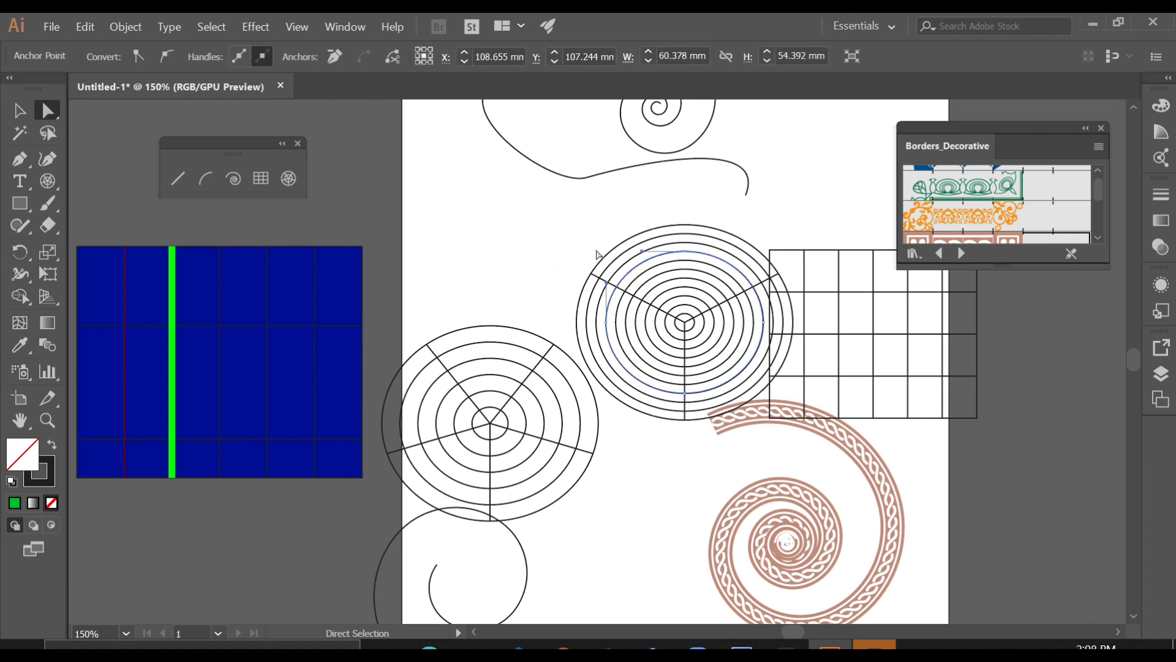
pyautogui.click(635, 297)
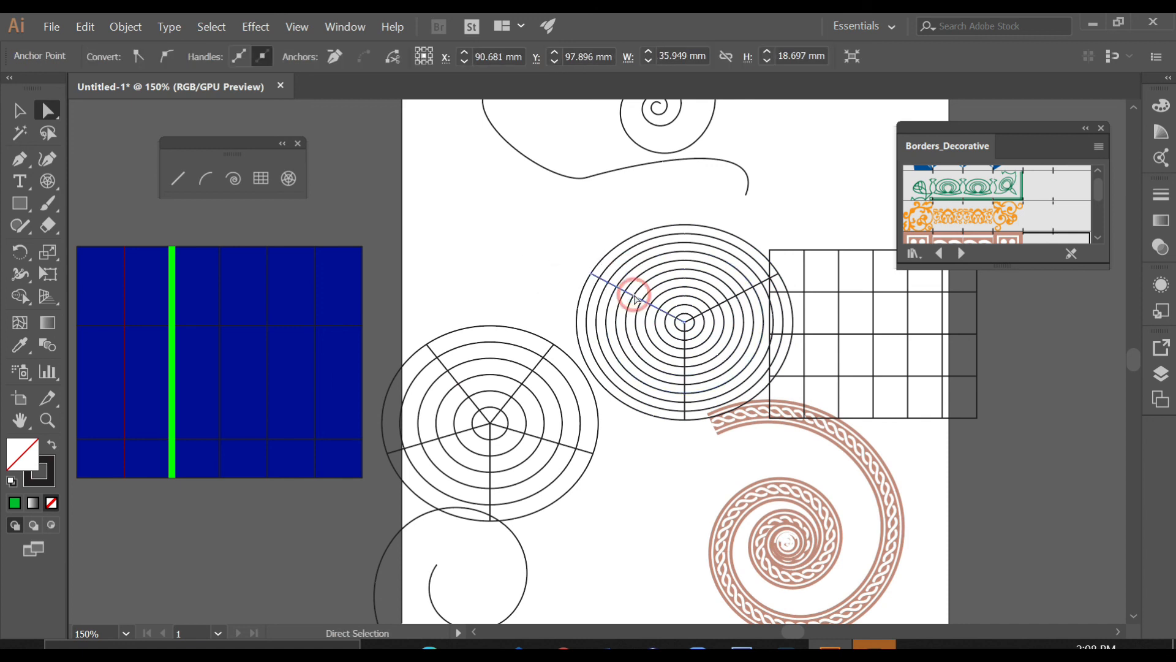
pyautogui.click(712, 317)
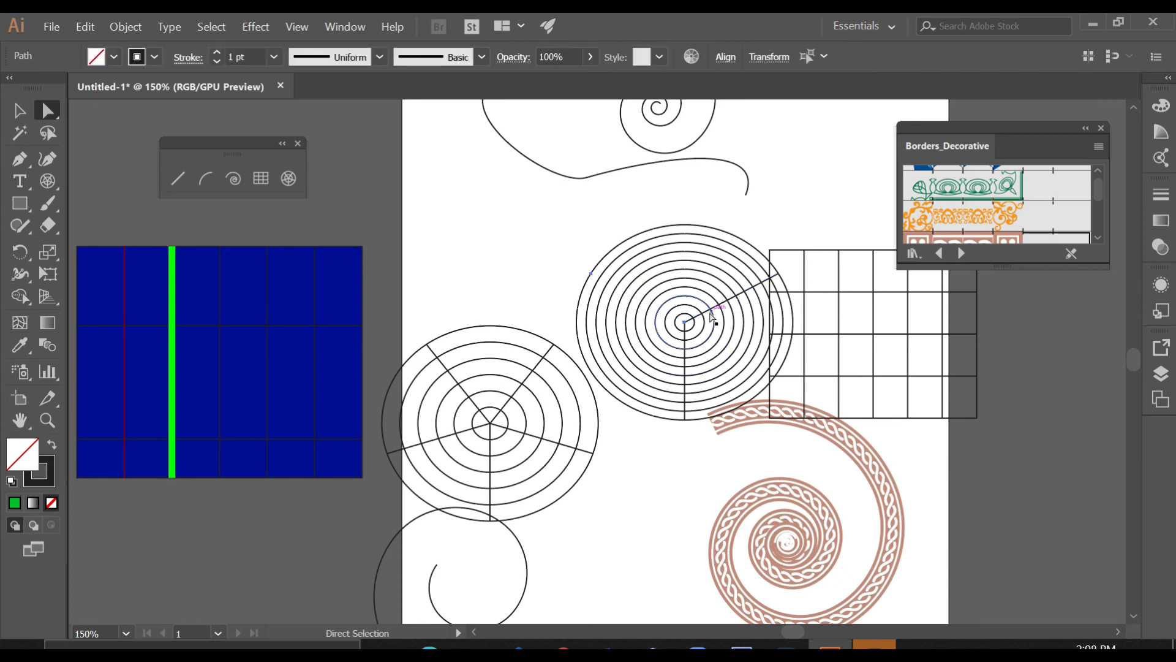
pyautogui.click(706, 313)
pyautogui.click(17, 110)
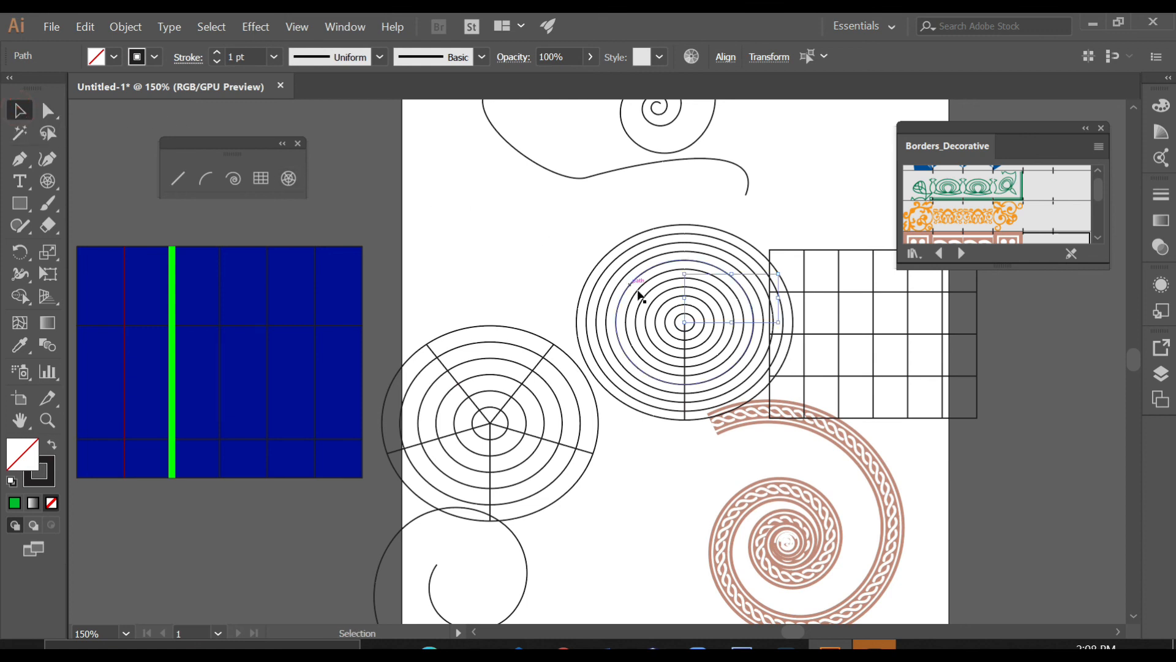
pyautogui.click(545, 241)
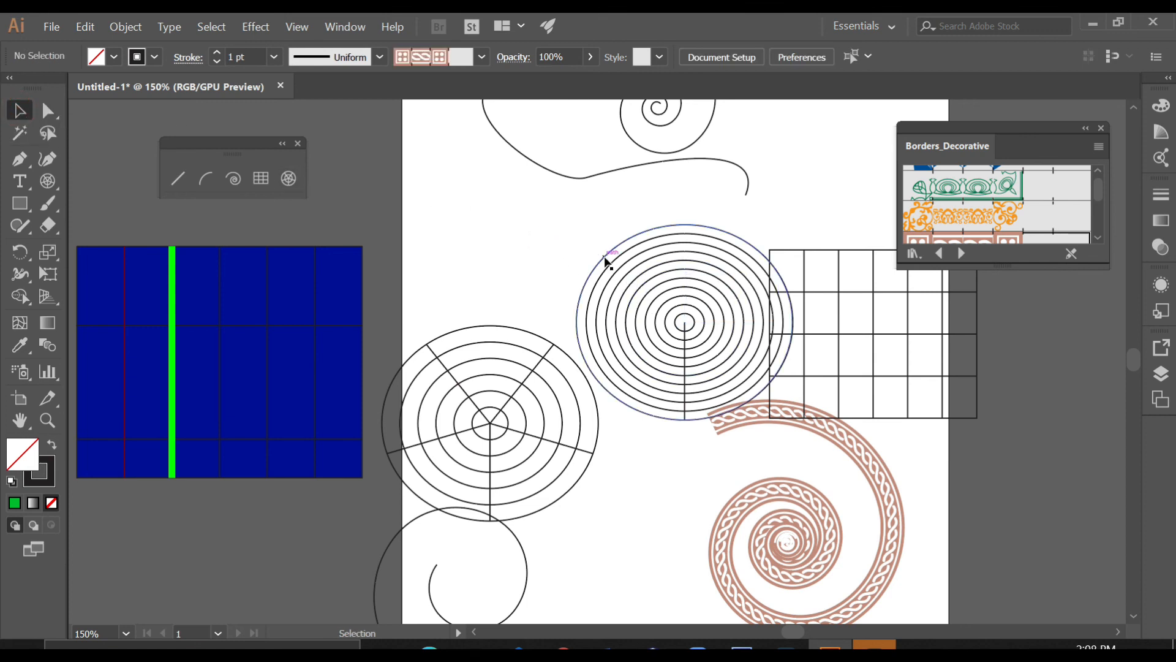
# - Apply the green ornamental Borders_Decorative brush to only the outermost ring of the new polar grid
pyautogui.click(605, 260)
pyautogui.press('a')
pyautogui.click(490, 203)
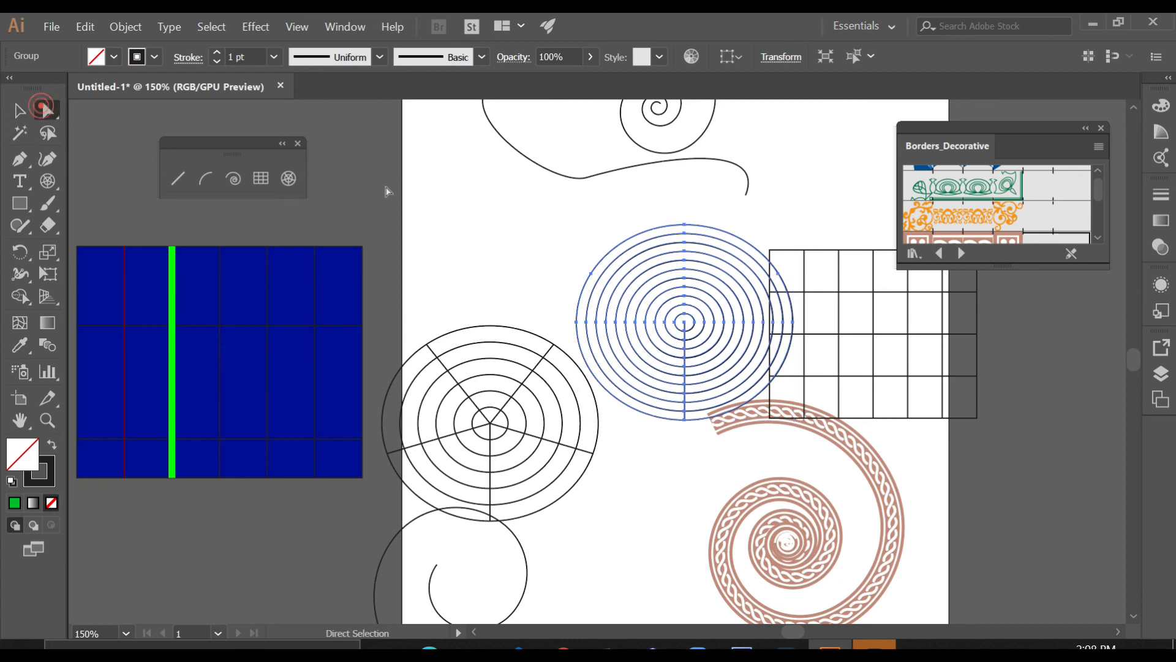
pyautogui.click(606, 253)
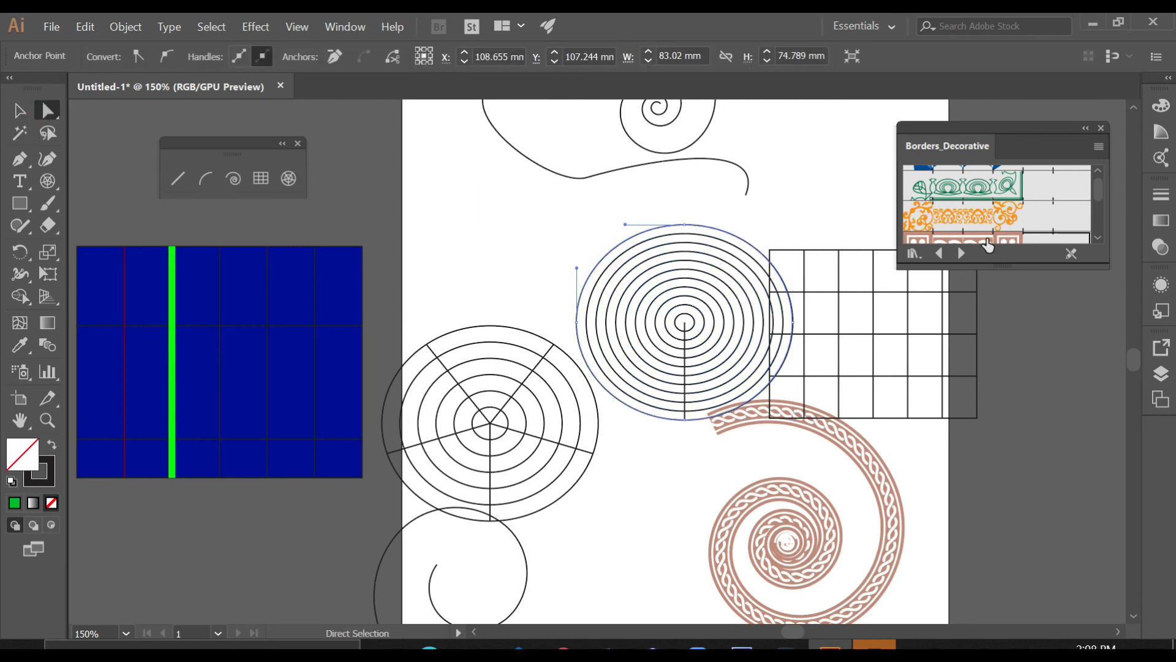
pyautogui.click(990, 191)
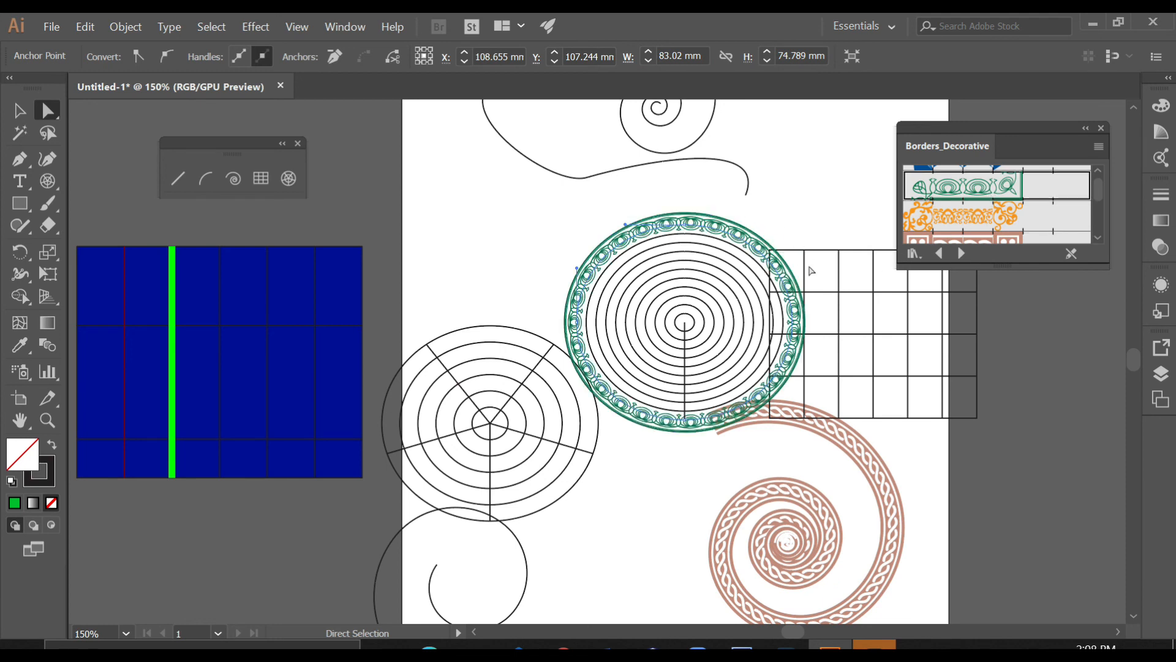
# - Apply the olive-brown Borders_Frames brush to the third ring from the outside of the new polar grid
pyautogui.click(748, 269)
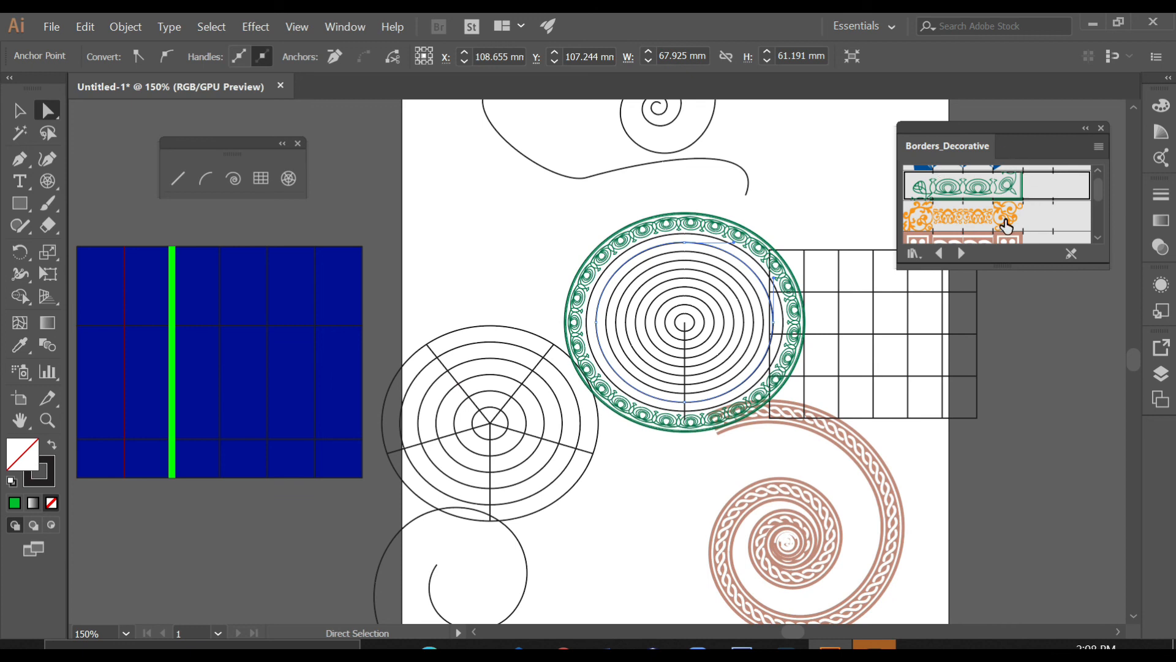
pyautogui.click(961, 253)
pyautogui.click(974, 232)
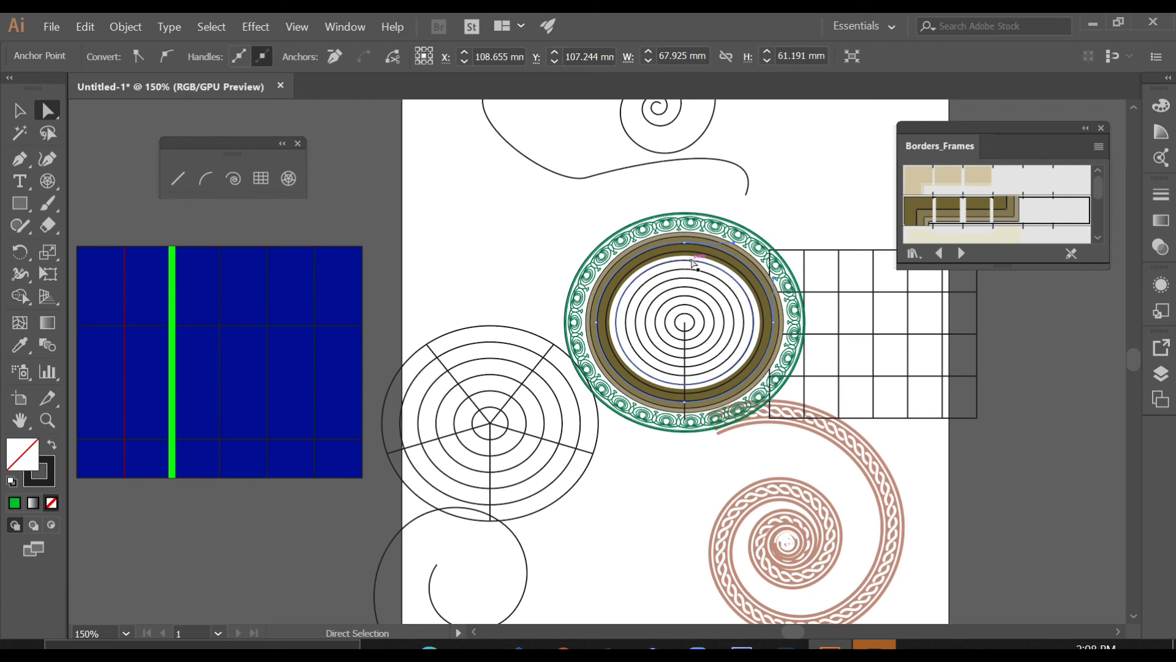
# - Apply the Borders_Geometric brush of blue diamonds and green circles to the fifth ring from the outside
pyautogui.click(691, 261)
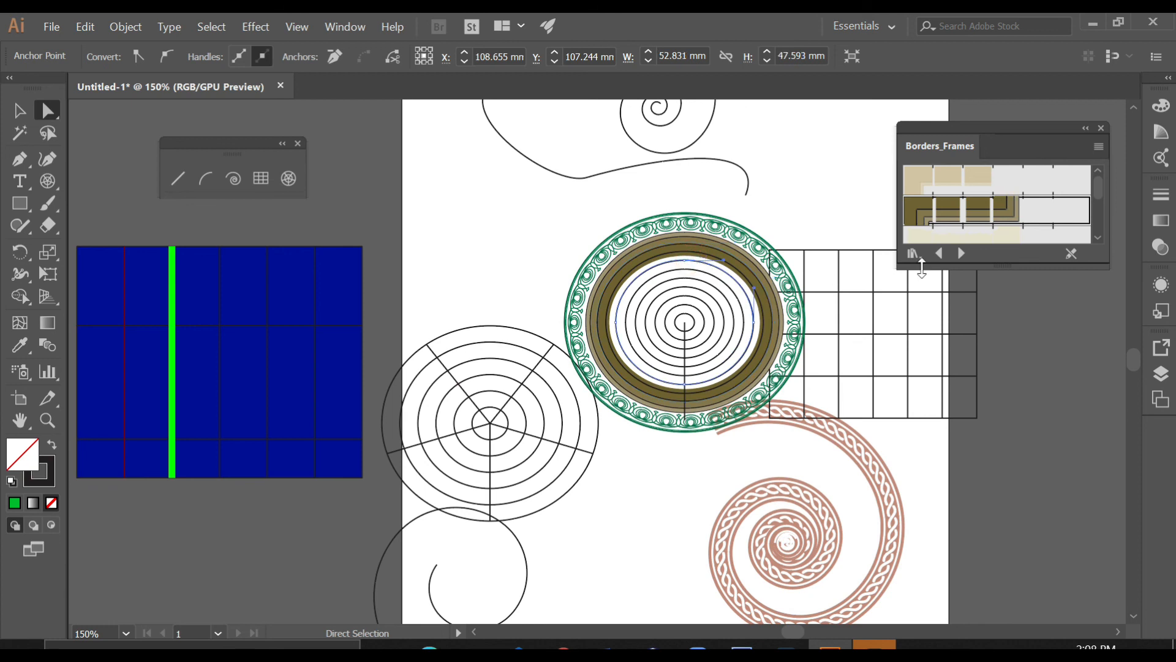
pyautogui.click(961, 253)
pyautogui.click(970, 212)
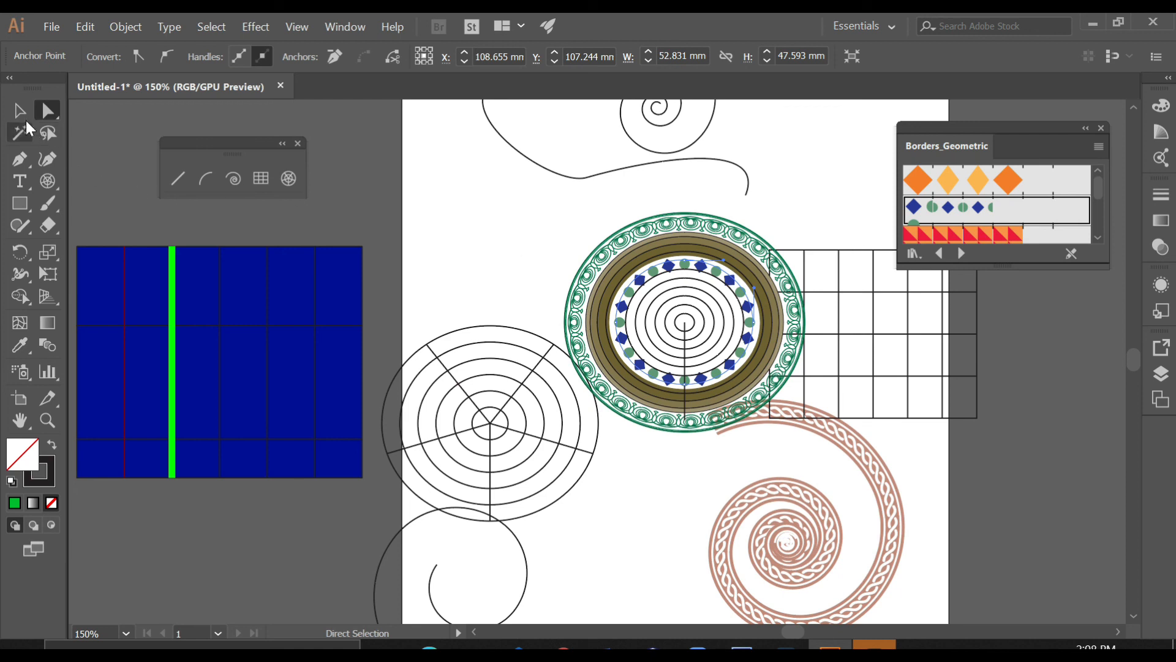
# - Move the plain rectangular grid down and right across the artboard edge, and shift the decorated polar grid slightly upward
pyautogui.click(20, 111)
pyautogui.moveTo(900, 269); pyautogui.dragTo(1038, 392)
pyautogui.click(814, 330)
pyautogui.moveTo(786, 306); pyautogui.dragTo(781, 262)
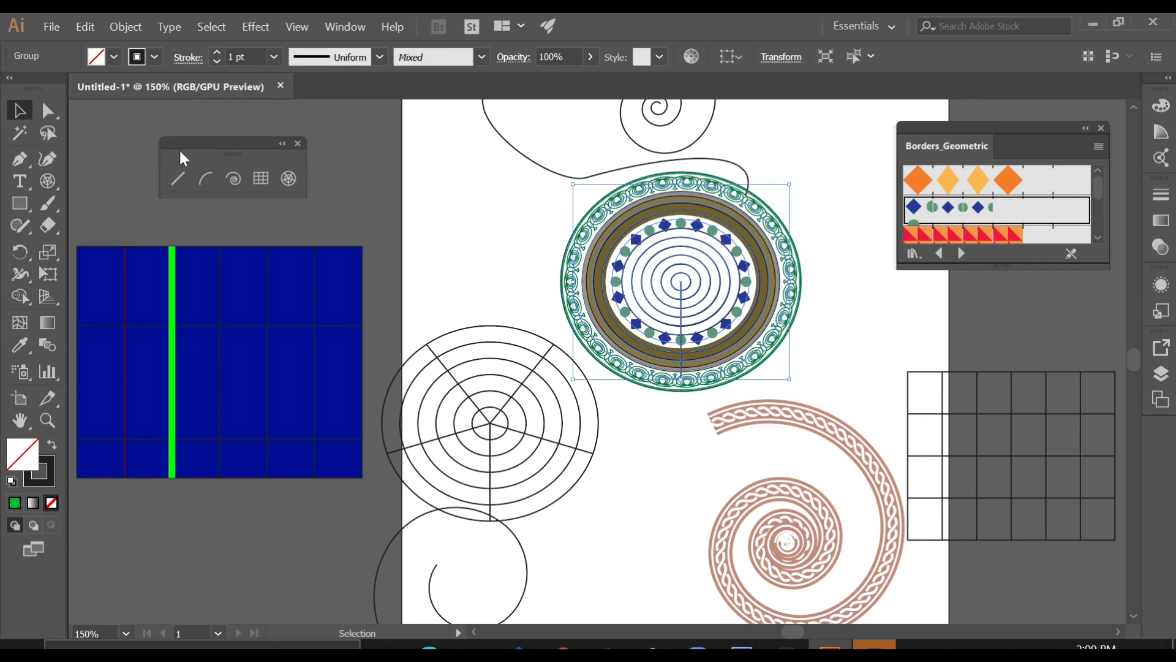
pyautogui.moveTo(204, 147); pyautogui.dragTo(225, 145)
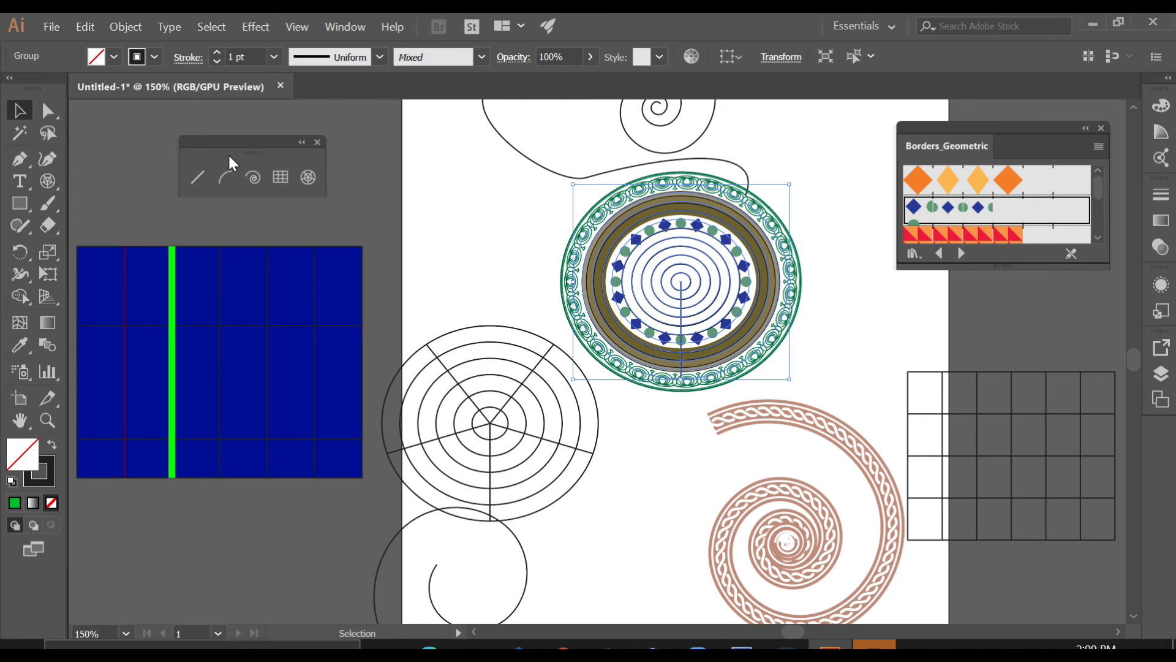